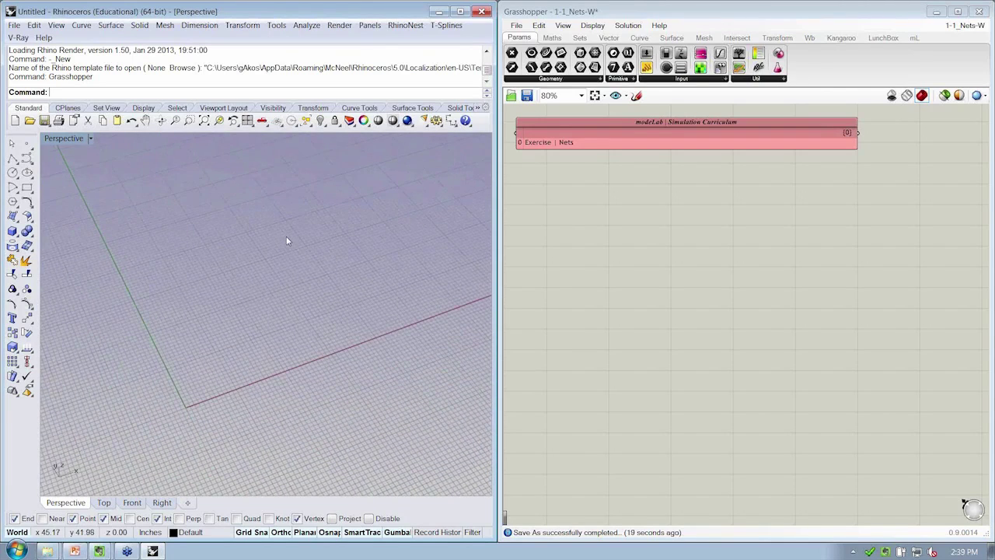
Step: Draw a four-sided 3-D Face mesh about 40 by 48 inches on the ground plane near the origin
{"action": "left_click", "coordinate": [163, 26]}
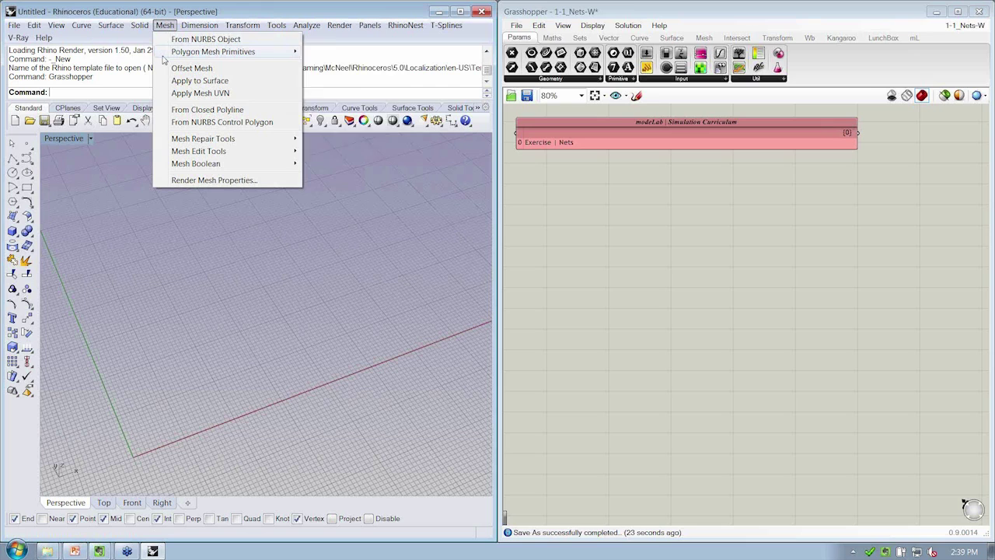
{"action": "mouse_move", "coordinate": [165, 54]}
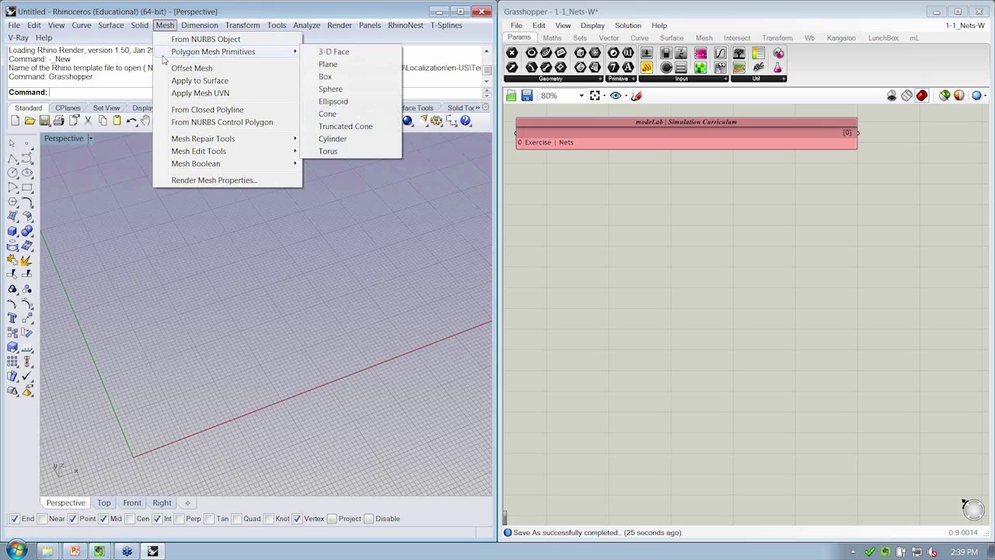
{"action": "left_click", "coordinate": [319, 52]}
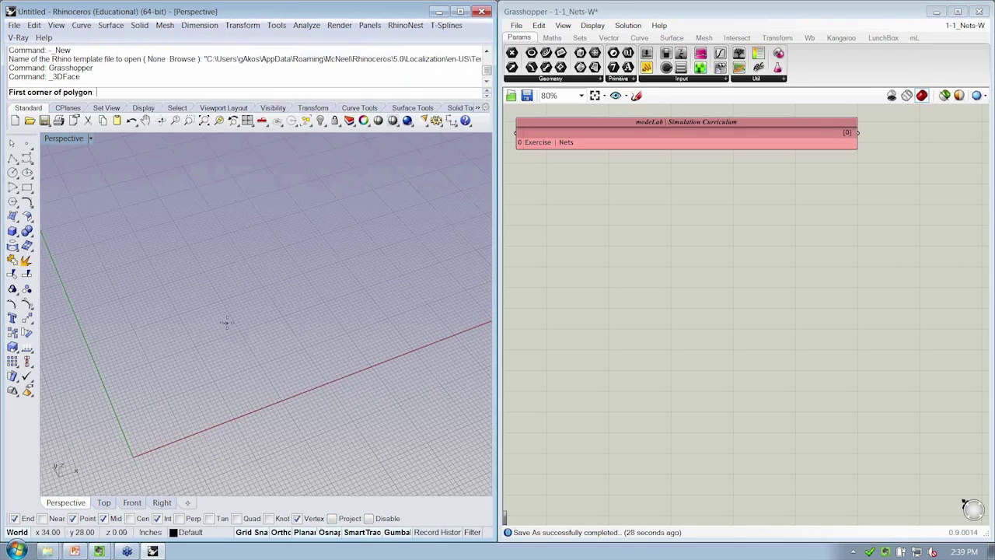
{"action": "left_click", "coordinate": [179, 351]}
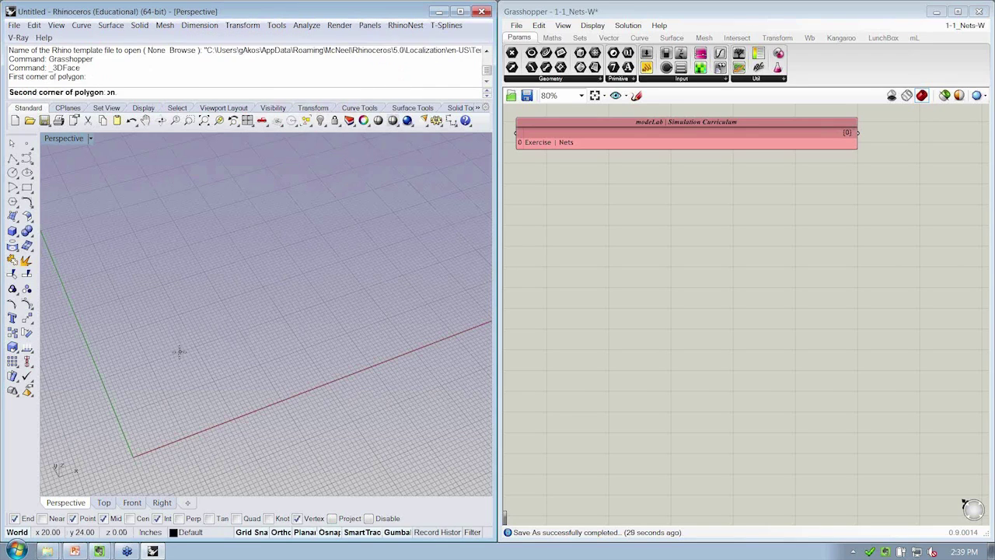
{"action": "left_click", "coordinate": [324, 302]}
{"action": "left_click", "coordinate": [248, 199]}
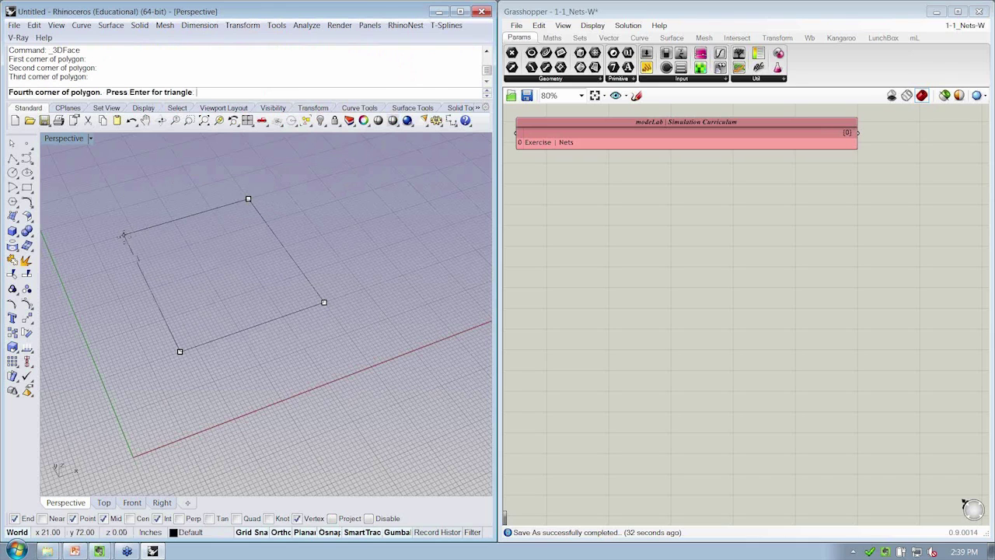
{"action": "left_click", "coordinate": [118, 237]}
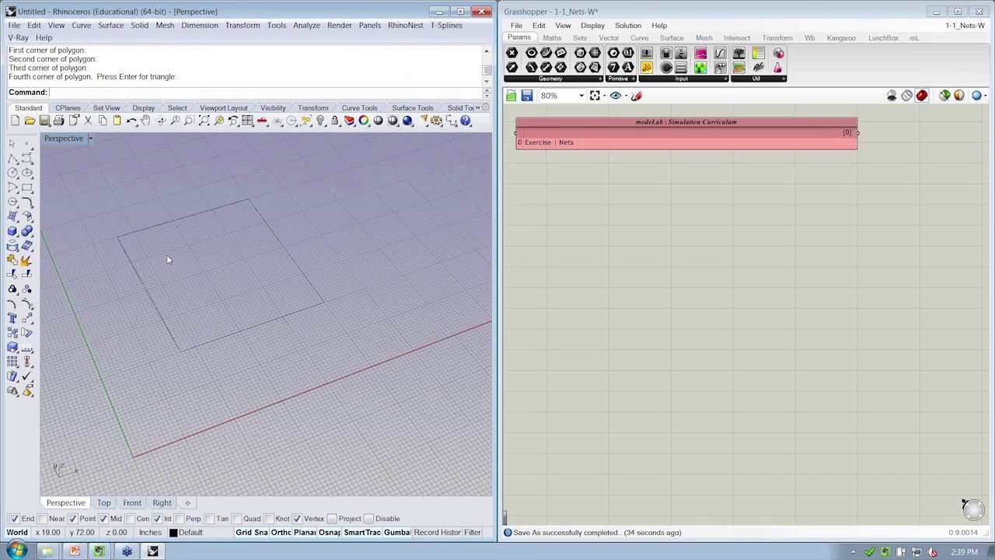
Step: Set the Perspective viewport to Shaded display mode to show the mesh face filled
{"action": "mouse_move", "coordinate": [167, 259]}
{"action": "right_mouse_down"}
{"action": "mouse_move", "coordinate": [175, 254]}
{"action": "mouse_move", "coordinate": [199, 295]}
{"action": "mouse_move", "coordinate": [190, 311]}
{"action": "mouse_move", "coordinate": [231, 318]}
{"action": "mouse_move", "coordinate": [262, 292]}
{"action": "mouse_move", "coordinate": [166, 233]}
{"action": "right_mouse_up"}
{"action": "left_click", "coordinate": [82, 138]}
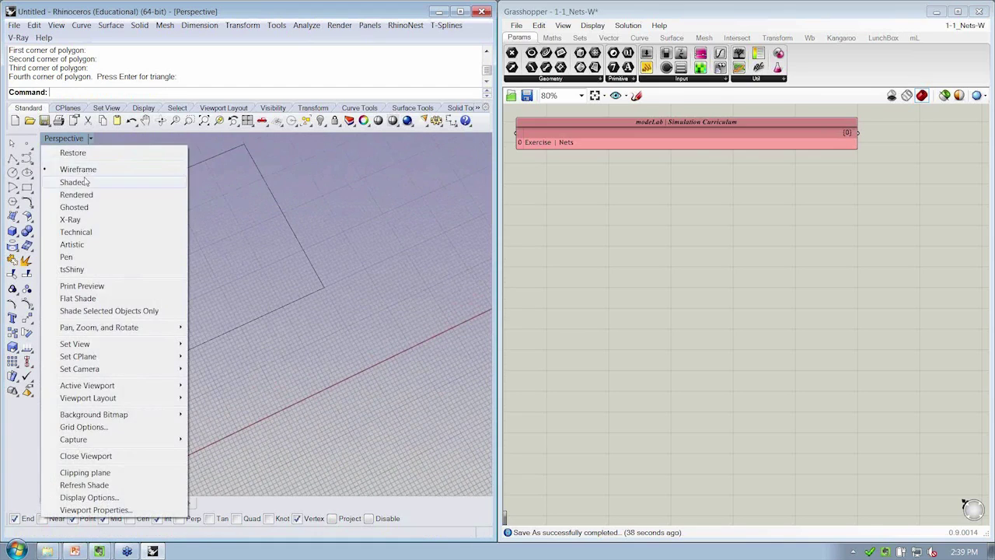
{"action": "left_click", "coordinate": [86, 182]}
{"action": "mouse_move", "coordinate": [273, 273]}
{"action": "right_mouse_down"}
{"action": "mouse_move", "coordinate": [262, 269]}
{"action": "mouse_move", "coordinate": [245, 303]}
{"action": "mouse_move", "coordinate": [247, 341]}
{"action": "mouse_move", "coordinate": [267, 342]}
{"action": "mouse_move", "coordinate": [268, 330]}
{"action": "right_mouse_up"}
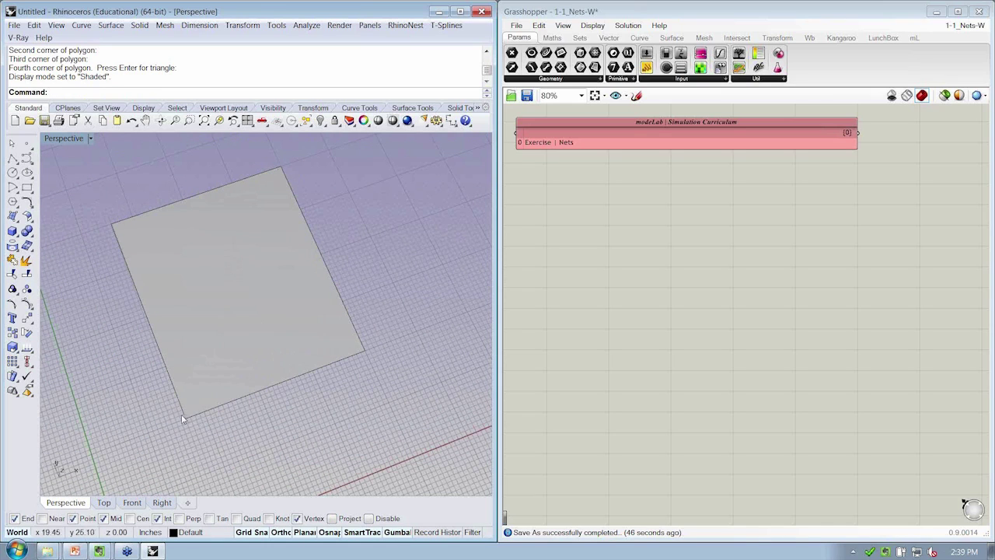
Step: Show the mesh's control points, select its corner vertices one after another, and hide the points again
{"action": "left_click", "coordinate": [201, 394]}
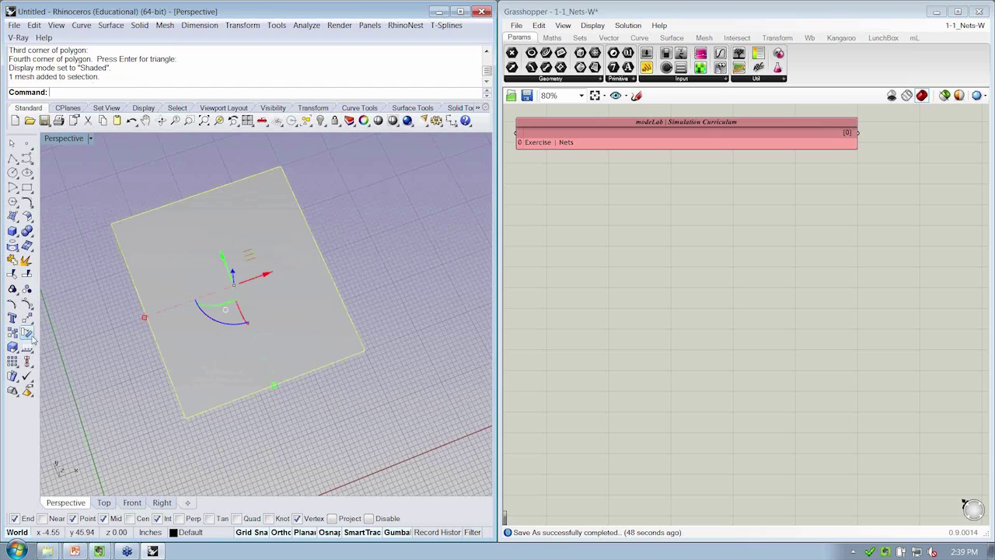
{"action": "left_click", "coordinate": [28, 305]}
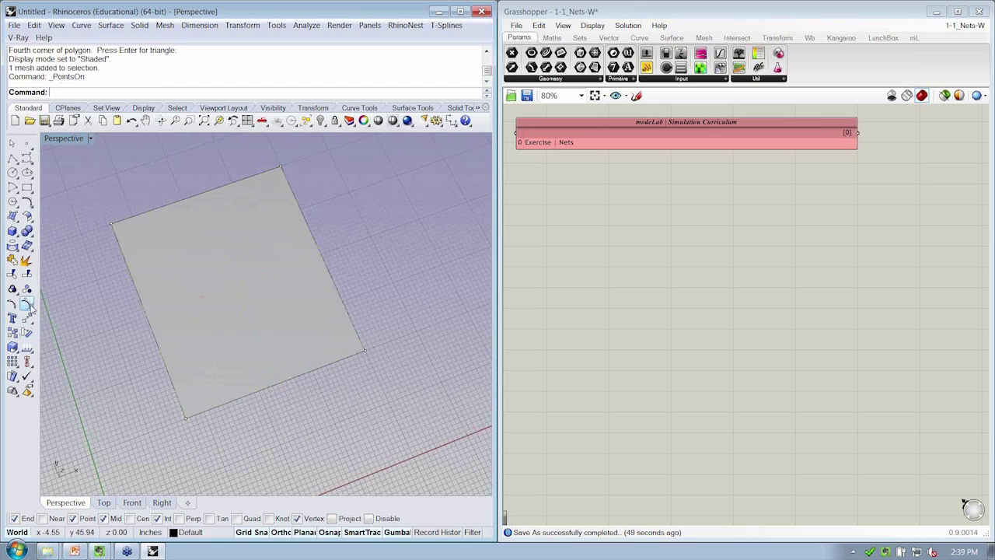
{"action": "left_click", "coordinate": [112, 223]}
{"action": "right_click_drag", "start_coordinate": [117, 262], "coordinate": [114, 242]}
{"action": "left_click", "coordinate": [262, 207]}
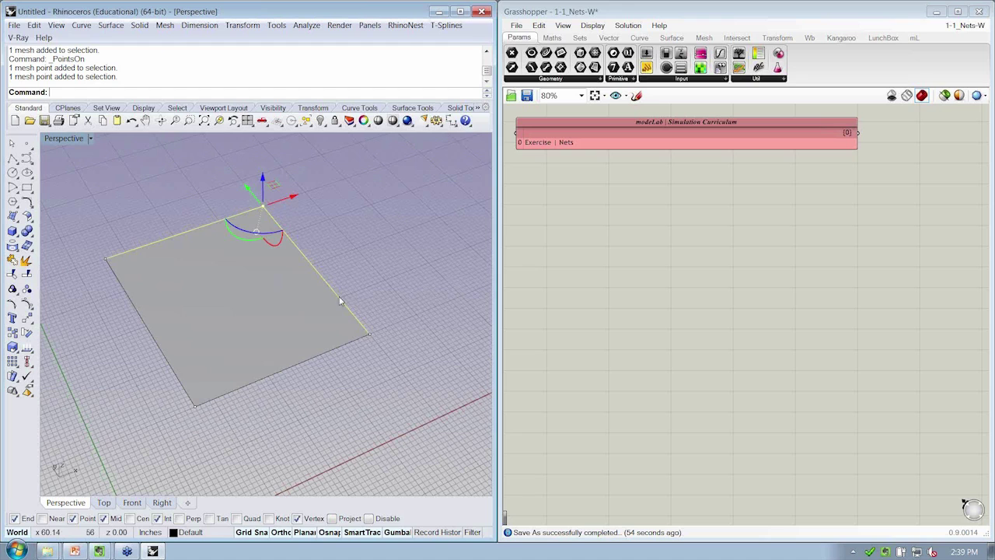
{"action": "left_click", "coordinate": [369, 334]}
{"action": "left_click", "coordinate": [194, 404]}
{"action": "left_click", "coordinate": [273, 399]}
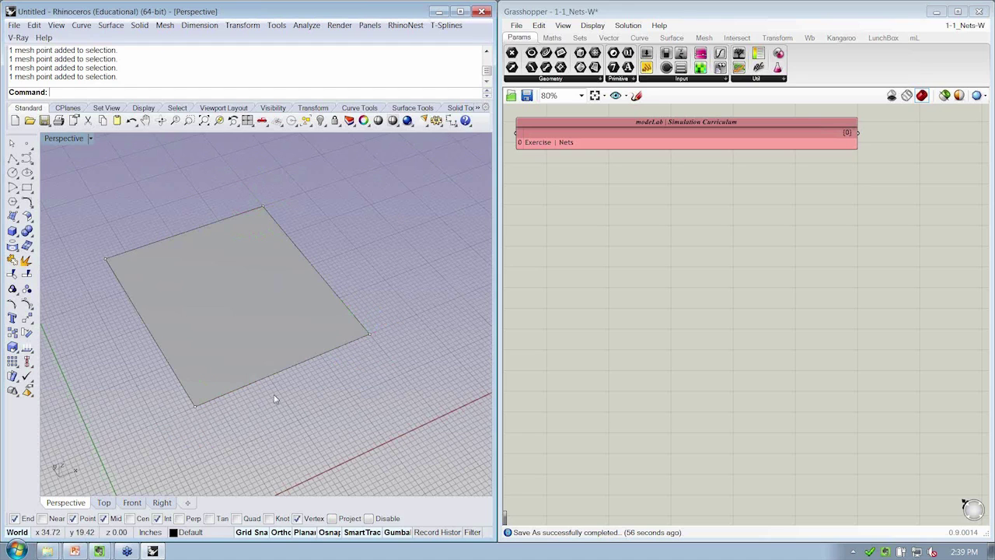
{"action": "right_click_drag", "start_coordinate": [206, 286], "coordinate": [240, 308]}
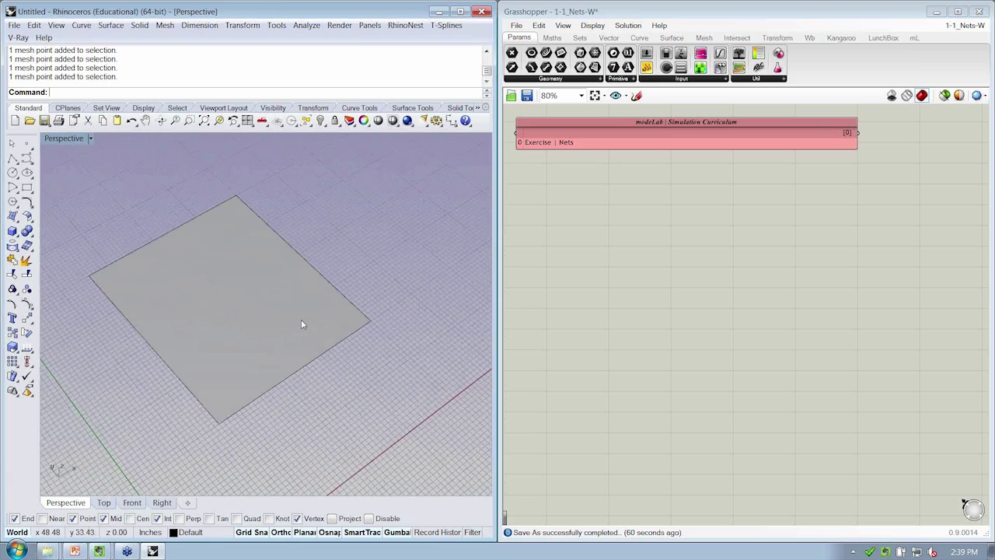
{"action": "right_click_drag", "start_coordinate": [301, 319], "coordinate": [274, 373]}
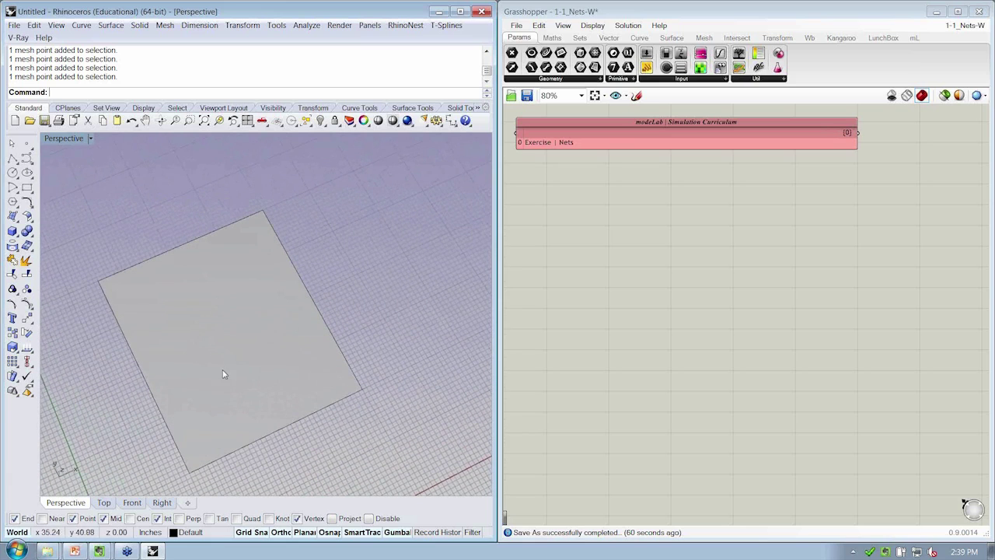
Step: Switch to Grasshopper and place a Mesh parameter on the canvas below the Exercise | Nets panel
{"action": "left_click", "coordinate": [681, 217]}
{"action": "right_click_drag", "start_coordinate": [593, 141], "coordinate": [430, 308]}
{"action": "right_click_drag", "start_coordinate": [616, 276], "coordinate": [813, 157]}
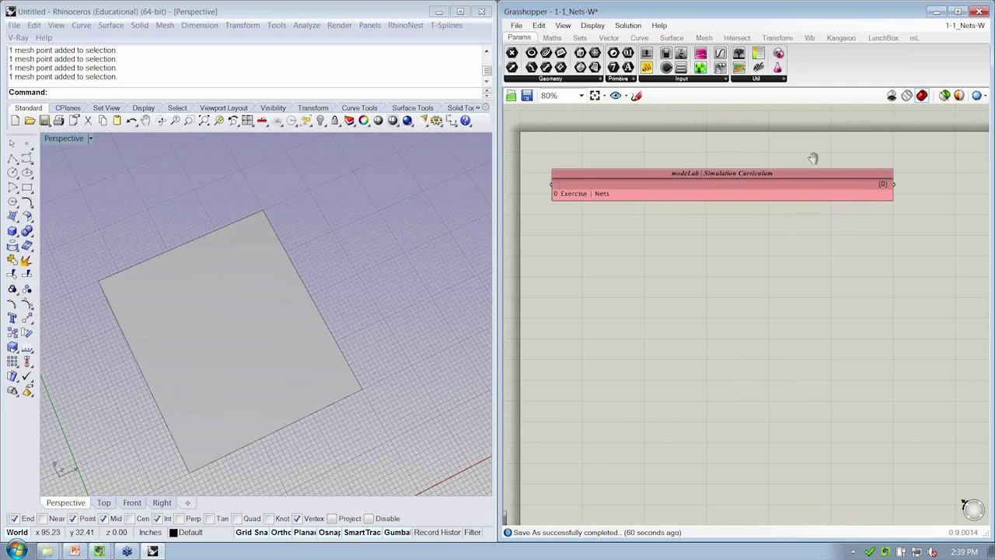
{"action": "left_click", "coordinate": [589, 80]}
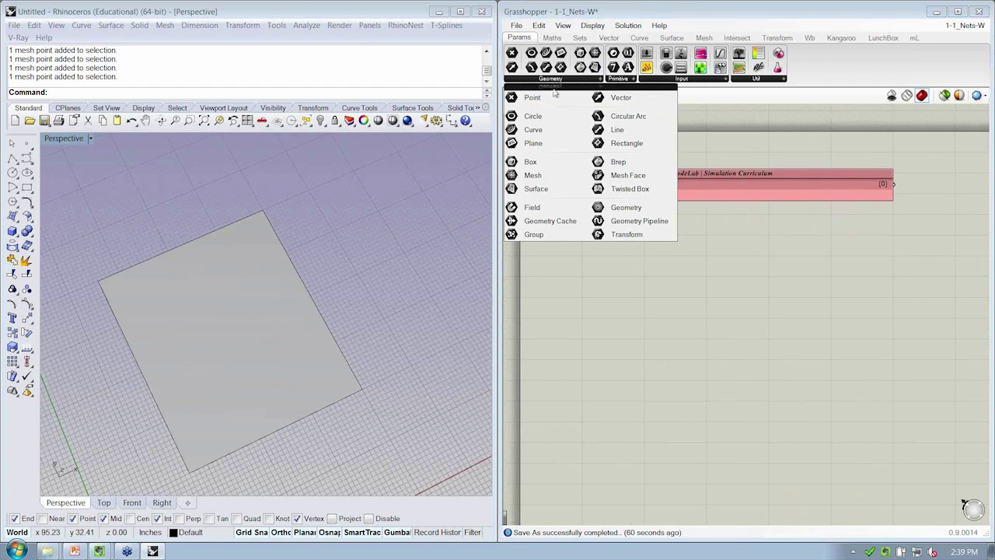
{"action": "left_click_drag", "start_coordinate": [534, 177], "coordinate": [579, 254]}
{"action": "right_click_drag", "start_coordinate": [587, 269], "coordinate": [614, 263]}
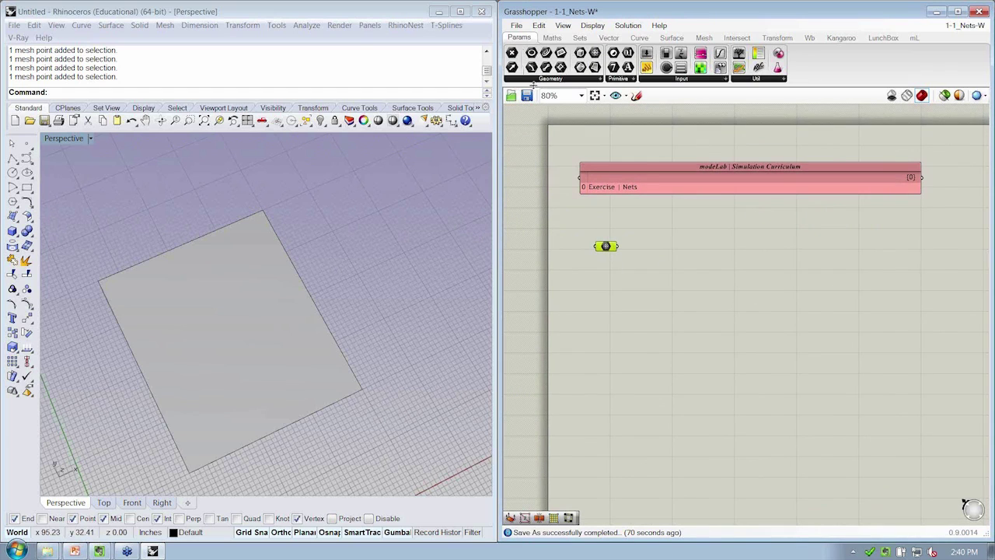
{"action": "scroll", "coordinate": [607, 250], "scroll_direction": "up", "scroll_amount": 2}
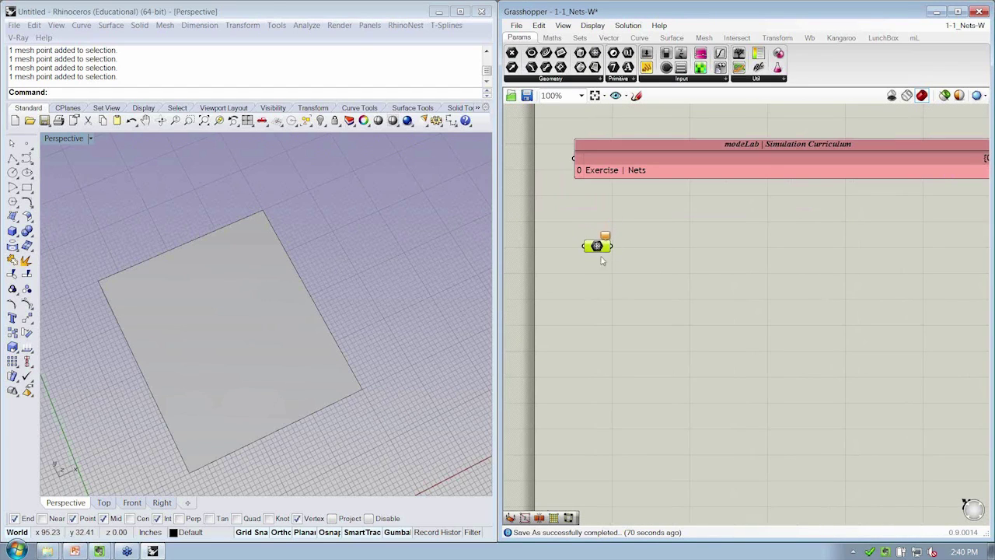
Step: Reference the drawn Rhino mesh as the single mesh of the Mesh parameter
{"action": "right_click", "coordinate": [597, 246]}
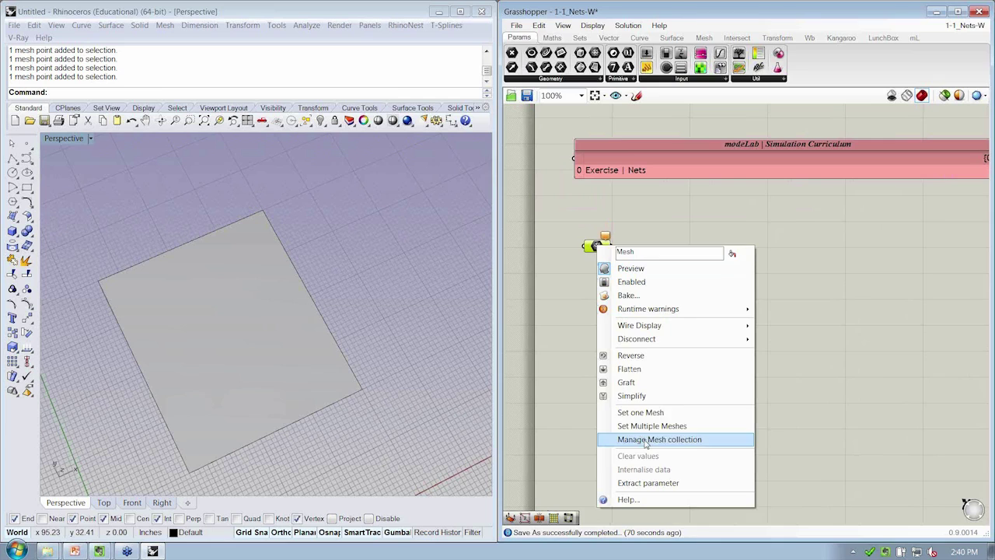
{"action": "left_click", "coordinate": [648, 416]}
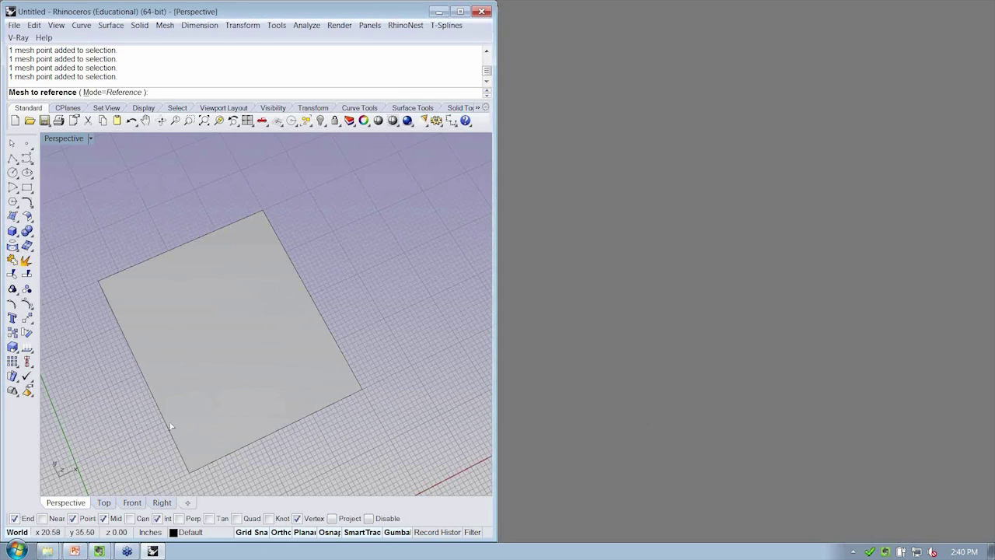
{"action": "left_click", "coordinate": [173, 398]}
{"action": "right_click_drag", "start_coordinate": [185, 325], "coordinate": [273, 289]}
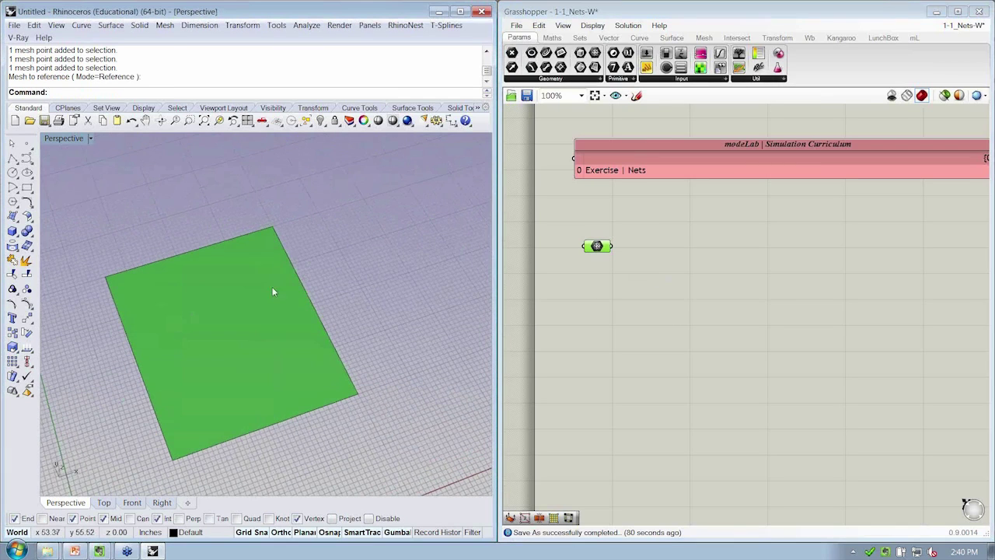
Step: Group the Mesh parameter on its own and label the group "Input | Mesh"
{"action": "mouse_move", "coordinate": [598, 246]}
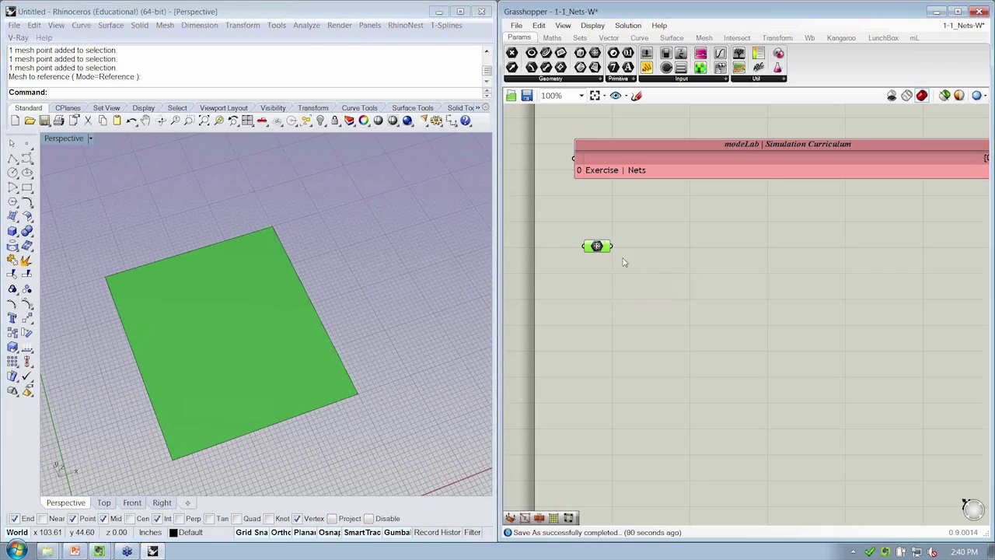
{"action": "scroll", "coordinate": [592, 247], "scroll_direction": "up", "scroll_amount": 3}
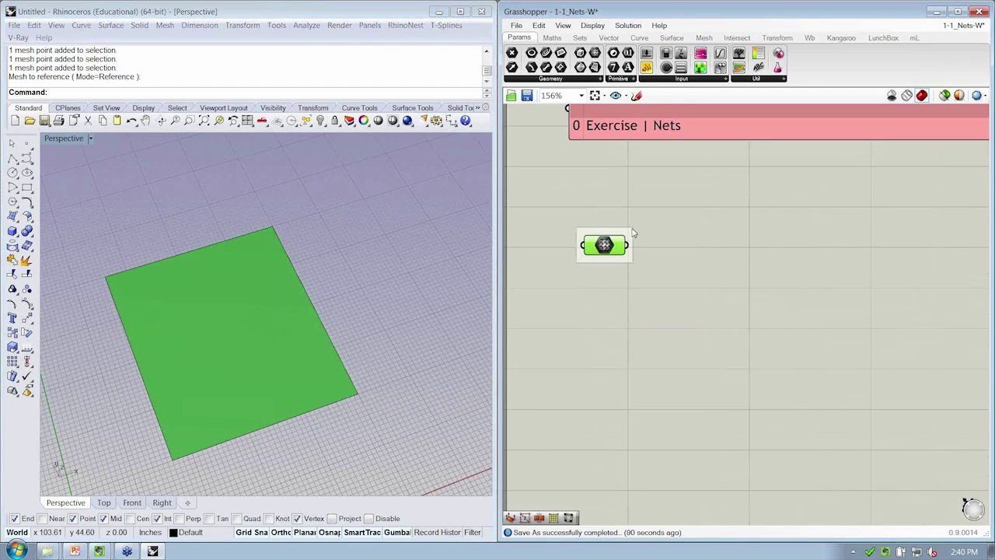
{"action": "right_click", "coordinate": [633, 232]}
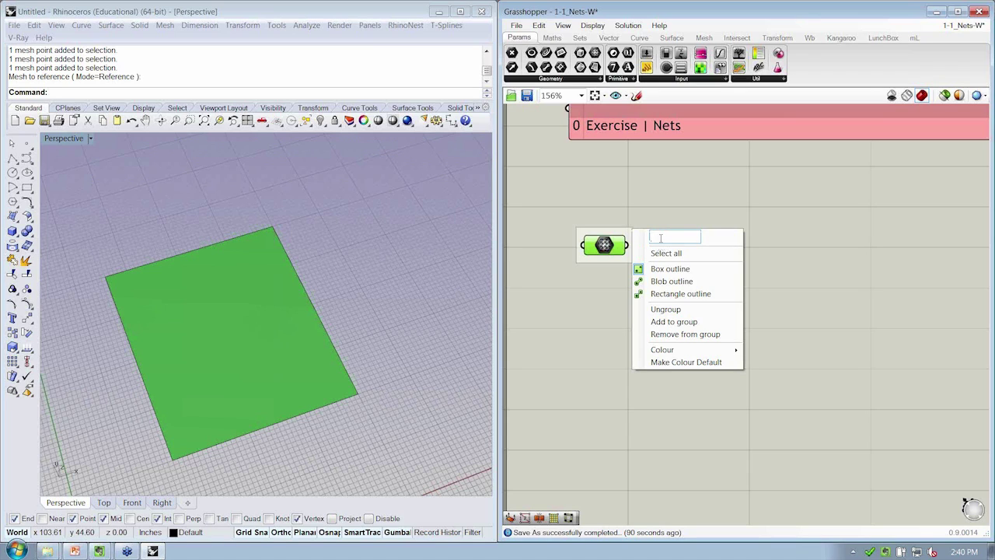
{"action": "type", "text": "Input |"}
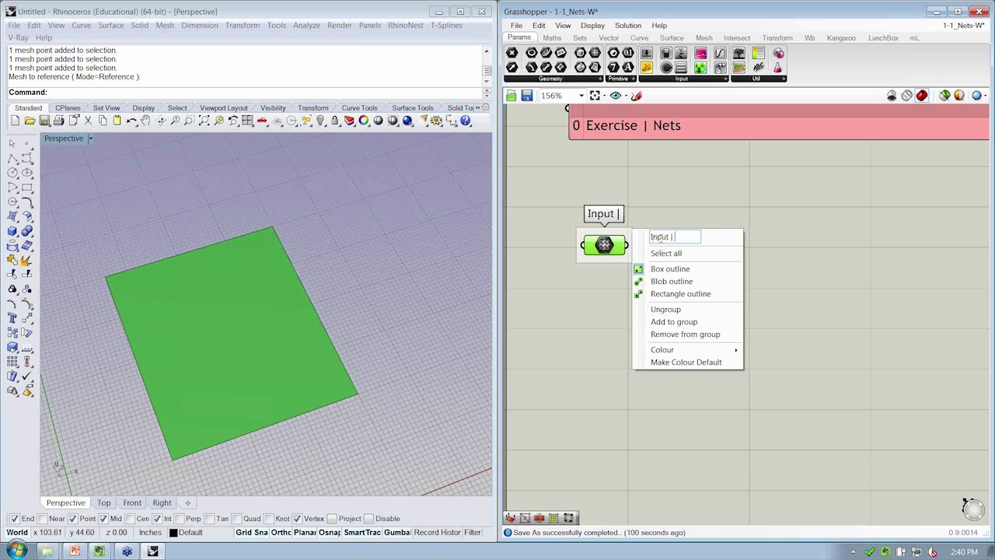
{"action": "type", "text": " Mesh"}
{"action": "key", "text": "Return"}
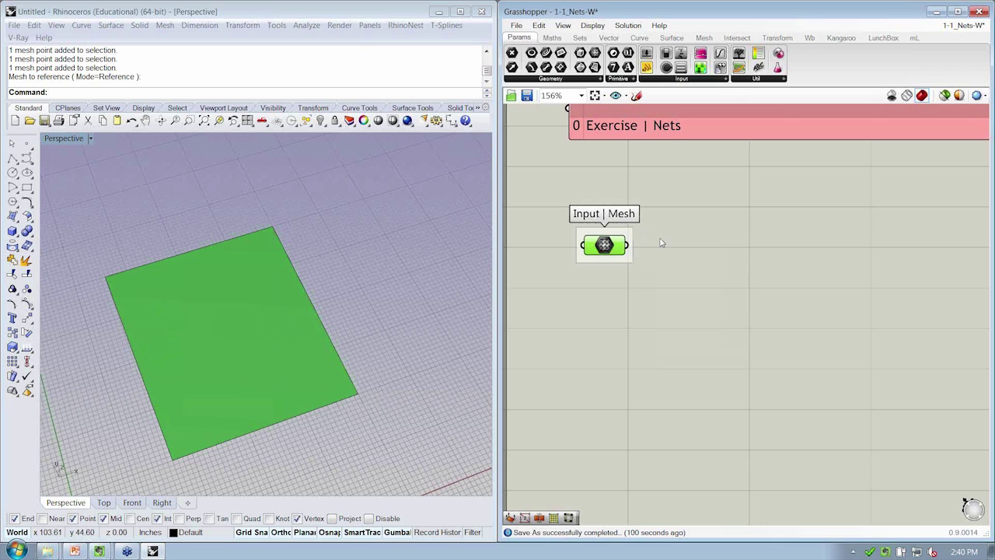
{"action": "left_click_drag", "start_coordinate": [604, 246], "coordinate": [608, 250]}
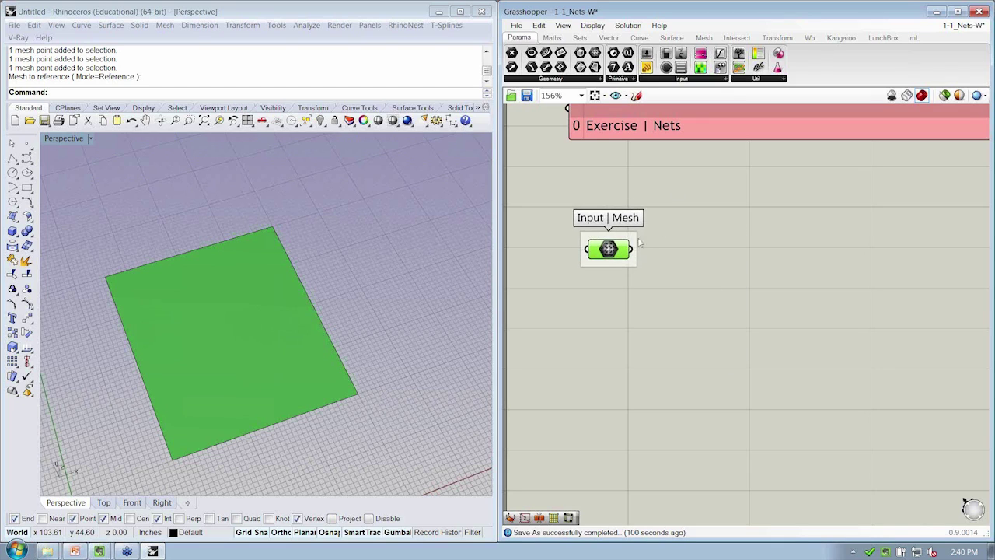
{"action": "left_click", "coordinate": [538, 26]}
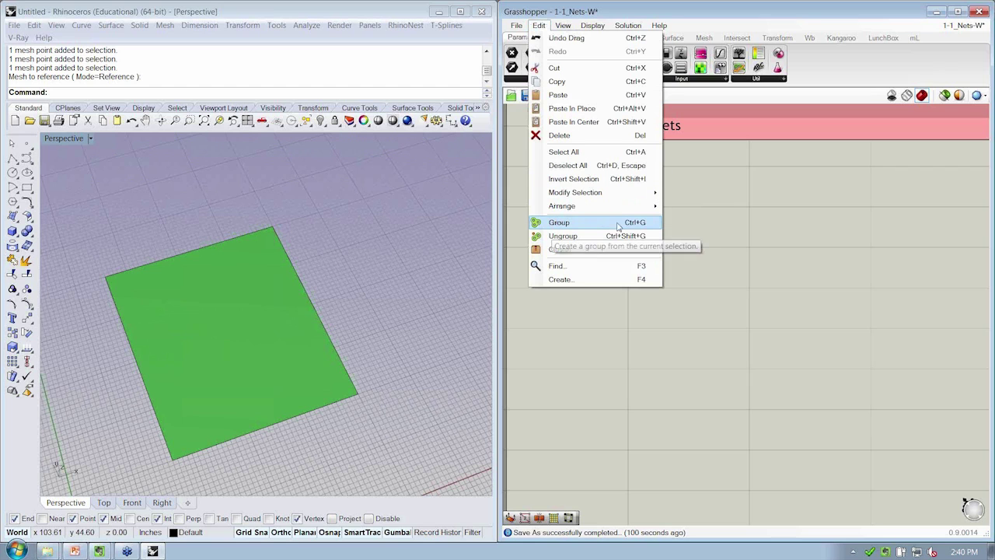
{"action": "left_click", "coordinate": [613, 224]}
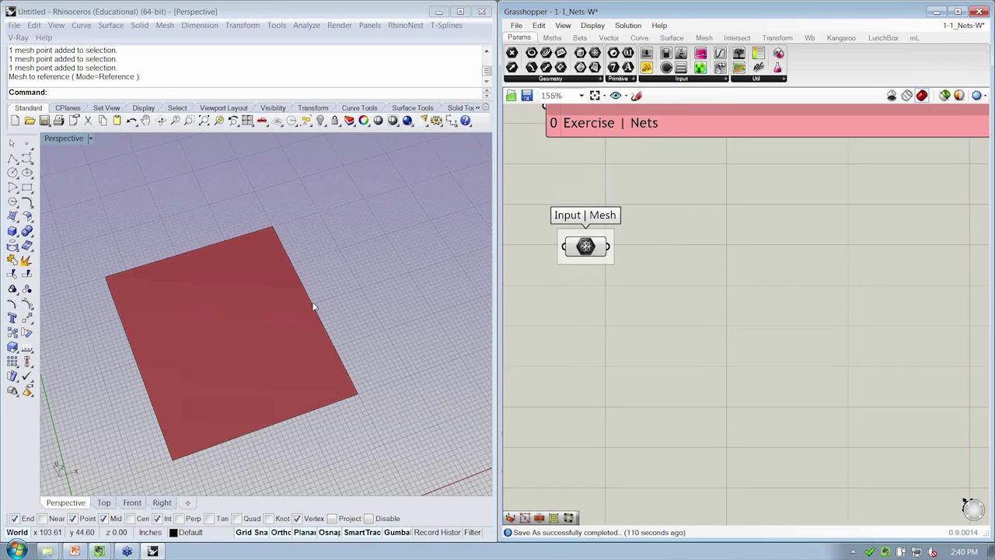
{"action": "right_click_drag", "start_coordinate": [313, 304], "coordinate": [286, 392]}
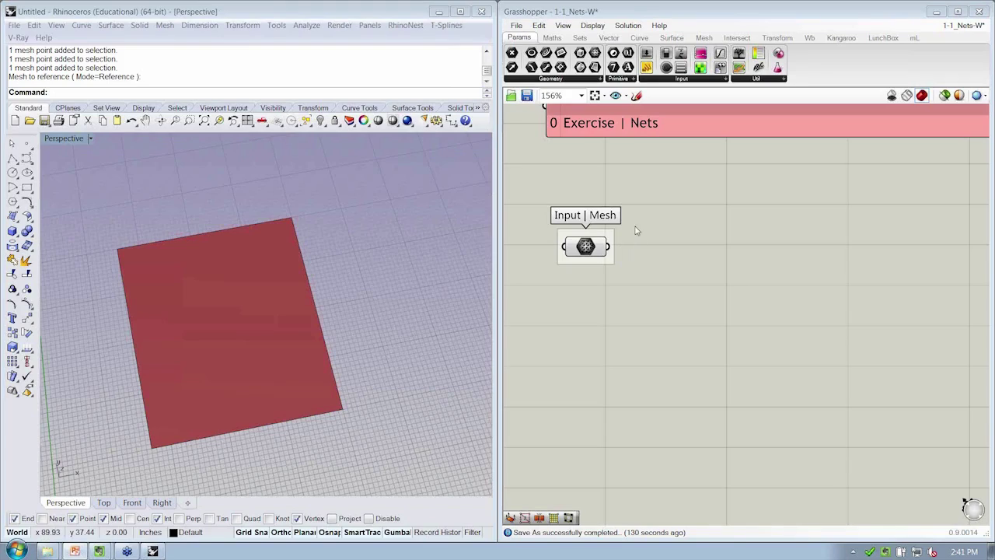
{"action": "right_click_drag", "start_coordinate": [408, 356], "coordinate": [215, 408]}
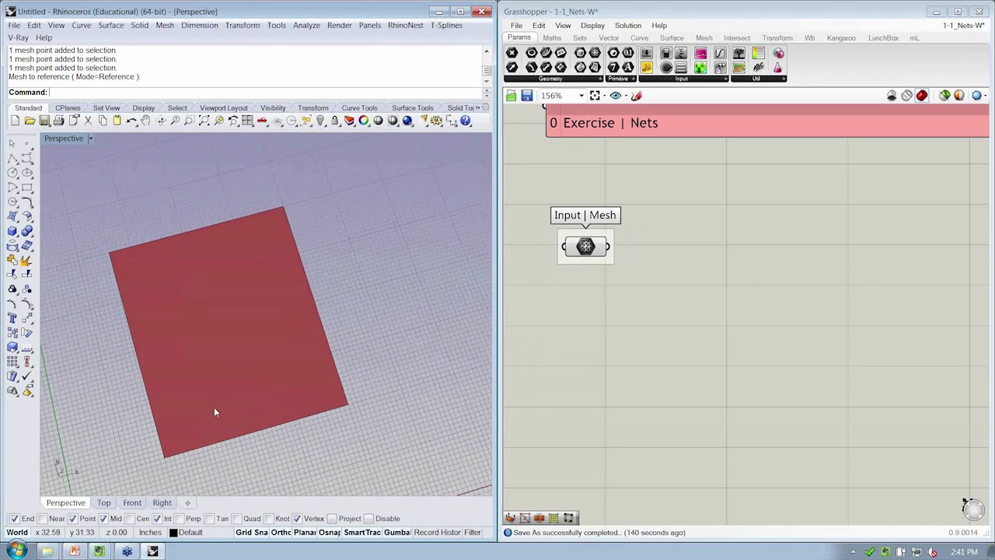
{"action": "left_click", "coordinate": [337, 393]}
{"action": "right_click_drag", "start_coordinate": [182, 263], "coordinate": [179, 325]}
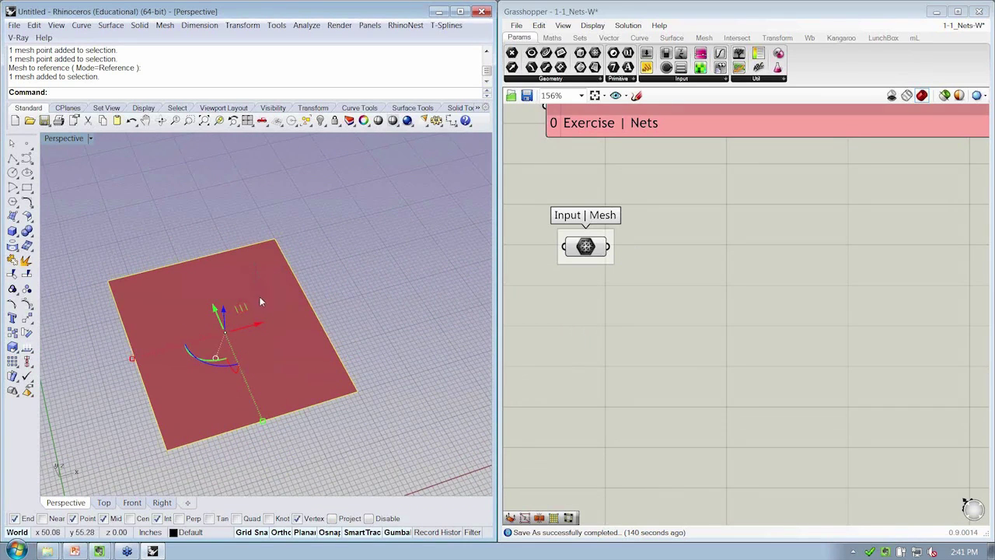
{"action": "right_click_drag", "start_coordinate": [312, 288], "coordinate": [295, 298]}
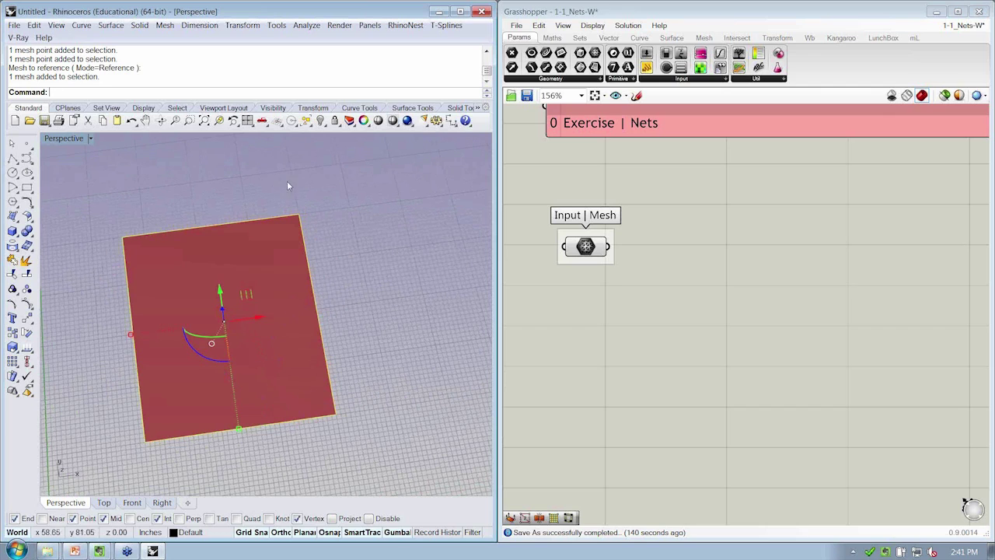
{"action": "left_click", "coordinate": [371, 313]}
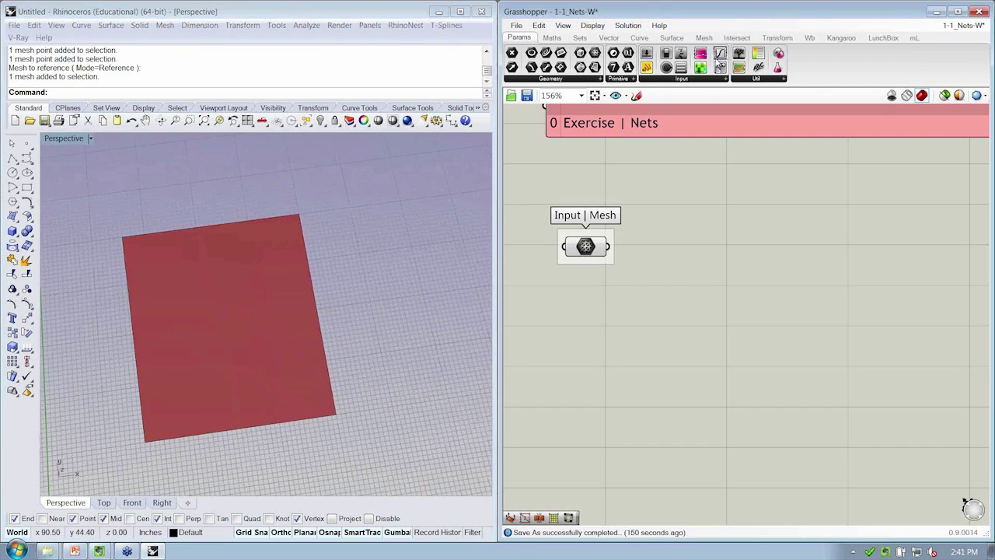
Step: Place Kangaroo's QuadDivide component on the canvas, to the right of the Input | Mesh parameter
{"action": "left_click", "coordinate": [705, 38]}
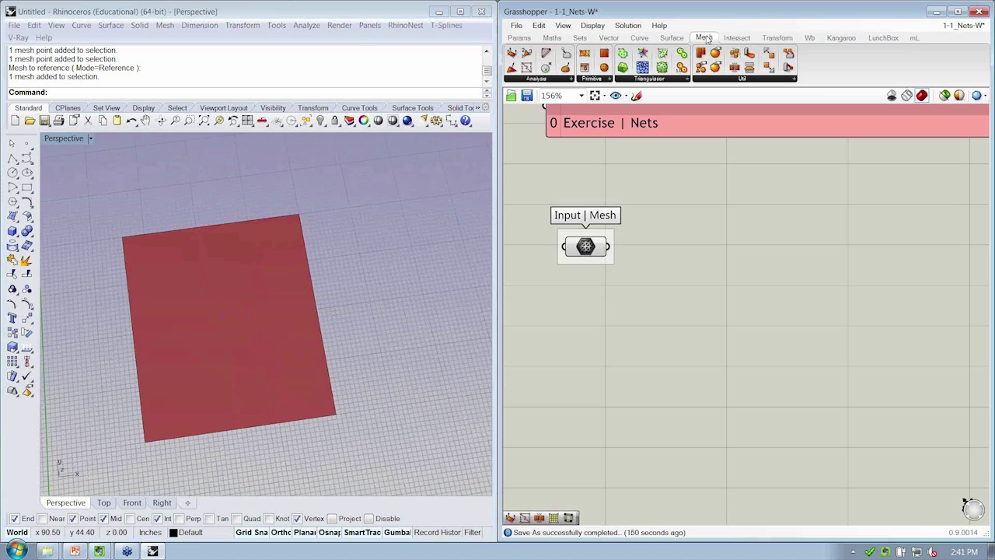
{"action": "left_click", "coordinate": [831, 38]}
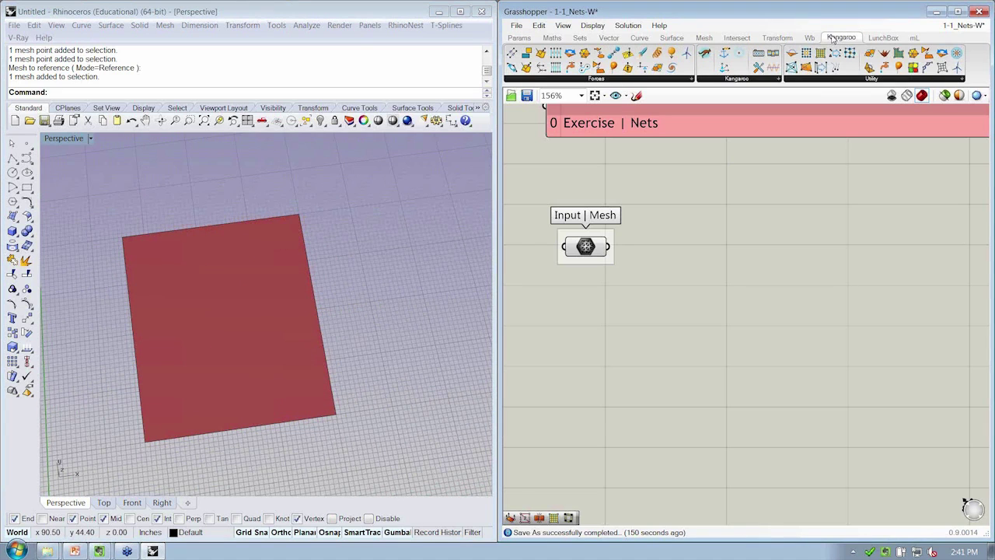
{"action": "left_click", "coordinate": [831, 79]}
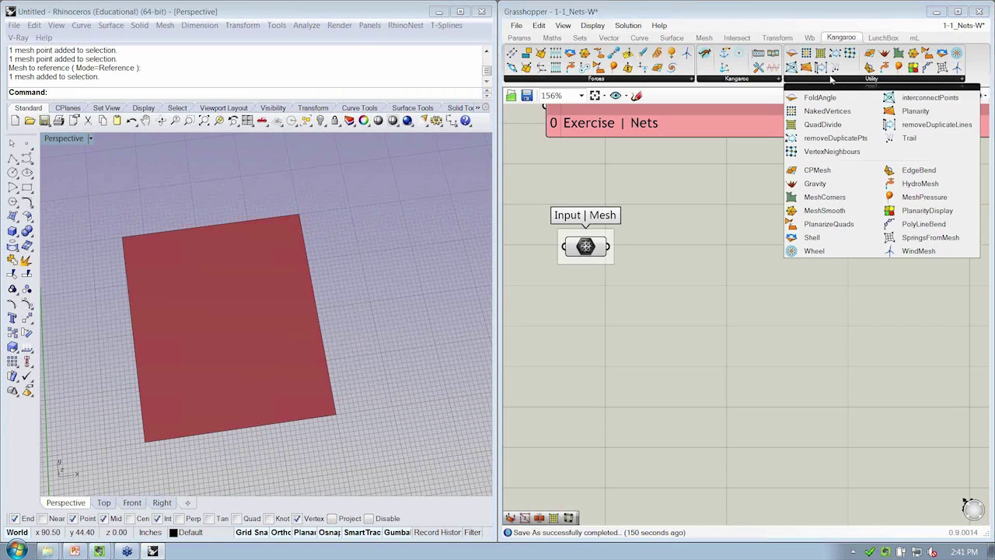
{"action": "left_click", "coordinate": [831, 127]}
{"action": "left_click", "coordinate": [793, 255]}
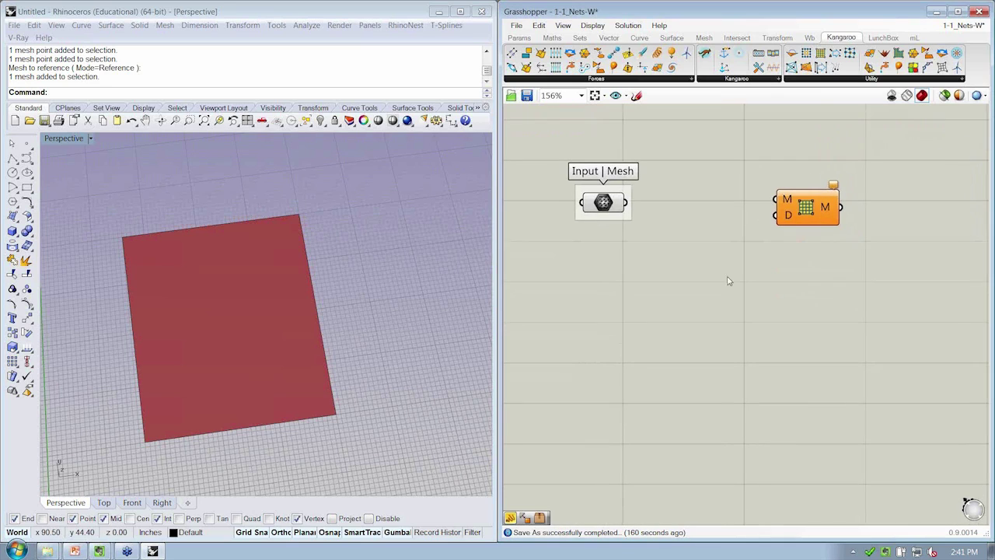
Step: Move QuadDivide closer to the Mesh parameter and connect the parameter's output to its M input
{"action": "left_click_drag", "start_coordinate": [788, 204], "coordinate": [766, 209]}
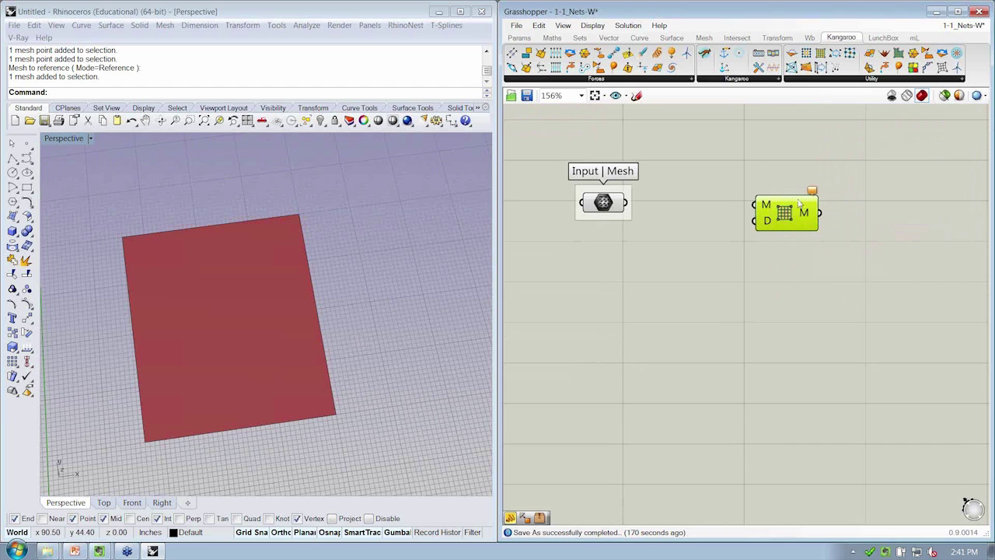
{"action": "left_click_drag", "start_coordinate": [800, 204], "coordinate": [757, 233]}
{"action": "left_click", "coordinate": [686, 216]}
{"action": "left_click_drag", "start_coordinate": [624, 202], "coordinate": [772, 231]}
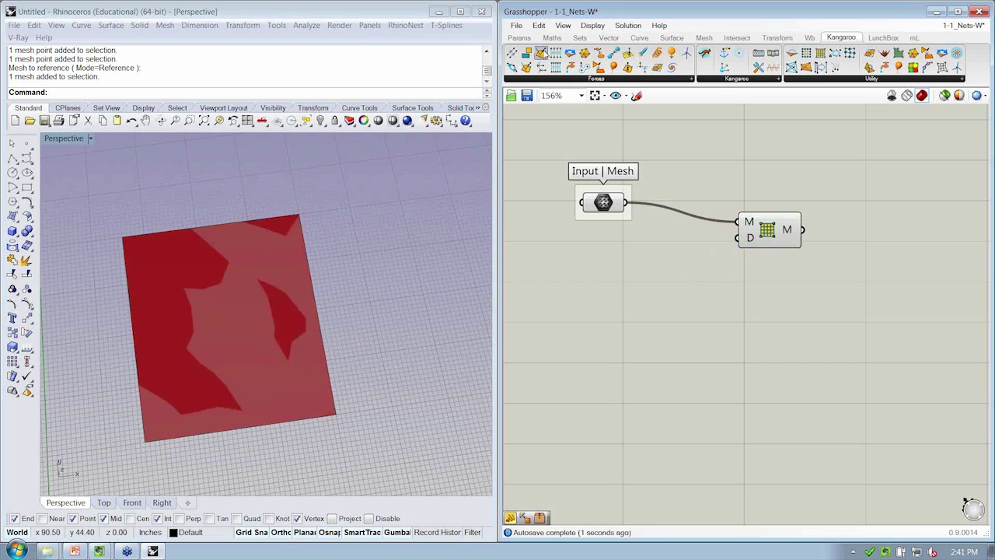
Step: Add a Panel below the Mesh parameter and enter 5 as its content
{"action": "left_click", "coordinate": [519, 38]}
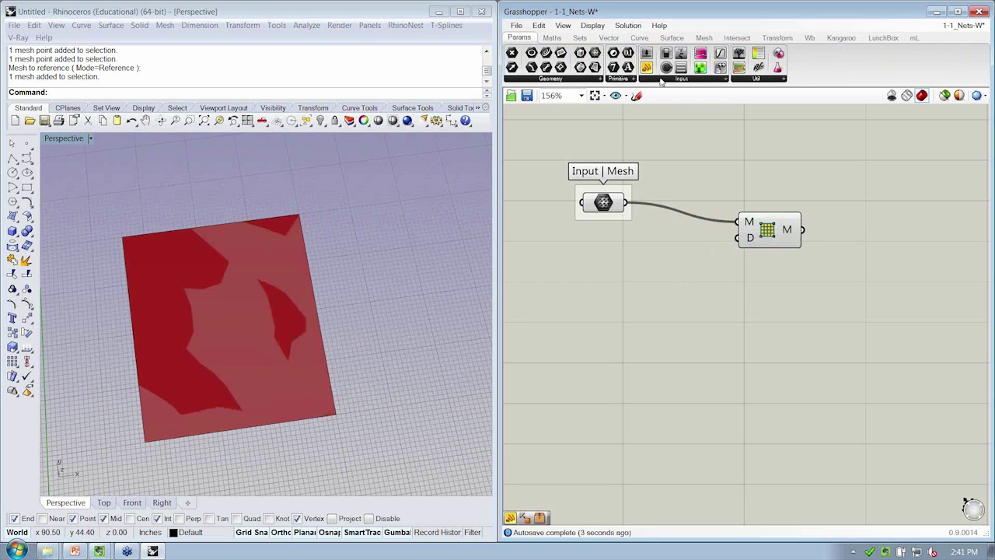
{"action": "left_click", "coordinate": [662, 79]}
{"action": "left_click_drag", "start_coordinate": [687, 114], "coordinate": [615, 269]}
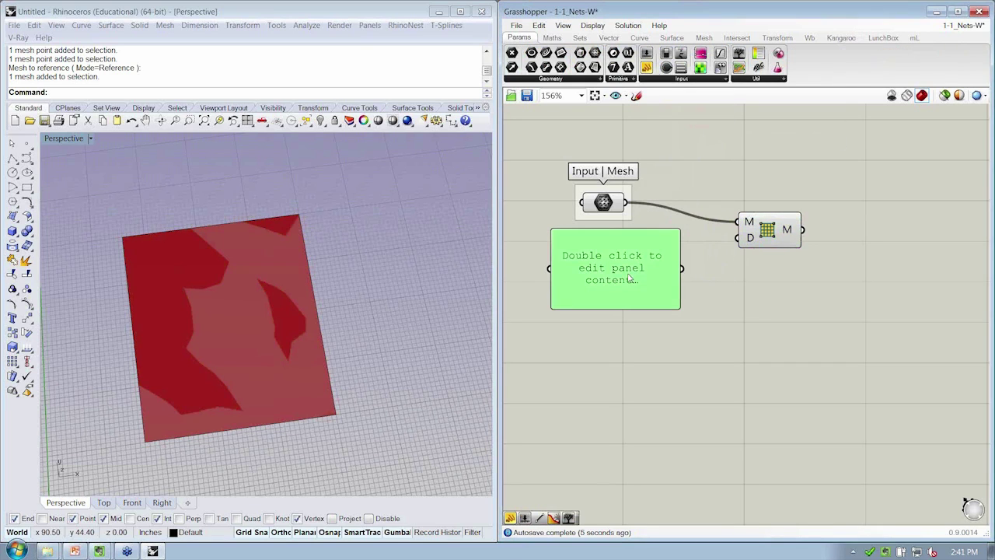
{"action": "double_click", "coordinate": [630, 278]}
{"action": "type", "text": "5"}
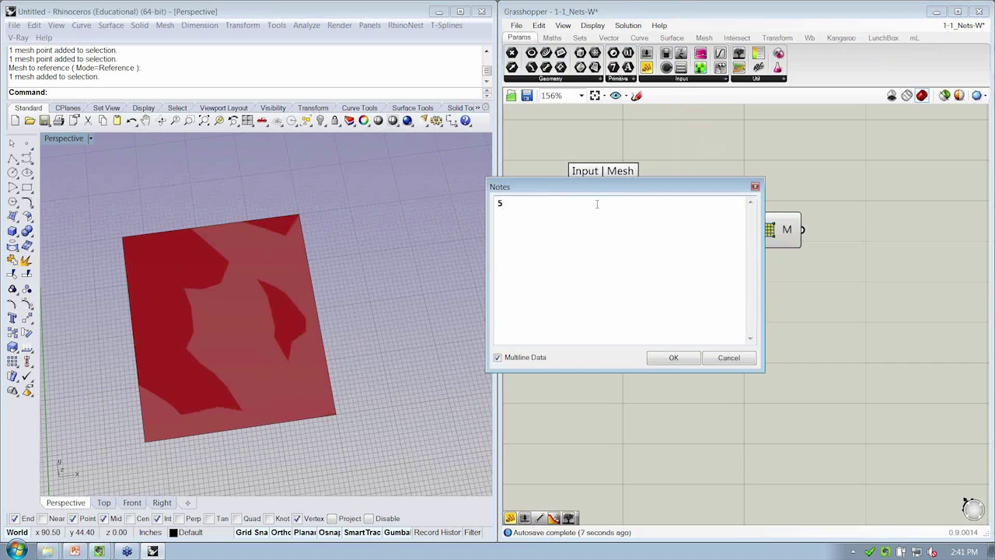
{"action": "key", "text": "Return"}
Step: Change the font settings of the new panel so its text is larger
{"action": "right_click", "coordinate": [598, 292]}
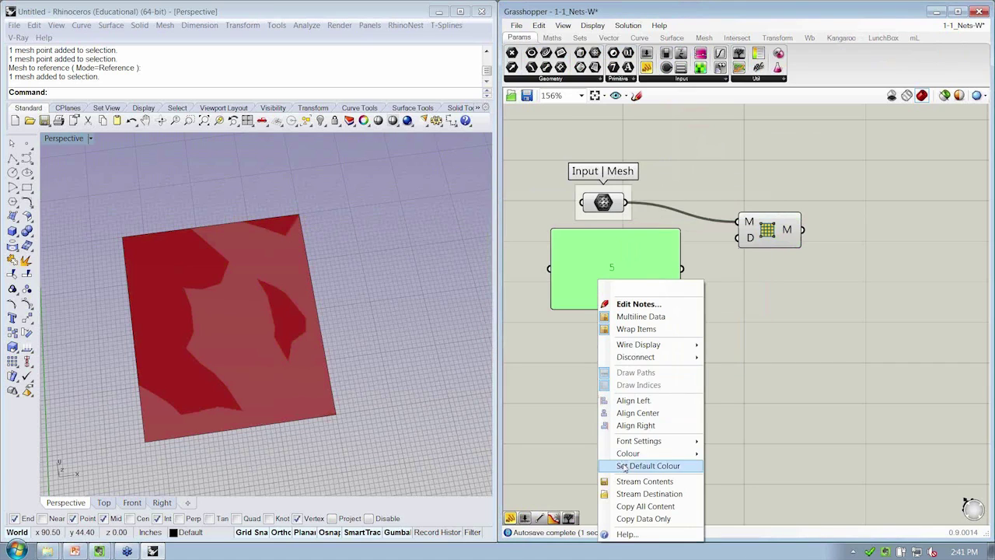
{"action": "mouse_move", "coordinate": [645, 441]}
{"action": "left_click", "coordinate": [768, 492]}
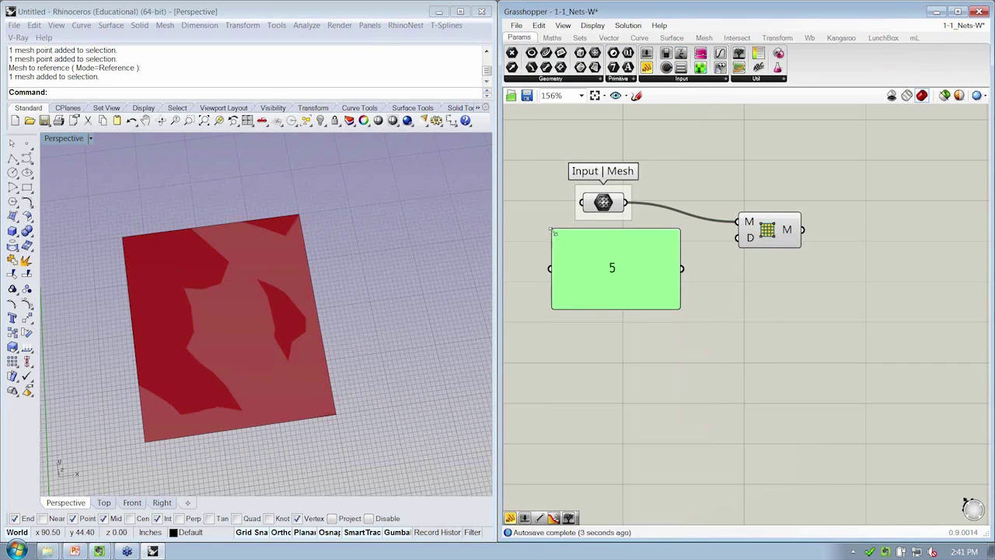
Step: Shrink the panel around its value and connect it to QuadDivide's D input
{"action": "left_click_drag", "start_coordinate": [553, 230], "coordinate": [614, 265]}
{"action": "left_click_drag", "start_coordinate": [680, 287], "coordinate": [738, 238]}
{"action": "left_click_drag", "start_coordinate": [638, 284], "coordinate": [608, 260]}
Step: Title the panel "Mesh Divs", widen it to fit the title, and move QuadDivide closer to the inputs
{"action": "right_click", "coordinate": [608, 260]}
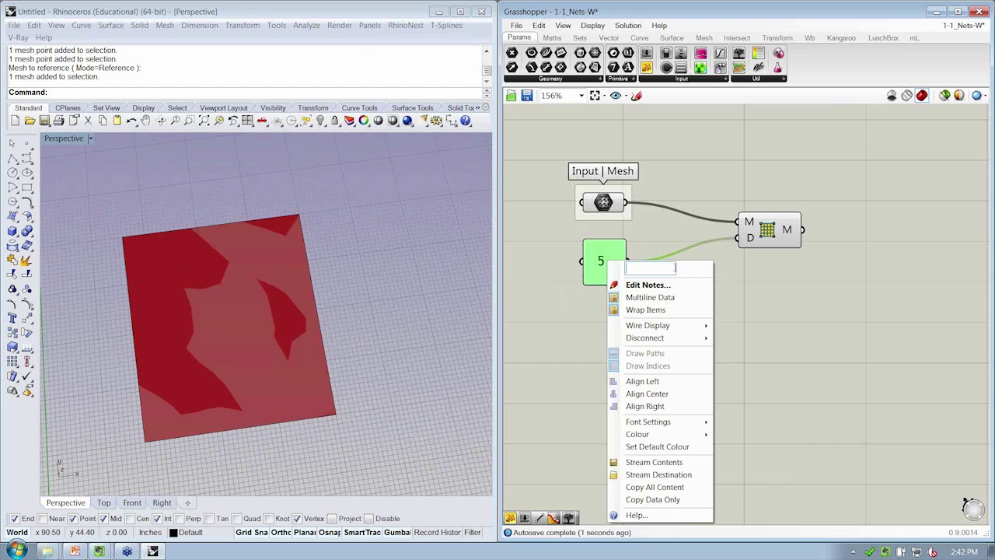
{"action": "type", "text": "Mesh Dist"}
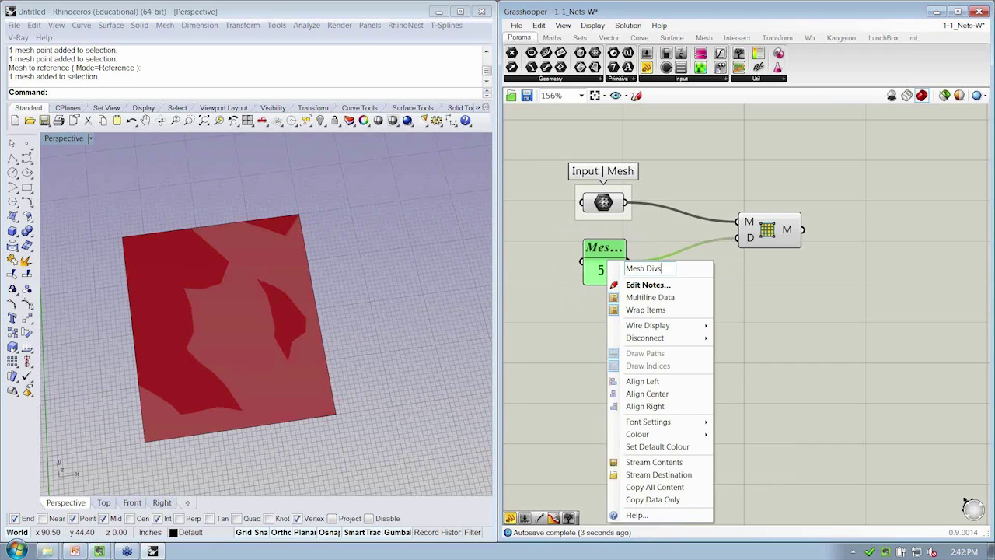
{"action": "key", "text": "Return"}
{"action": "mouse_move", "coordinate": [626, 269]}
{"action": "left_mouse_down"}
{"action": "mouse_move", "coordinate": [663, 268]}
{"action": "mouse_move", "coordinate": [626, 252]}
{"action": "left_mouse_up"}
{"action": "left_click_drag", "start_coordinate": [766, 229], "coordinate": [738, 226]}
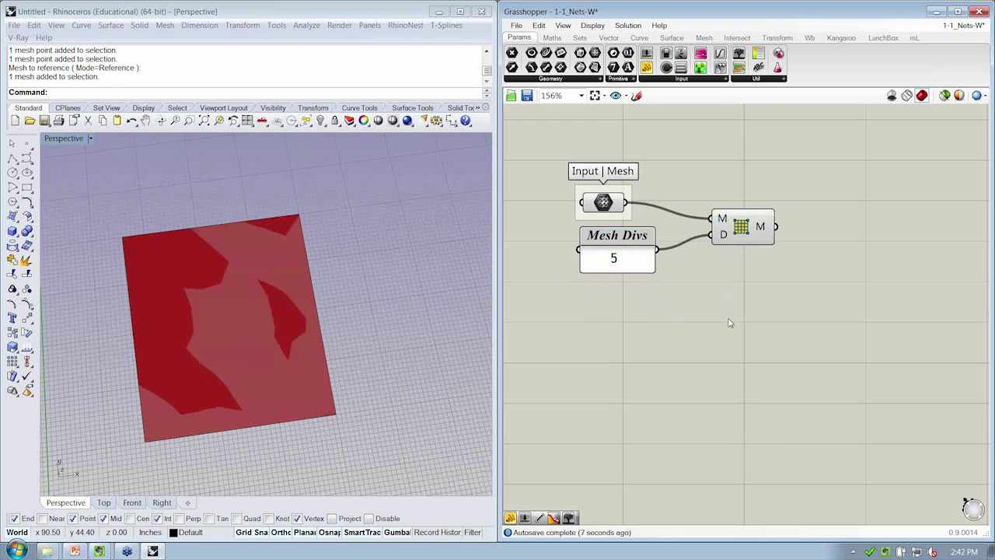
Step: Compare the previews of the Mesh parameter and QuadDivide, and turn off the Mesh parameter's preview
{"action": "right_click_drag", "start_coordinate": [172, 372], "coordinate": [197, 355]}
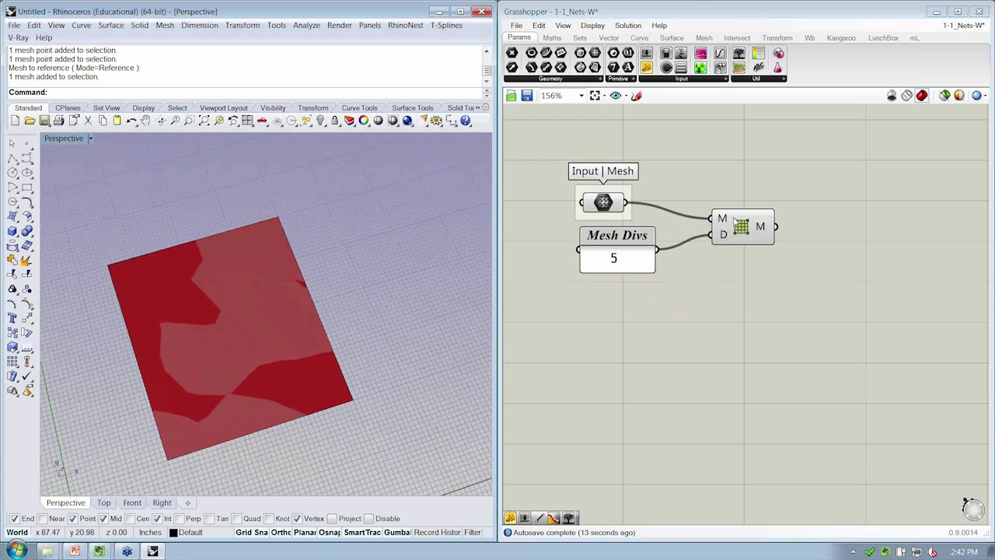
{"action": "left_click", "coordinate": [594, 206]}
{"action": "left_click", "coordinate": [742, 239]}
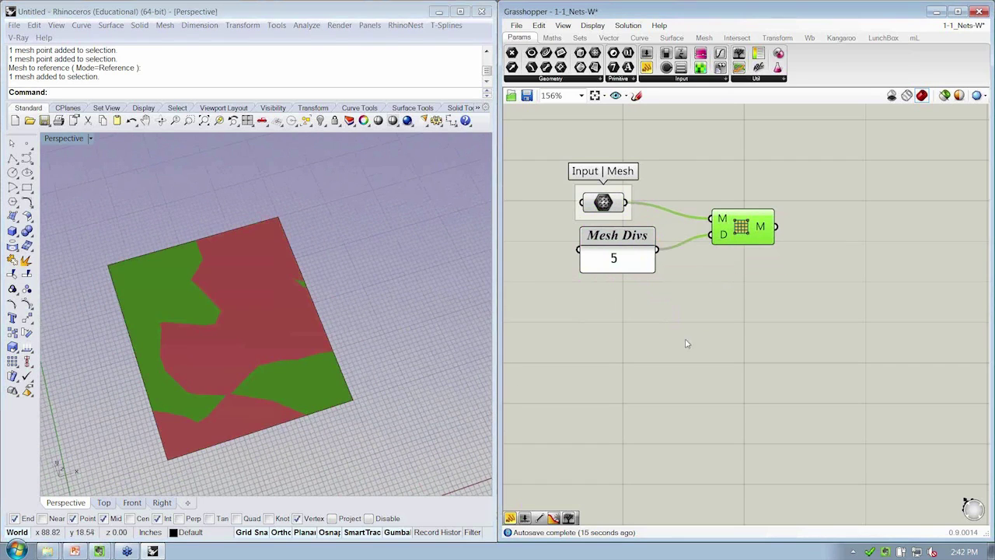
{"action": "left_click", "coordinate": [666, 150]}
{"action": "left_click", "coordinate": [618, 206]}
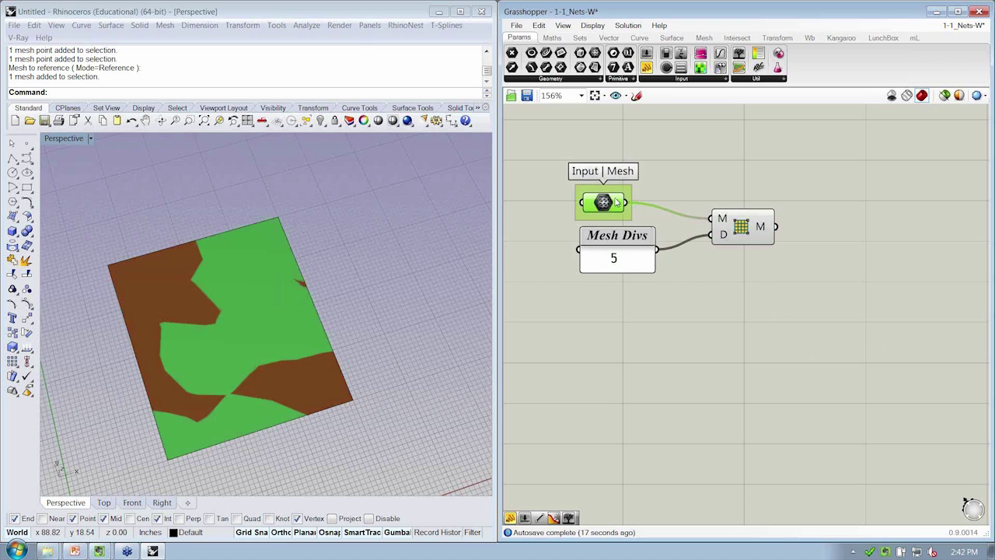
{"action": "right_click", "coordinate": [698, 140]}
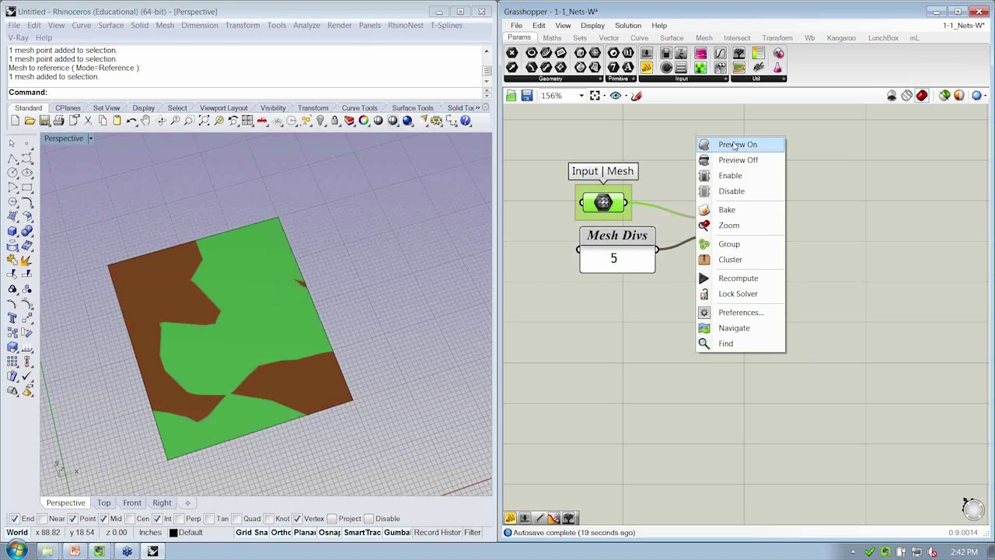
{"action": "left_click", "coordinate": [737, 160]}
{"action": "left_click", "coordinate": [605, 392]}
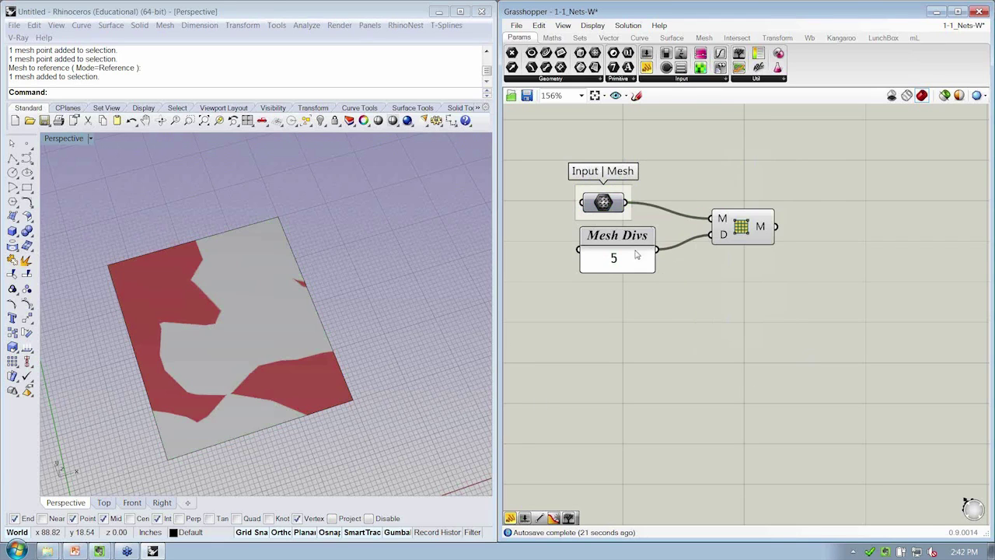
Step: Select the mesh in Rhino and set the Perspective viewport's display mode to Wireframe
{"action": "left_click", "coordinate": [256, 241]}
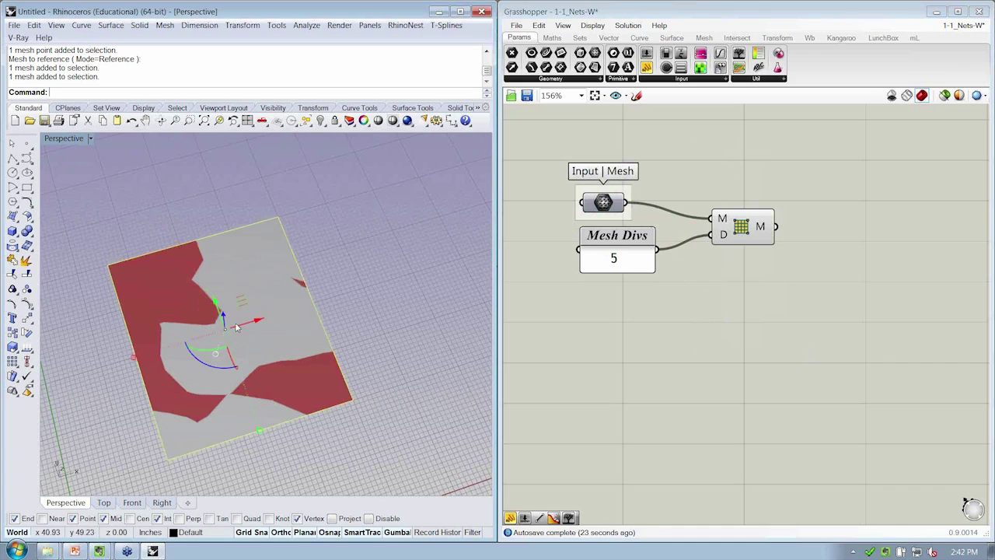
{"action": "right_click_drag", "start_coordinate": [237, 327], "coordinate": [246, 332]}
{"action": "left_click_drag", "start_coordinate": [246, 331], "coordinate": [213, 318]}
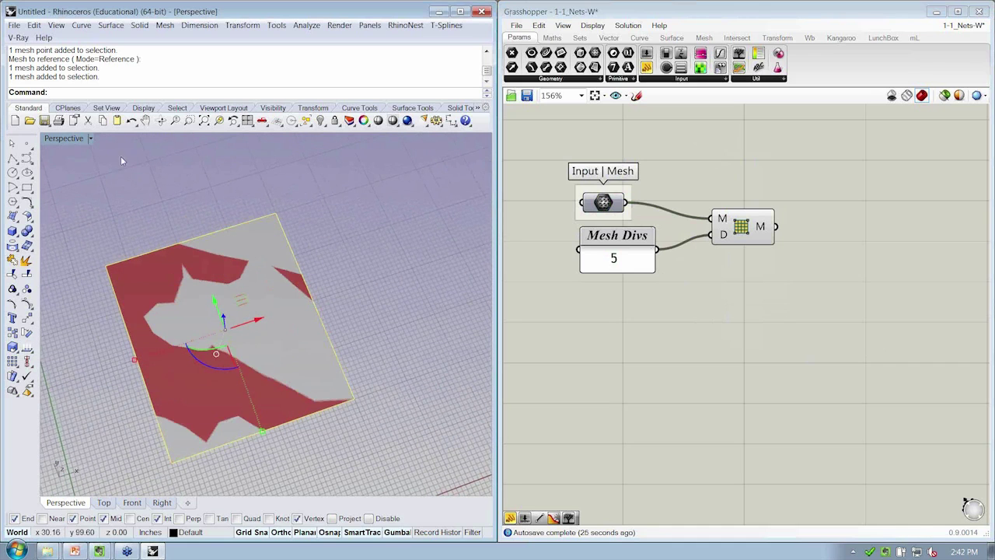
{"action": "left_click", "coordinate": [64, 138]}
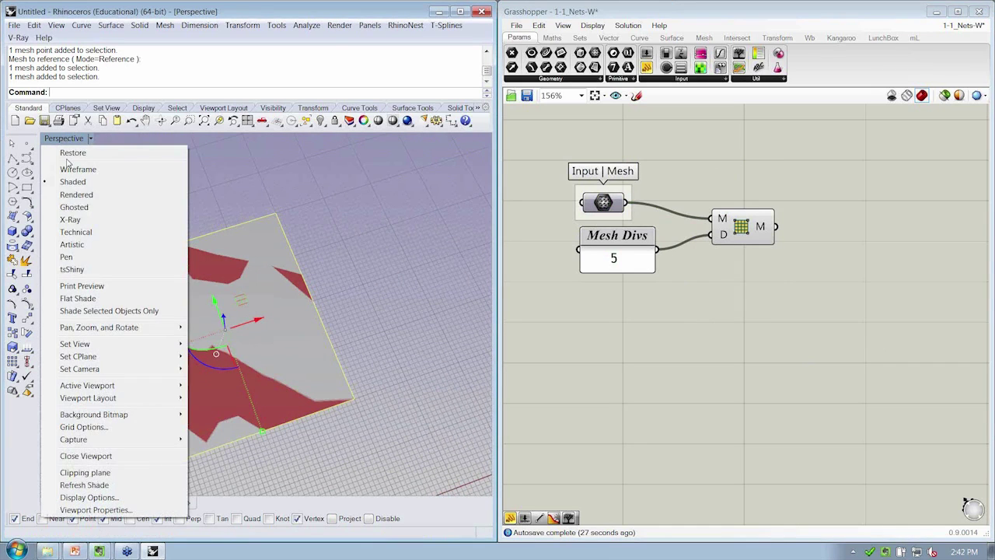
{"action": "left_click", "coordinate": [69, 170]}
{"action": "right_click_drag", "start_coordinate": [179, 327], "coordinate": [239, 252]}
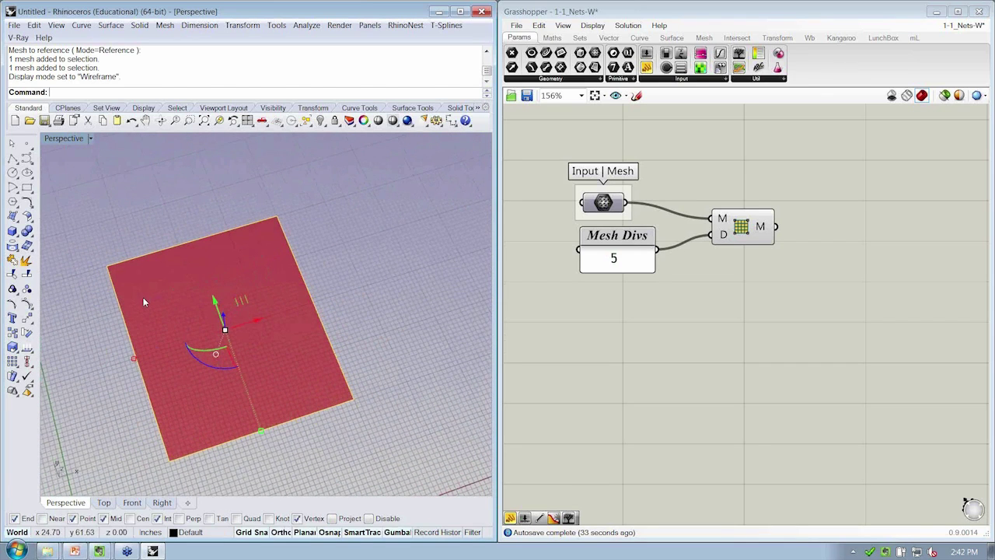
Step: Turn on the preview of mesh edges in Grasshopper
{"action": "right_click_drag", "start_coordinate": [799, 304], "coordinate": [776, 302]}
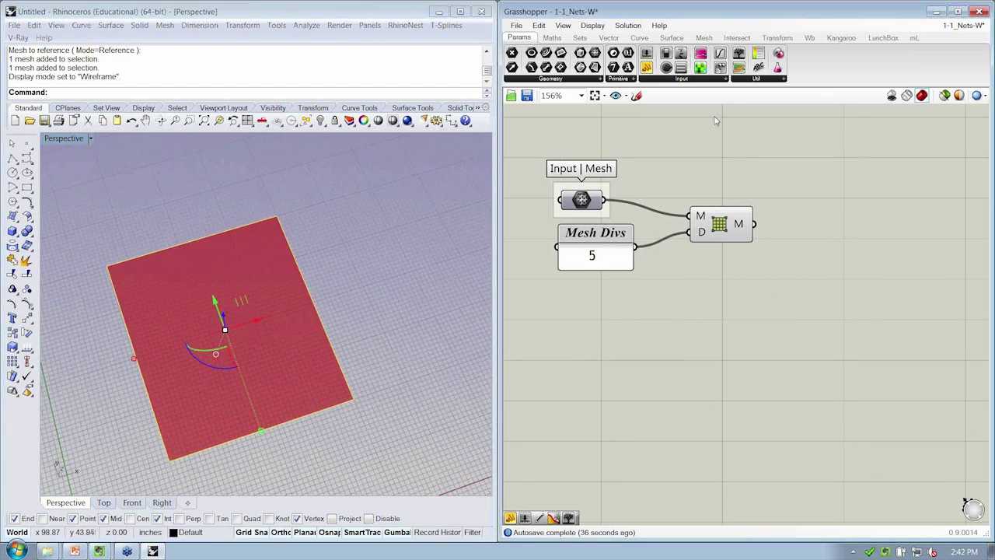
{"action": "right_click_drag", "start_coordinate": [708, 142], "coordinate": [704, 142]}
{"action": "left_click", "coordinate": [596, 26]}
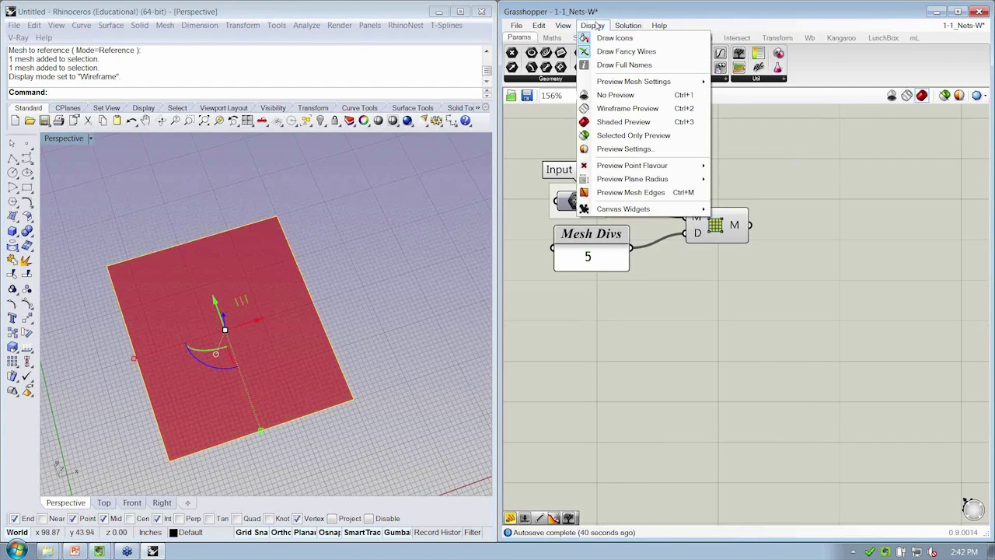
{"action": "left_click", "coordinate": [624, 192]}
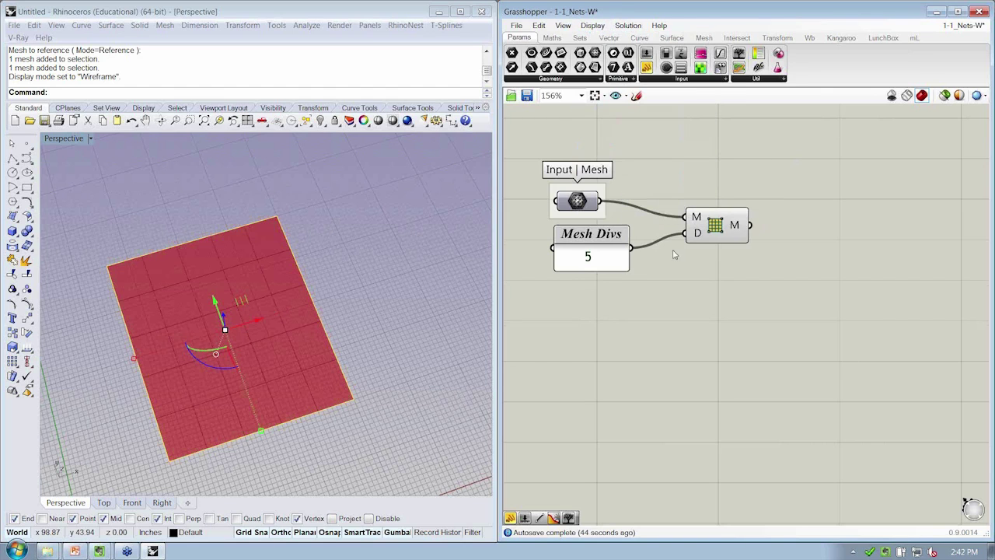
Step: Deselect the Rhino mesh and hide the Perspective grid with the Grid command, setting ShowGrid to No
{"action": "right_click_drag", "start_coordinate": [338, 269], "coordinate": [367, 284]}
{"action": "left_click", "coordinate": [366, 284]}
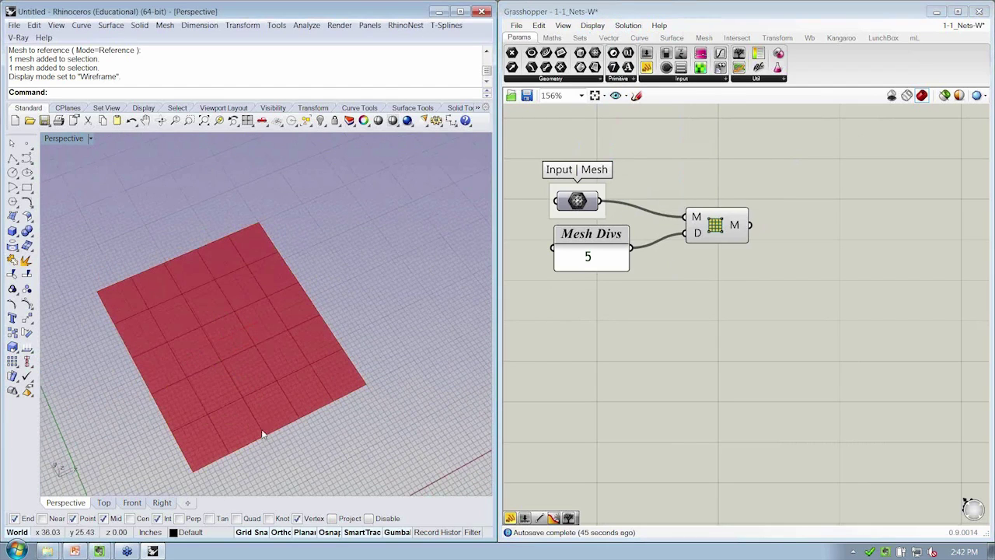
{"action": "type", "text": "grid"}
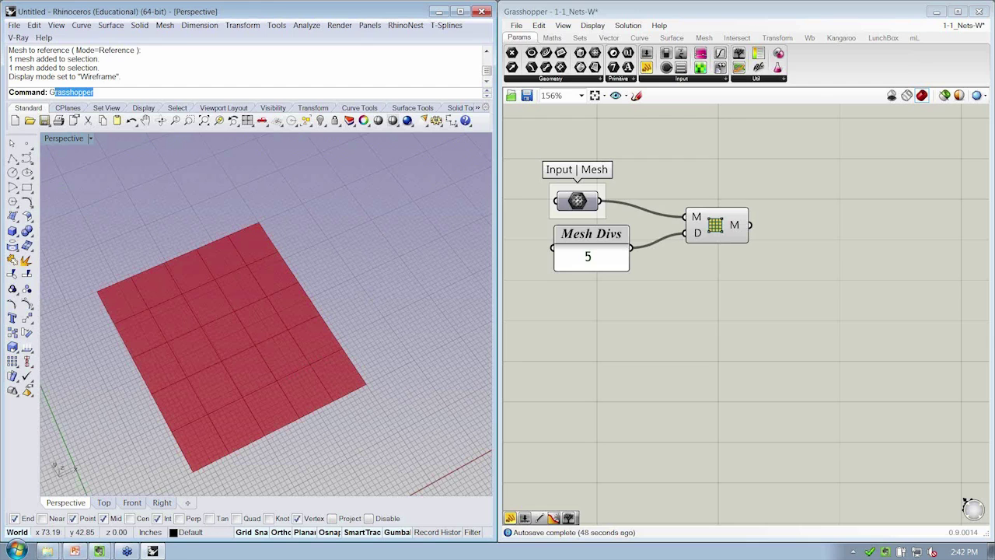
{"action": "key", "text": "Return"}
{"action": "type", "text": "h"}
{"action": "key", "text": "Return"}
{"action": "key", "text": "Return"}
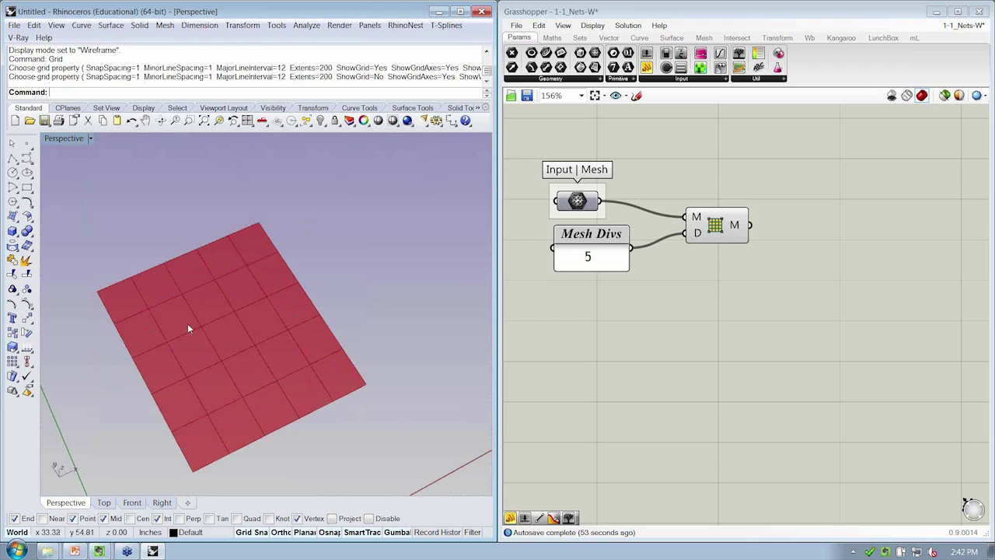
Step: Set the Mesh Divs panel to 10 and inspect the divided mesh from several angles in Rhino
{"action": "right_click_drag", "start_coordinate": [187, 323], "coordinate": [186, 348]}
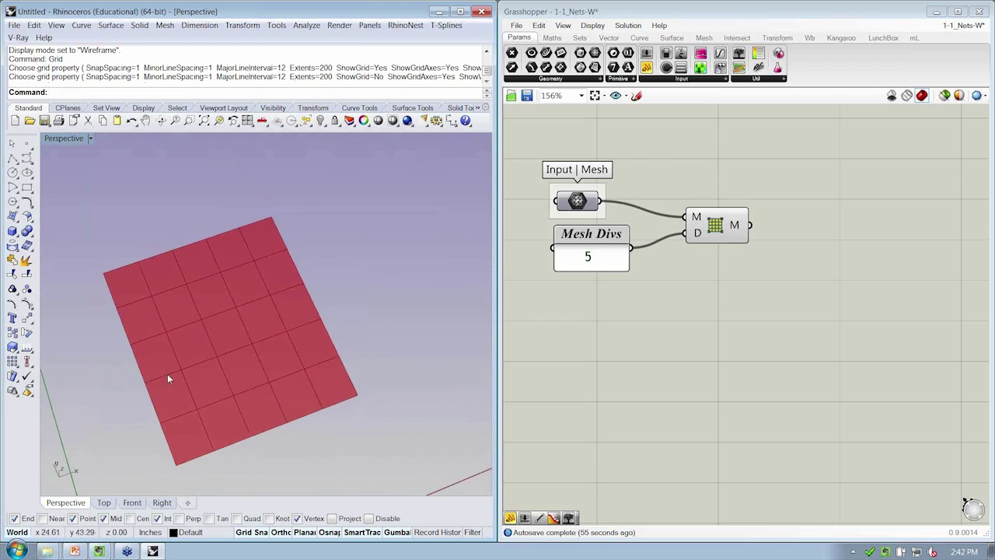
{"action": "double_click", "coordinate": [580, 253]}
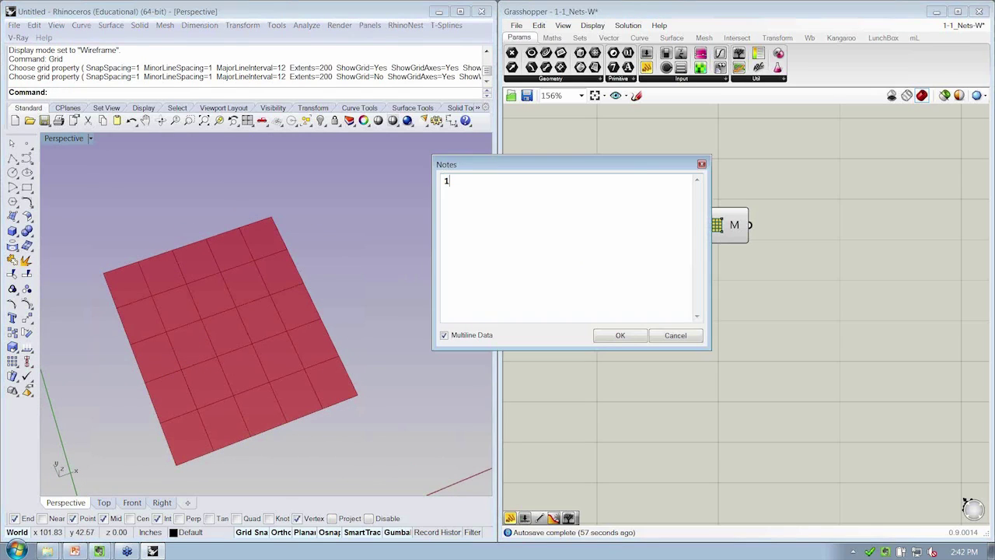
{"action": "key", "text": "ctrl+Return"}
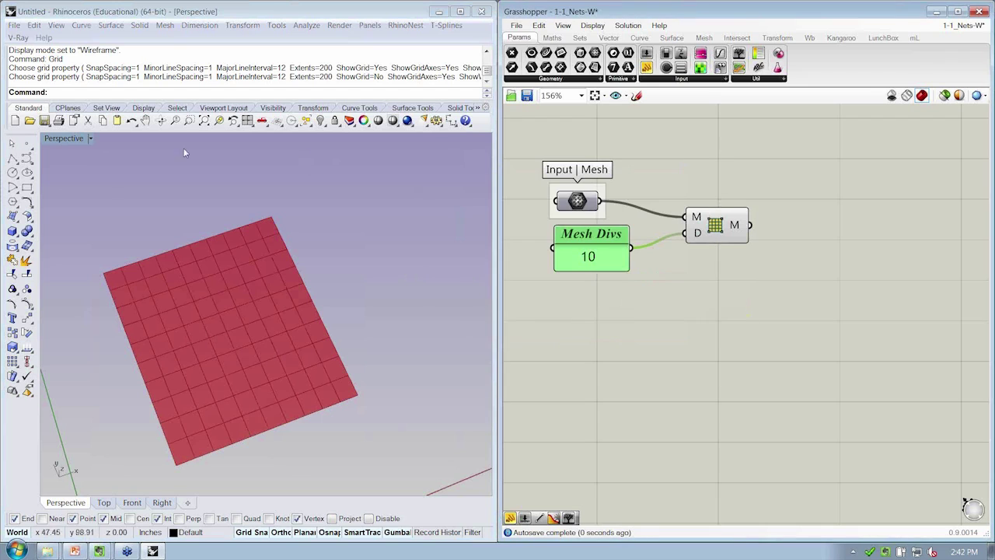
{"action": "right_click_drag", "start_coordinate": [155, 314], "coordinate": [194, 385]}
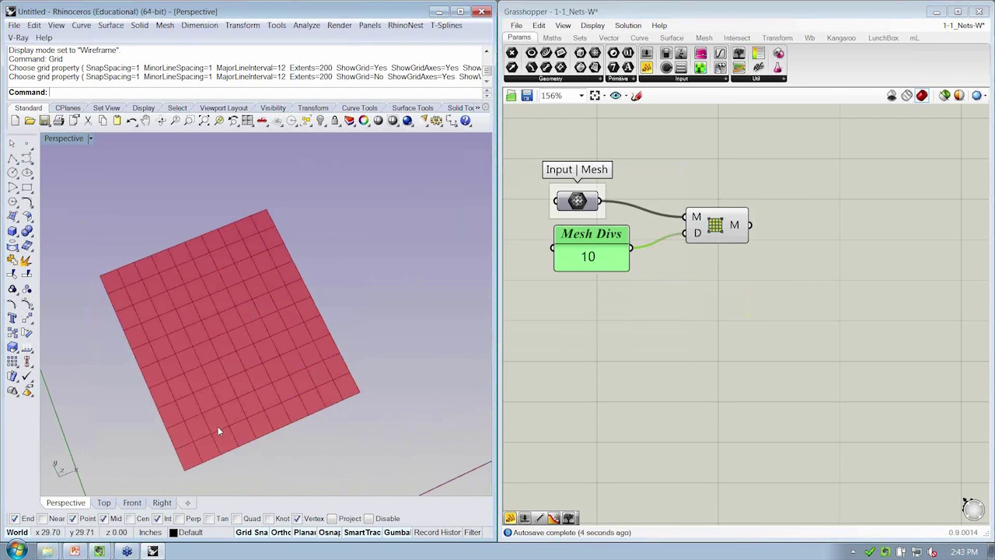
{"action": "right_click_drag", "start_coordinate": [217, 426], "coordinate": [222, 442]}
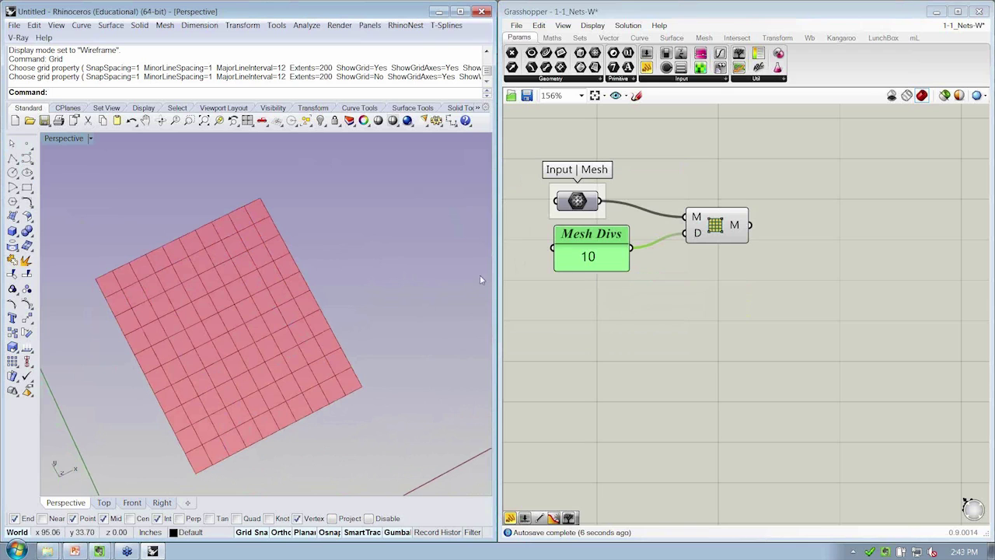
{"action": "right_click_drag", "start_coordinate": [332, 347], "coordinate": [299, 317]}
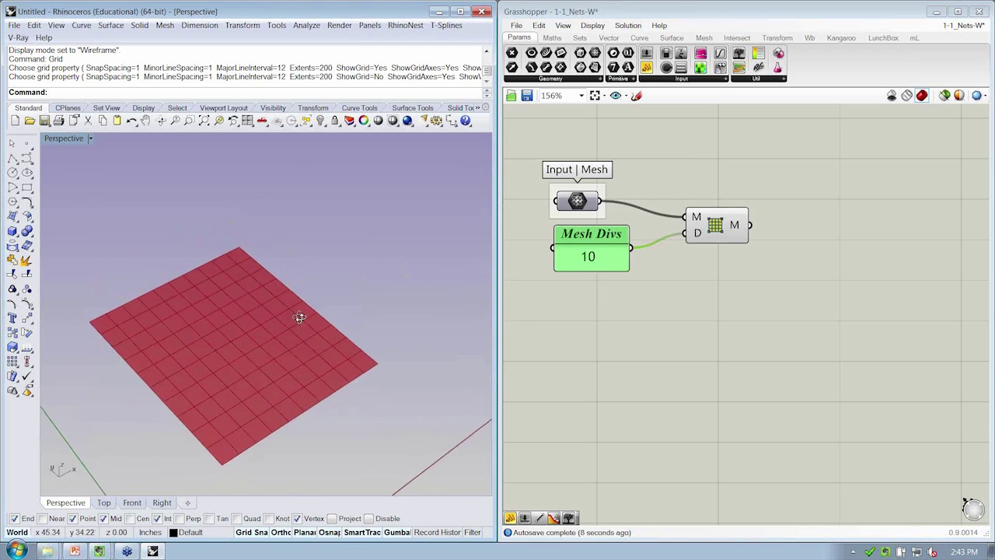
Step: Line up the mesh subdivision component beside the Input Mesh and Mesh Divs parameters it is wired to
{"action": "scroll", "coordinate": [898, 319], "scroll_direction": "down", "scroll_amount": 1}
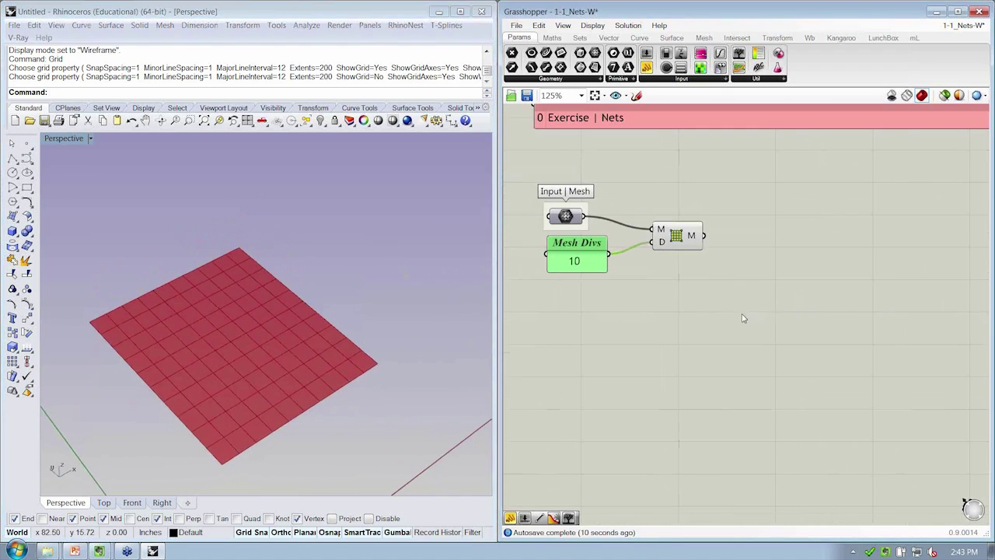
{"action": "left_click_drag", "start_coordinate": [679, 239], "coordinate": [675, 242]}
{"action": "left_click", "coordinate": [716, 325]}
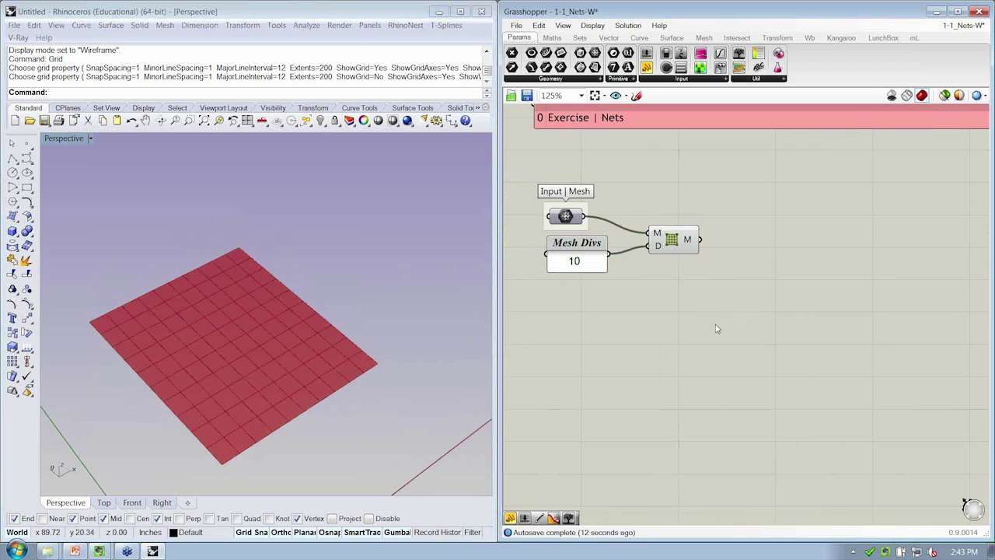
{"action": "right_click_drag", "start_coordinate": [685, 329], "coordinate": [681, 343]}
Step: Examine the subdivided mesh's edges and vertices in Rhino's Perspective viewport and the QuadDivide component's mesh output
{"action": "right_click_drag", "start_coordinate": [372, 411], "coordinate": [355, 422]}
{"action": "scroll", "coordinate": [355, 417], "scroll_direction": "up", "scroll_amount": 3}
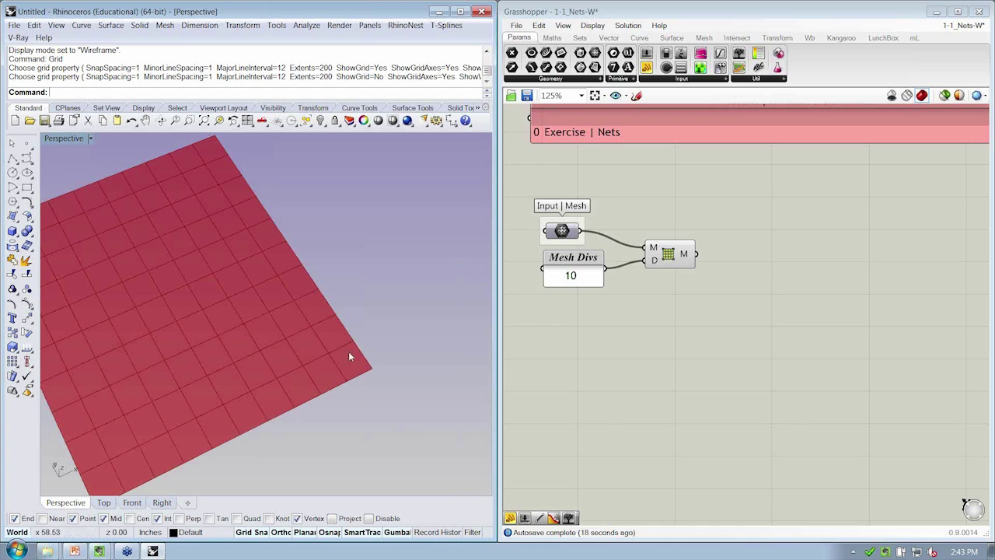
{"action": "right_click_drag", "start_coordinate": [355, 340], "coordinate": [149, 434]}
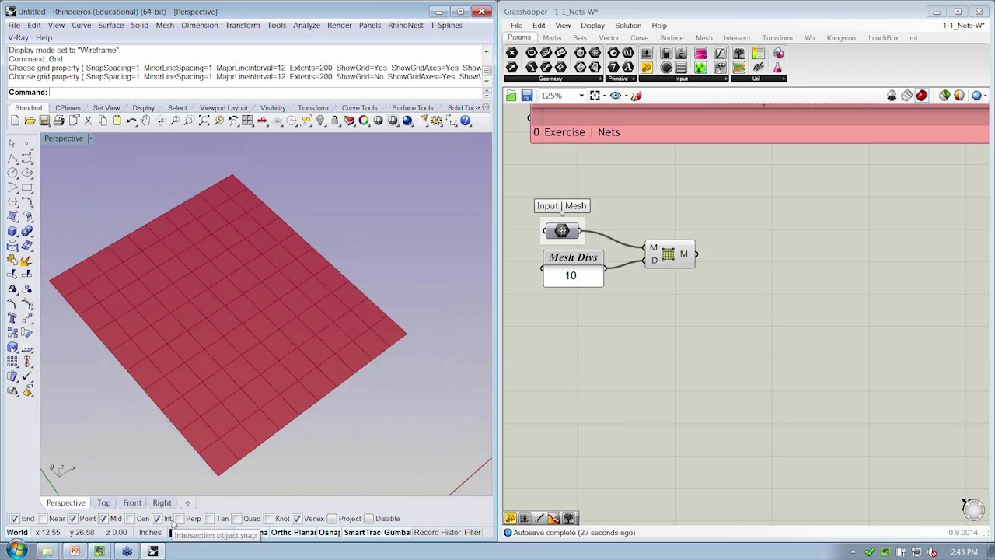
{"action": "right_click_drag", "start_coordinate": [274, 380], "coordinate": [318, 377]}
{"action": "right_click", "coordinate": [309, 384]}
{"action": "right_click", "coordinate": [315, 373]}
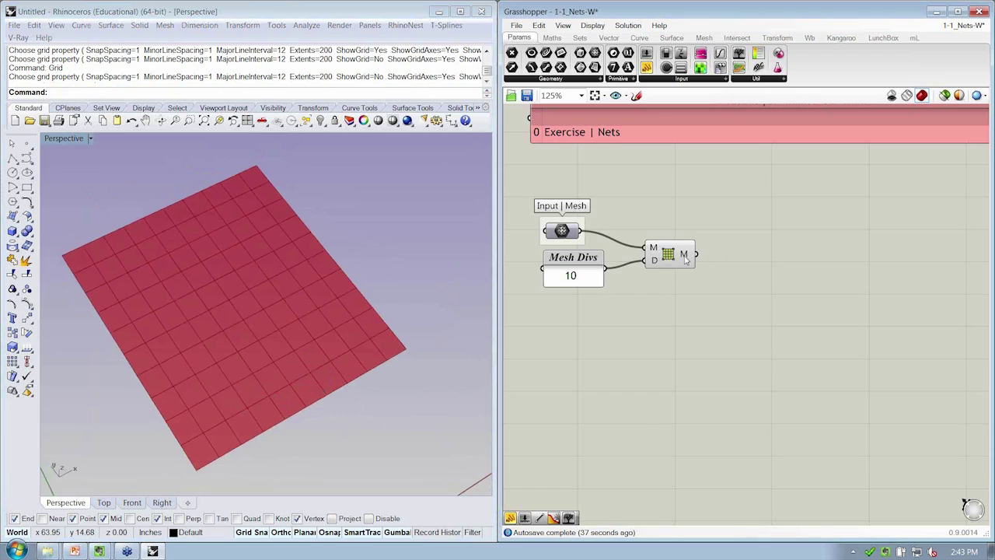
{"action": "mouse_move", "coordinate": [686, 260]}
Step: Add Kangaroo's SpringsFromMesh utility component to the canvas, to the right of the mesh subdivision component
{"action": "right_click_drag", "start_coordinate": [765, 260], "coordinate": [732, 252]}
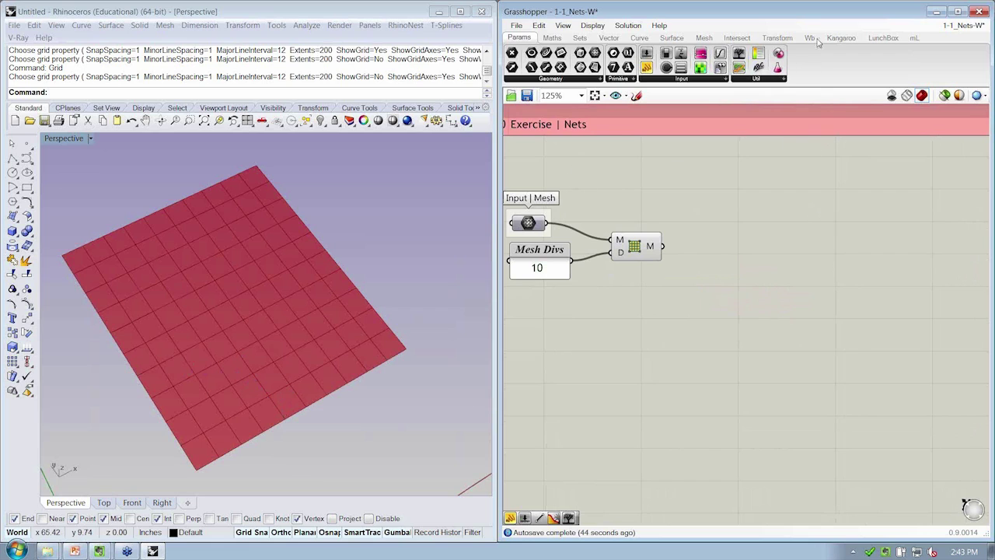
{"action": "right_click_drag", "start_coordinate": [842, 307], "coordinate": [830, 290]}
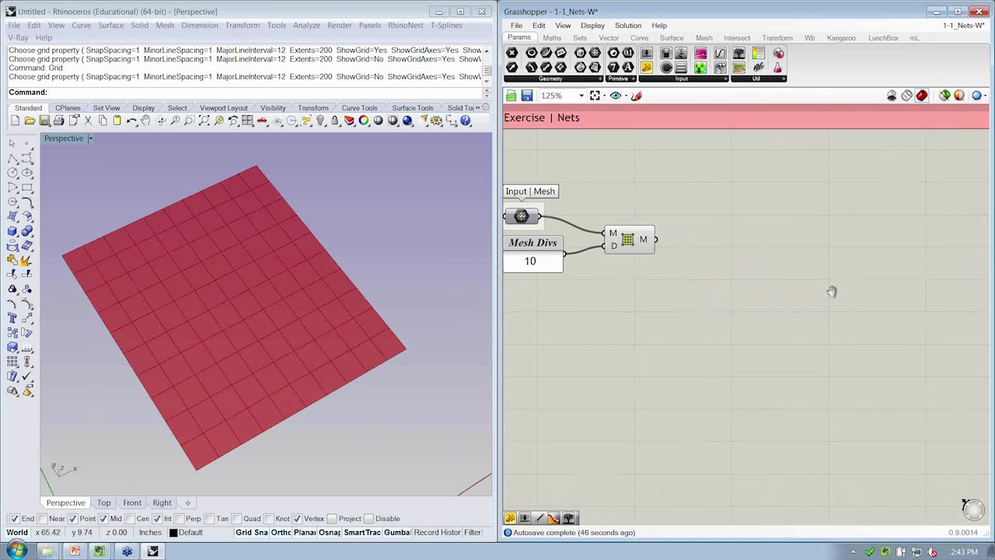
{"action": "left_click", "coordinate": [841, 38]}
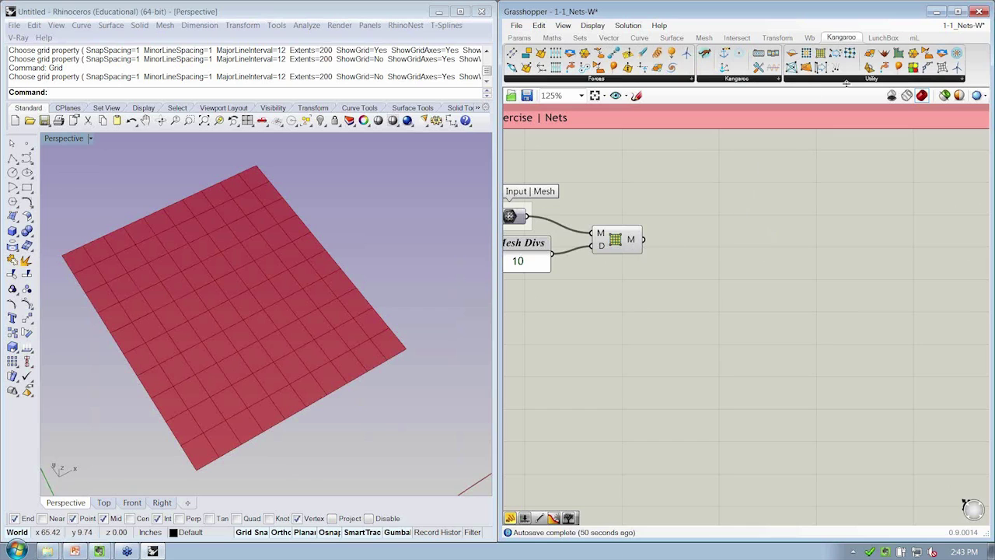
{"action": "left_click", "coordinate": [839, 80]}
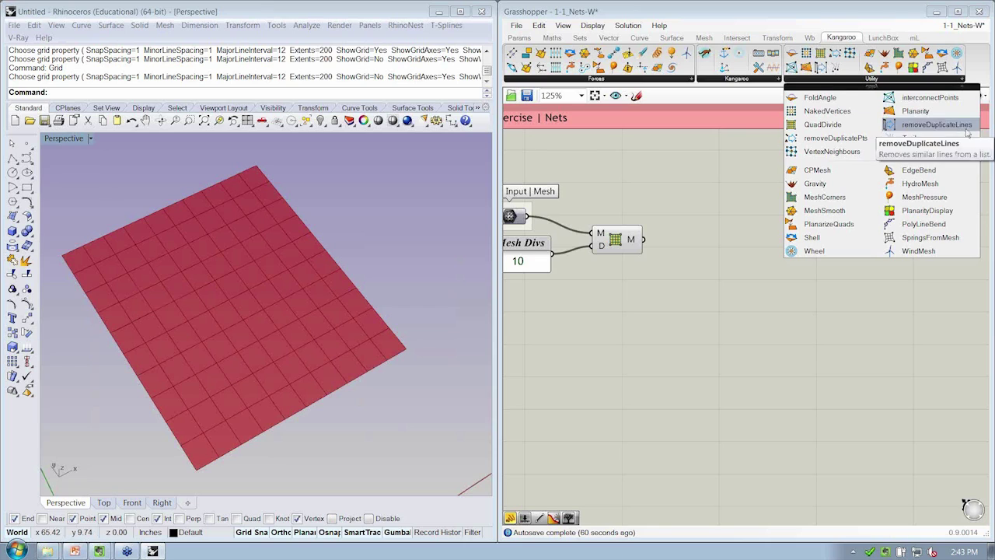
{"action": "left_click", "coordinate": [906, 245]}
{"action": "left_click", "coordinate": [738, 255]}
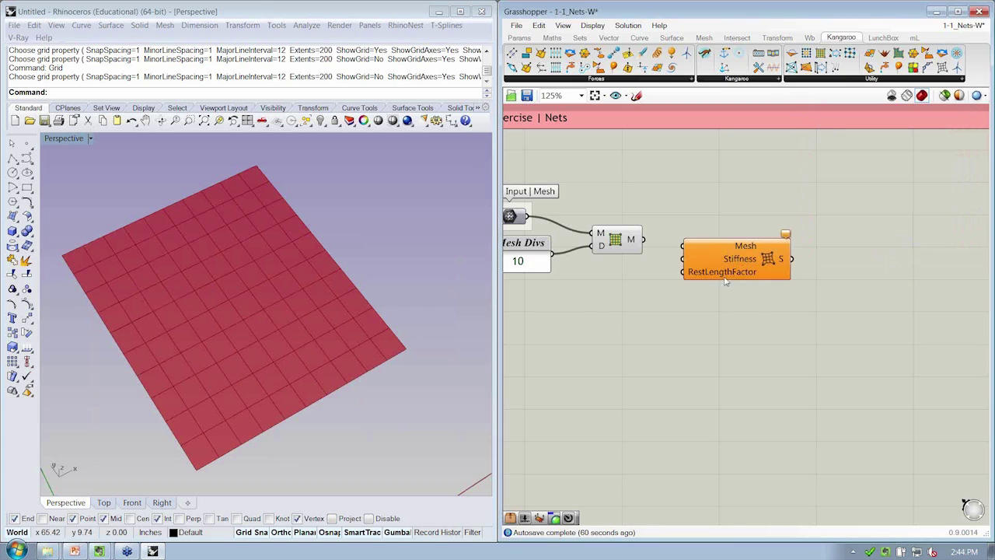
{"action": "right_click_drag", "start_coordinate": [720, 245], "coordinate": [760, 205]}
{"action": "left_click", "coordinate": [781, 234]}
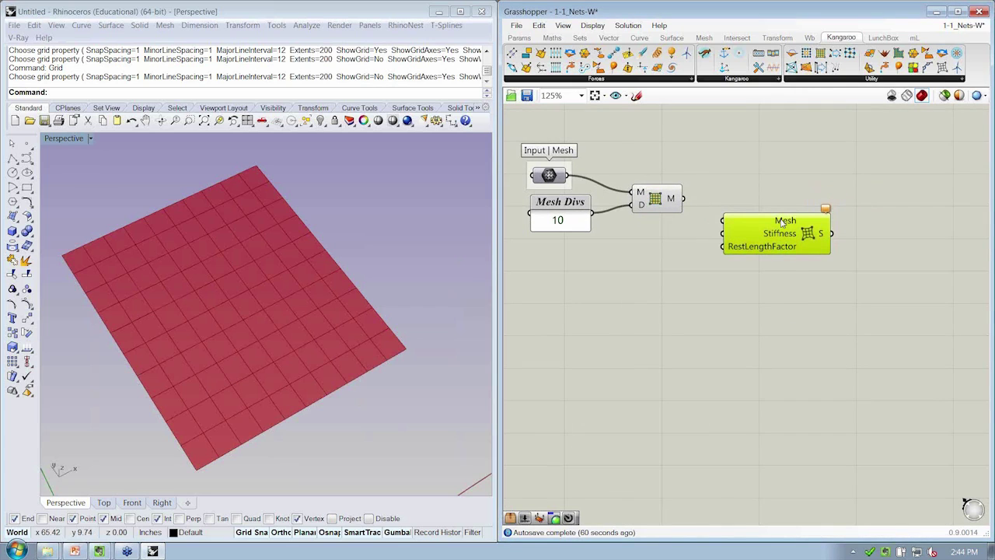
Step: Reposition the SpringsFromMesh component and connect the subdivided mesh output to its Mesh input
{"action": "mouse_move", "coordinate": [782, 237]}
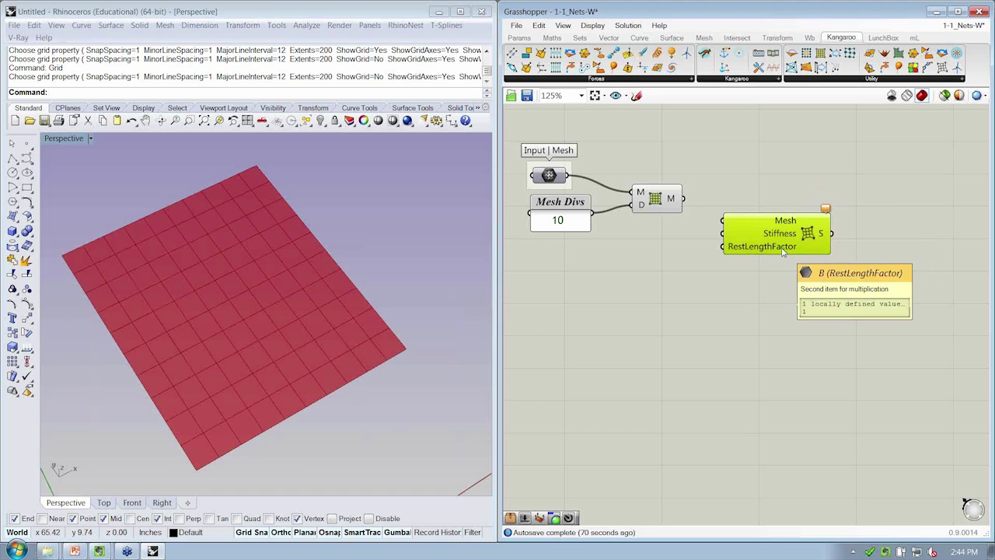
{"action": "left_click_drag", "start_coordinate": [783, 250], "coordinate": [817, 252]}
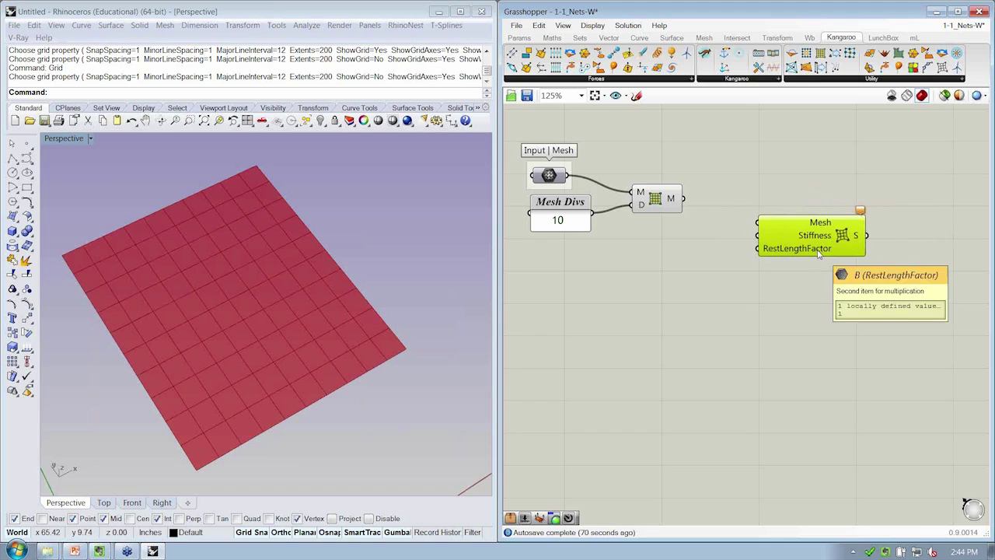
{"action": "mouse_move", "coordinate": [817, 253]}
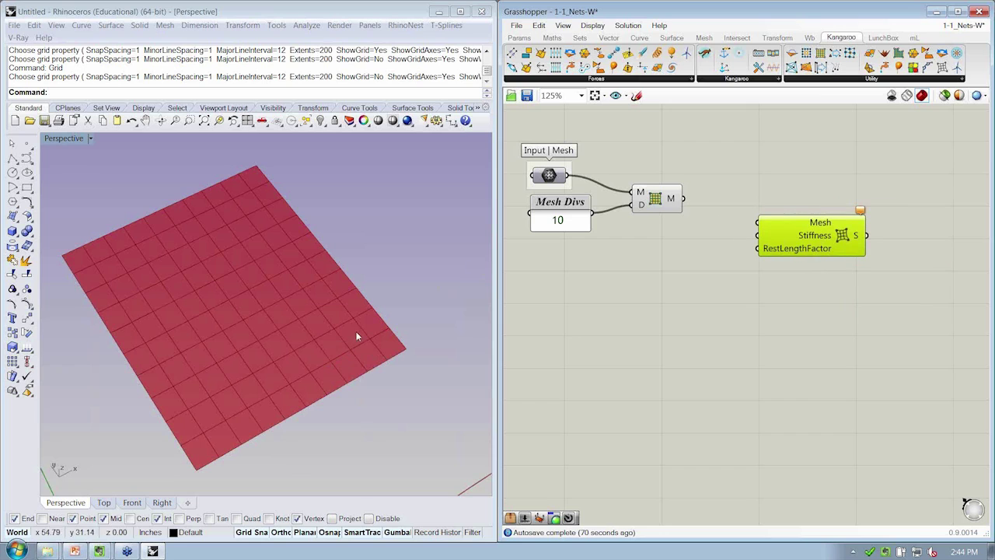
{"action": "right_click_drag", "start_coordinate": [801, 238], "coordinate": [792, 247]}
{"action": "left_click_drag", "start_coordinate": [792, 246], "coordinate": [791, 263]}
{"action": "mouse_move", "coordinate": [674, 208]}
{"action": "left_mouse_down"}
{"action": "mouse_move", "coordinate": [747, 261]}
{"action": "mouse_move", "coordinate": [674, 208]}
{"action": "left_mouse_up"}
{"action": "key", "text": "ctrl+z"}
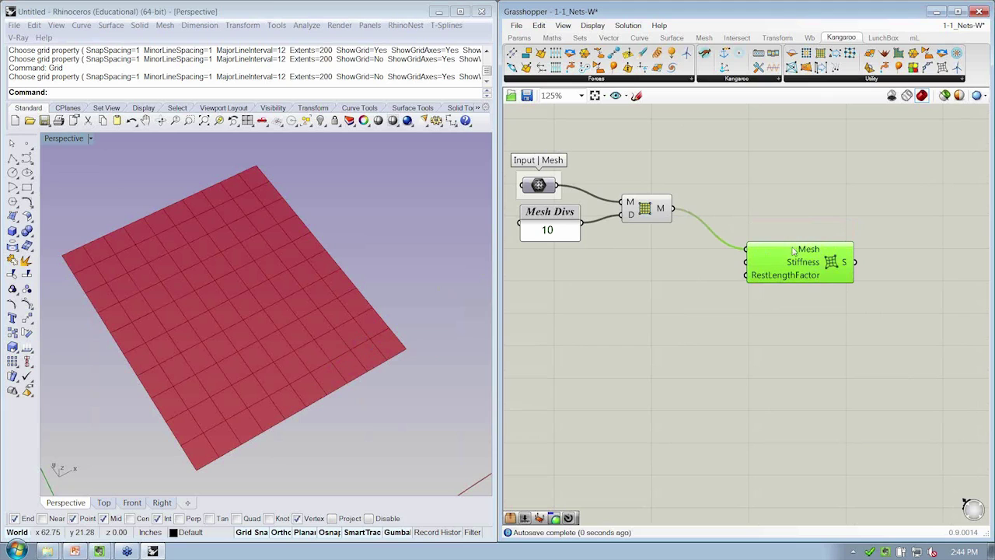
{"action": "left_click_drag", "start_coordinate": [810, 272], "coordinate": [805, 260]}
{"action": "left_click", "coordinate": [797, 274]}
Step: Create a number slider ranging from .05 to 2.5 with a value of 1.0, below the subdivision component
{"action": "right_click_drag", "start_coordinate": [797, 274], "coordinate": [821, 259]}
{"action": "mouse_move", "coordinate": [821, 248]}
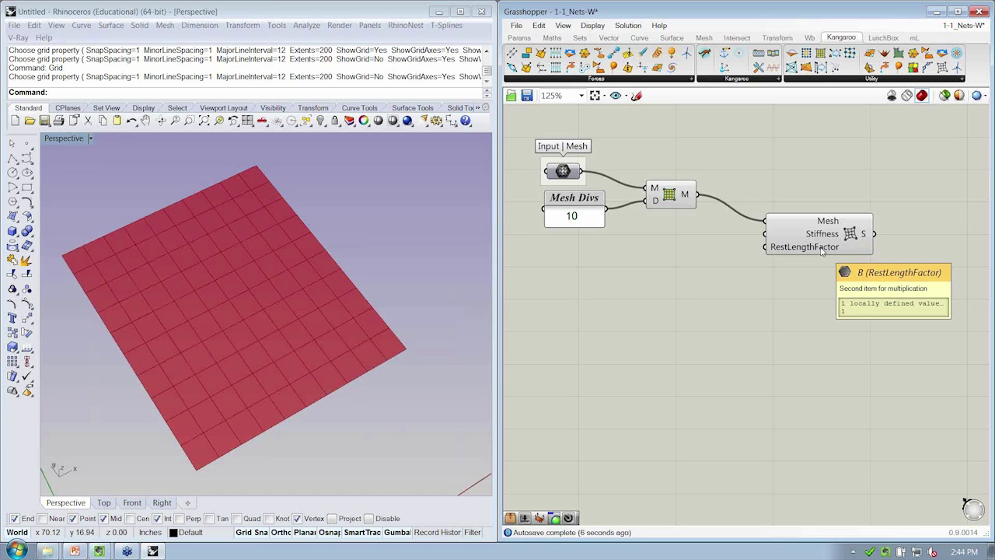
{"action": "double_click", "coordinate": [659, 272]}
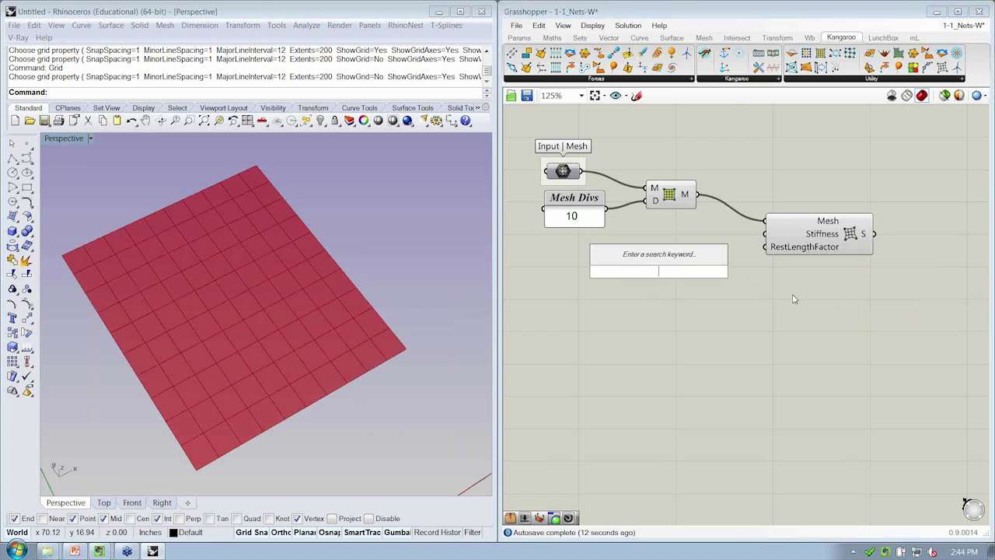
{"action": "type", "text": ".05<"}
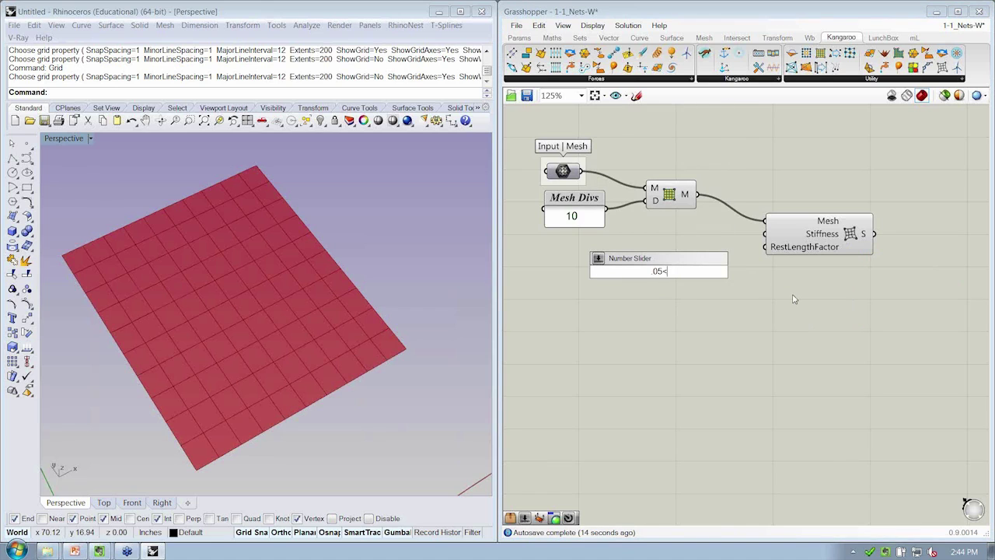
{"action": "type", "text": "1.0<2.5"}
{"action": "key", "text": "Return"}
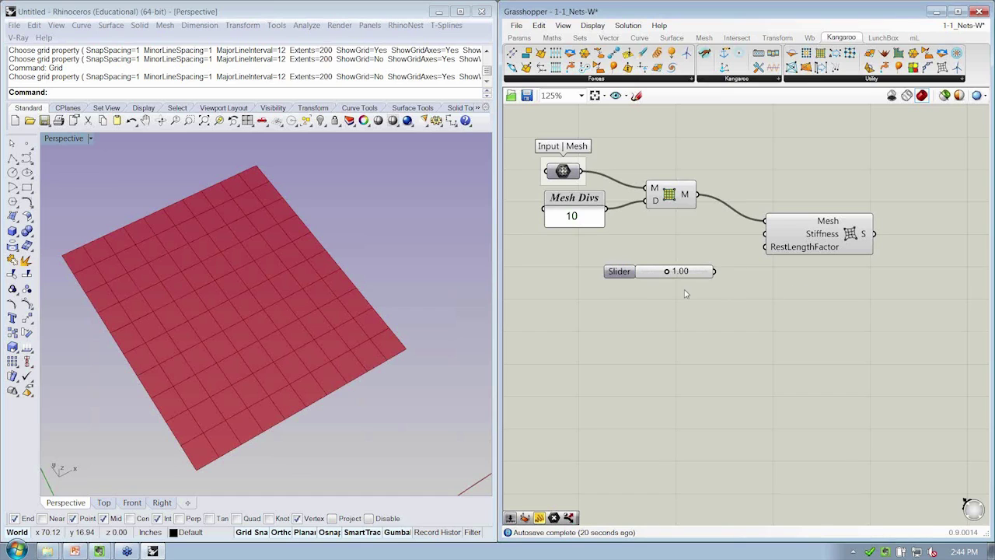
Step: Set the slider to 0.98 and connect it to the RestLengthFactor input of SpringsFromMesh
{"action": "left_click_drag", "start_coordinate": [667, 274], "coordinate": [698, 288]}
{"action": "left_click", "coordinate": [389, 146]}
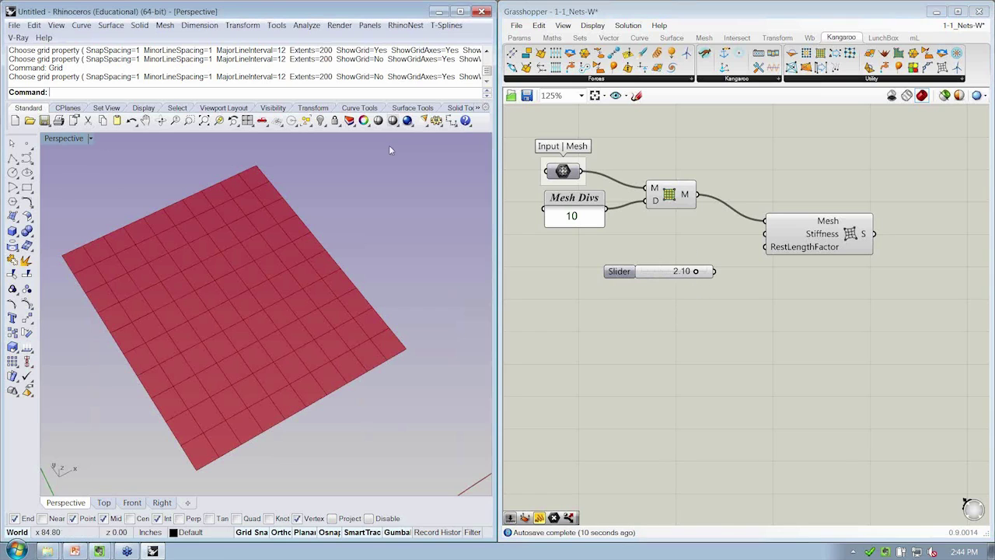
{"action": "mouse_move", "coordinate": [697, 272]}
{"action": "left_mouse_down"}
{"action": "mouse_move", "coordinate": [669, 279]}
{"action": "mouse_move", "coordinate": [691, 272]}
{"action": "left_mouse_up"}
{"action": "left_click_drag", "start_coordinate": [818, 251], "coordinate": [796, 240]}
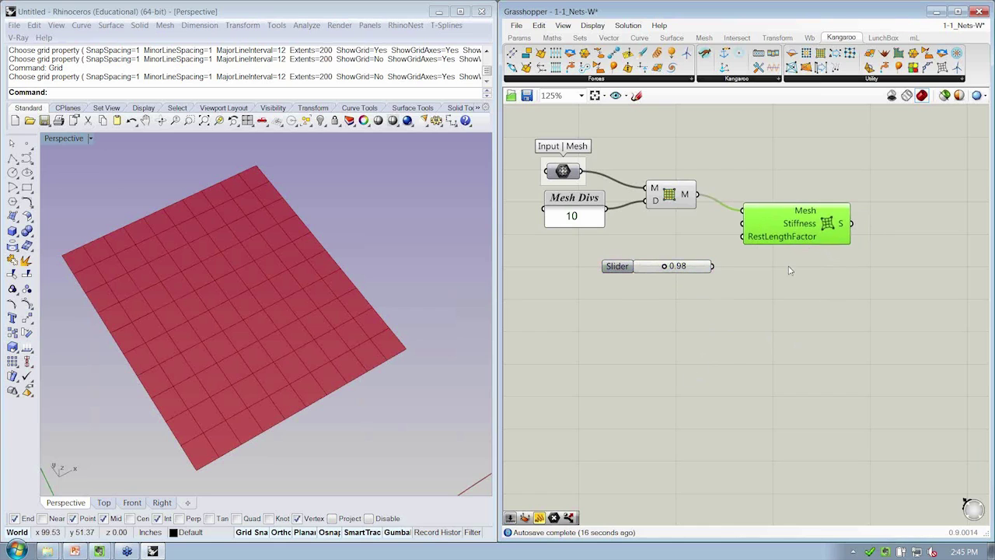
{"action": "left_click", "coordinate": [790, 270]}
{"action": "left_click_drag", "start_coordinate": [714, 267], "coordinate": [743, 240]}
{"action": "right_click_drag", "start_coordinate": [774, 253], "coordinate": [727, 267]}
Step: Add a panel beside SpringsFromMesh and feed it the springs output to read the generated springs
{"action": "left_click", "coordinate": [519, 38]}
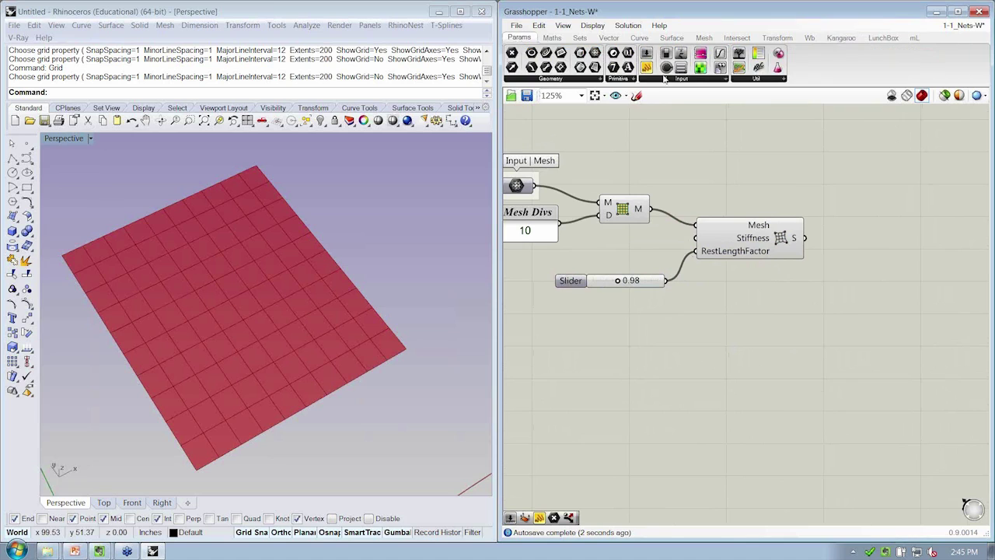
{"action": "left_click_drag", "start_coordinate": [647, 69], "coordinate": [907, 201]}
{"action": "left_click_drag", "start_coordinate": [806, 238], "coordinate": [900, 379]}
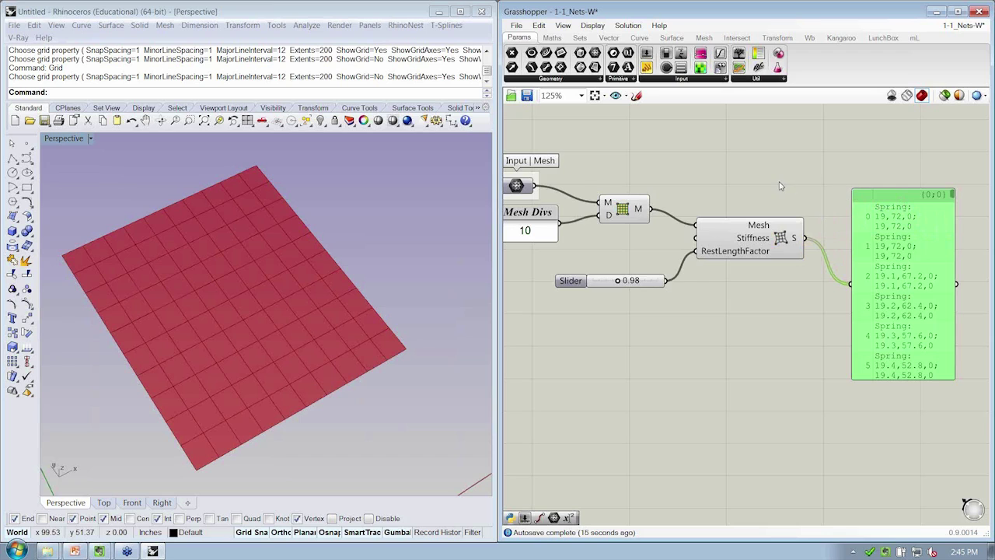
Step: Delete the panel attached to the springs output of SpringsFromMesh
{"action": "scroll", "coordinate": [780, 187], "scroll_direction": "down", "scroll_amount": 2}
{"action": "scroll", "coordinate": [735, 196], "scroll_direction": "up", "scroll_amount": 1}
{"action": "left_click", "coordinate": [751, 188]}
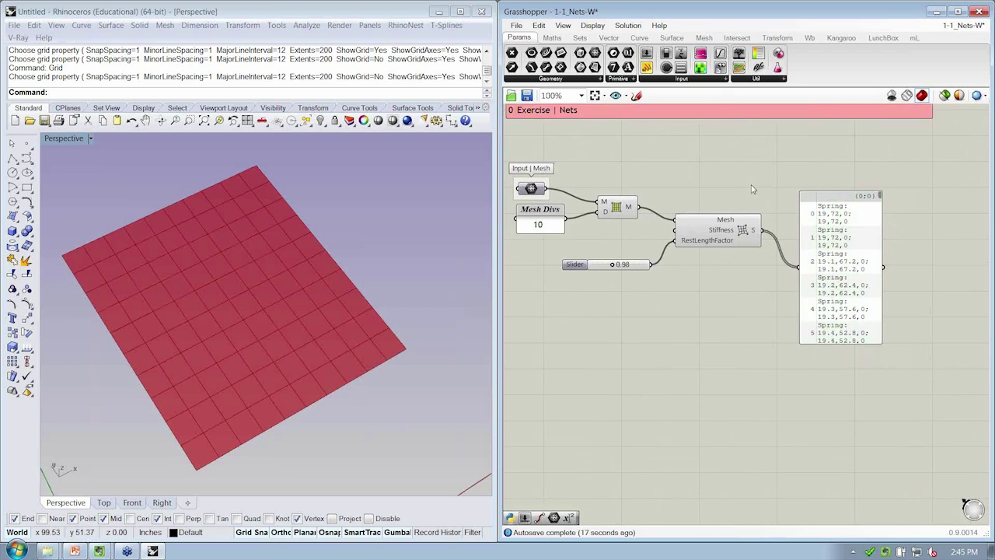
{"action": "left_click", "coordinate": [847, 215]}
{"action": "key", "text": "Delete"}
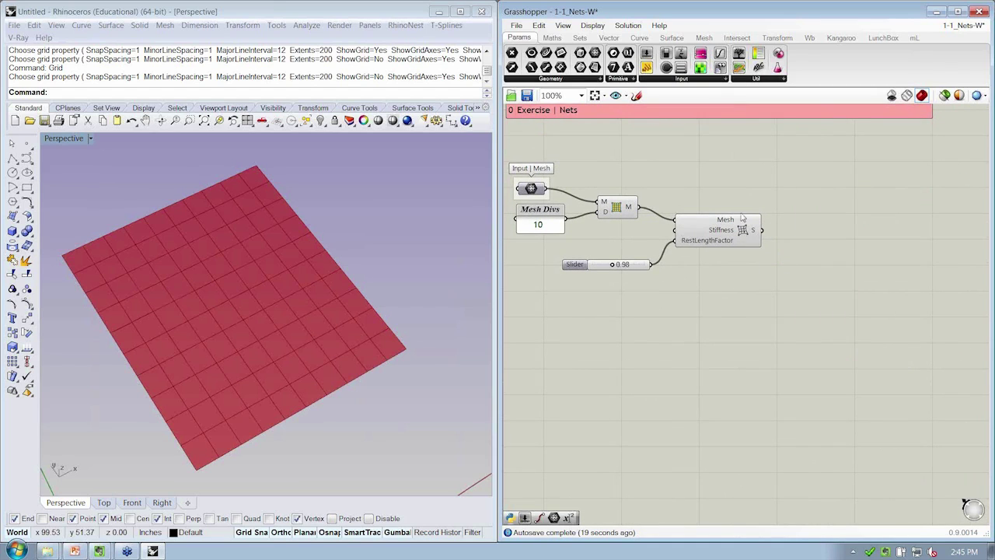
Step: Add the KangarooPhysics engine component to the canvas, to the right of SpringsFromMesh
{"action": "right_click_drag", "start_coordinate": [743, 216], "coordinate": [767, 220]}
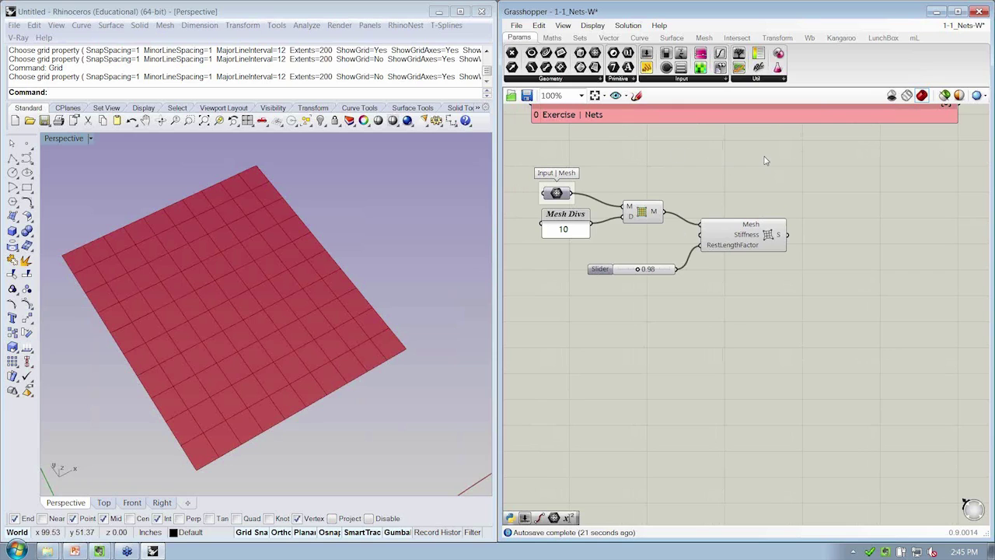
{"action": "left_click", "coordinate": [847, 40]}
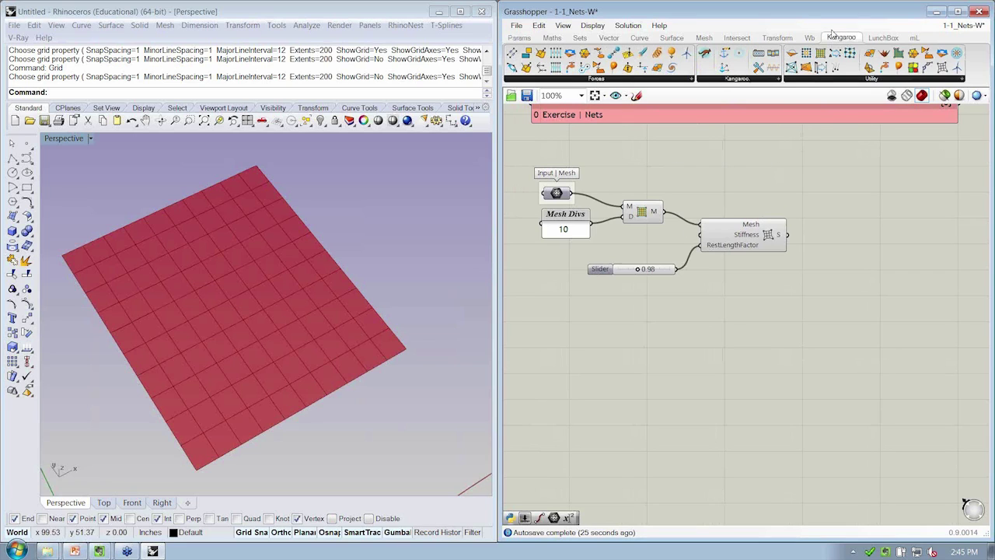
{"action": "left_click", "coordinate": [774, 79]}
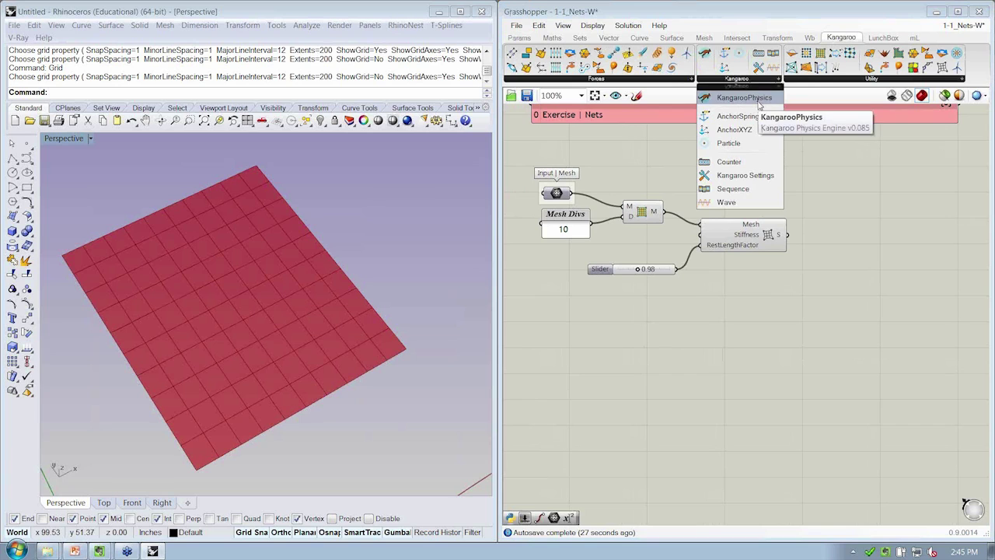
{"action": "left_click", "coordinate": [758, 102]}
{"action": "left_click", "coordinate": [908, 264]}
{"action": "left_click_drag", "start_coordinate": [908, 264], "coordinate": [894, 282]}
{"action": "right_click_drag", "start_coordinate": [882, 177], "coordinate": [874, 178]}
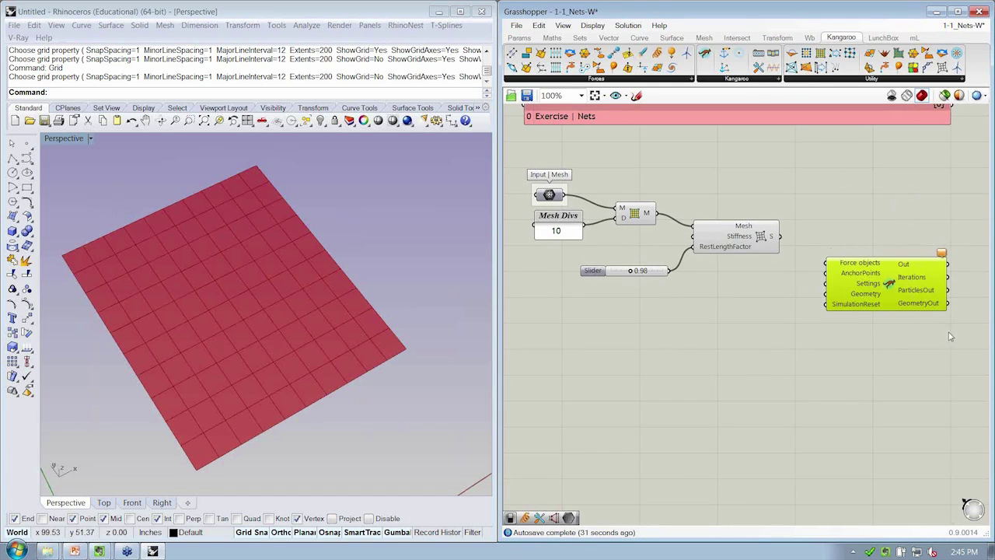
{"action": "left_click_drag", "start_coordinate": [978, 214], "coordinate": [790, 379]}
{"action": "left_click", "coordinate": [886, 219]}
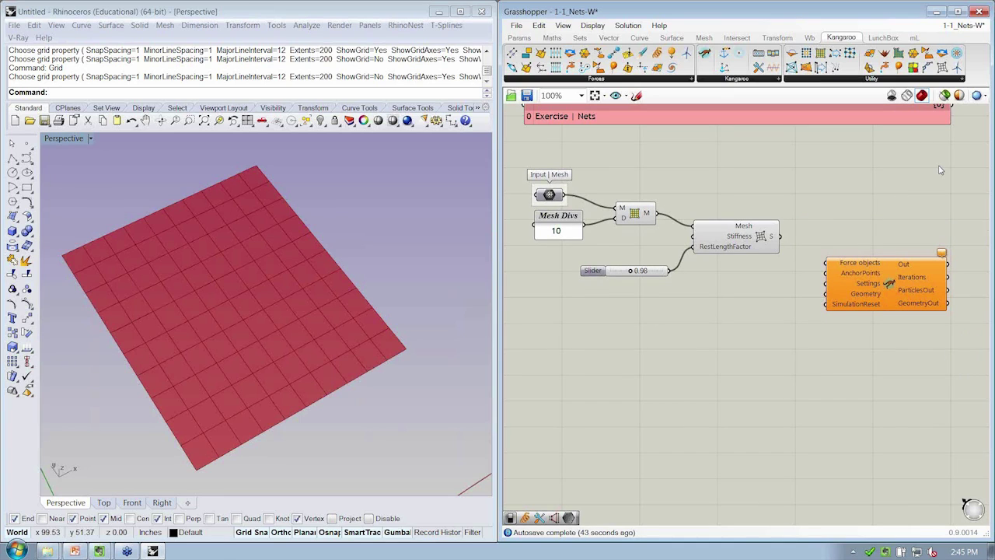
Step: Reposition the KangarooPhysics component and connect the SpringsFromMesh output to its Force objects input
{"action": "mouse_move", "coordinate": [874, 277]}
{"action": "right_click_drag", "start_coordinate": [884, 209], "coordinate": [863, 213]}
{"action": "left_click", "coordinate": [885, 271]}
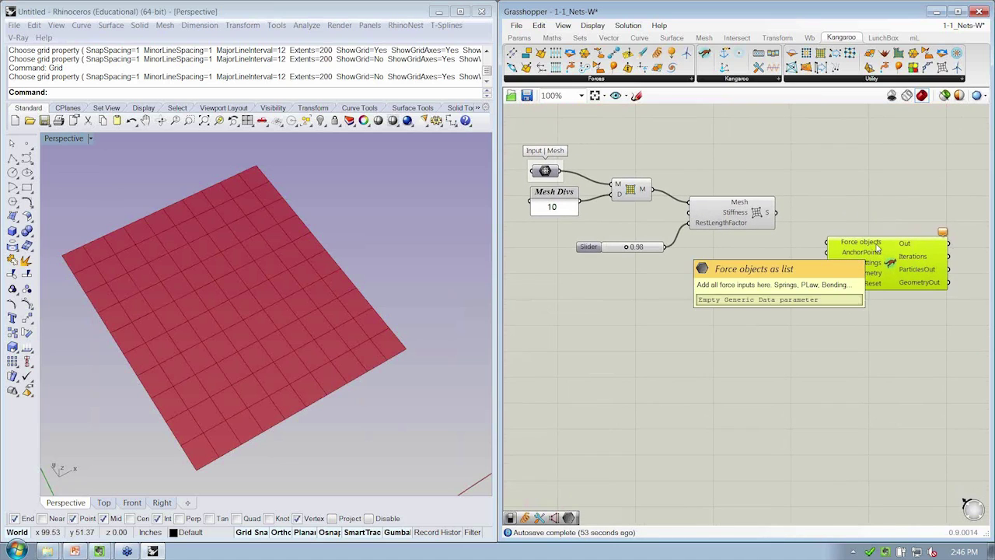
{"action": "mouse_move", "coordinate": [759, 215]}
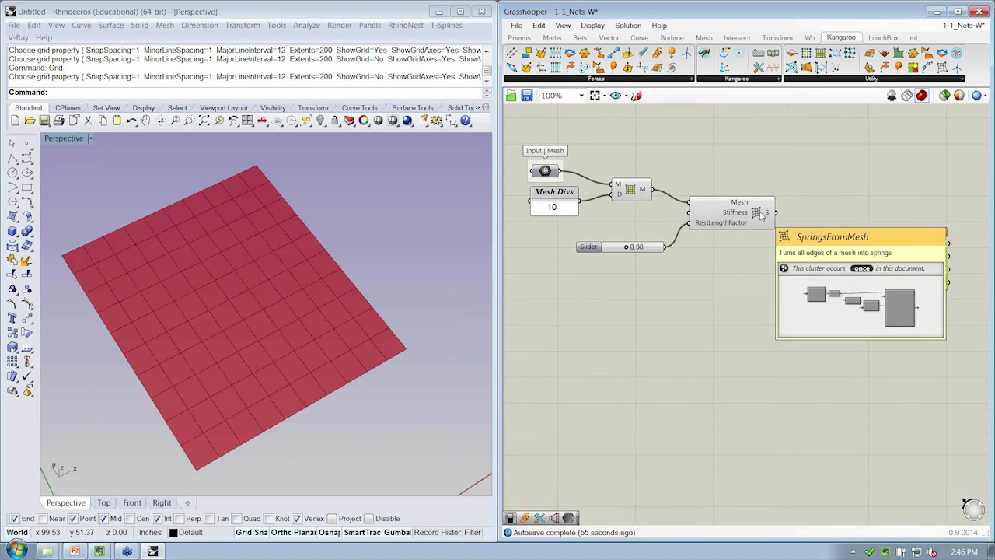
{"action": "left_click_drag", "start_coordinate": [775, 212], "coordinate": [831, 254]}
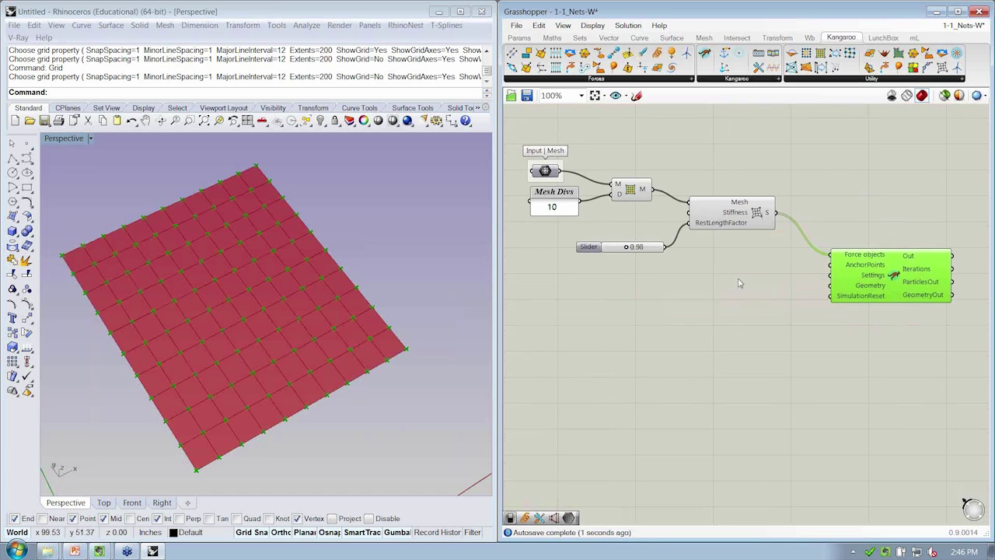
Step: Turn off the viewport preview of the KangarooPhysics component
{"action": "right_click_drag", "start_coordinate": [249, 377], "coordinate": [337, 260]}
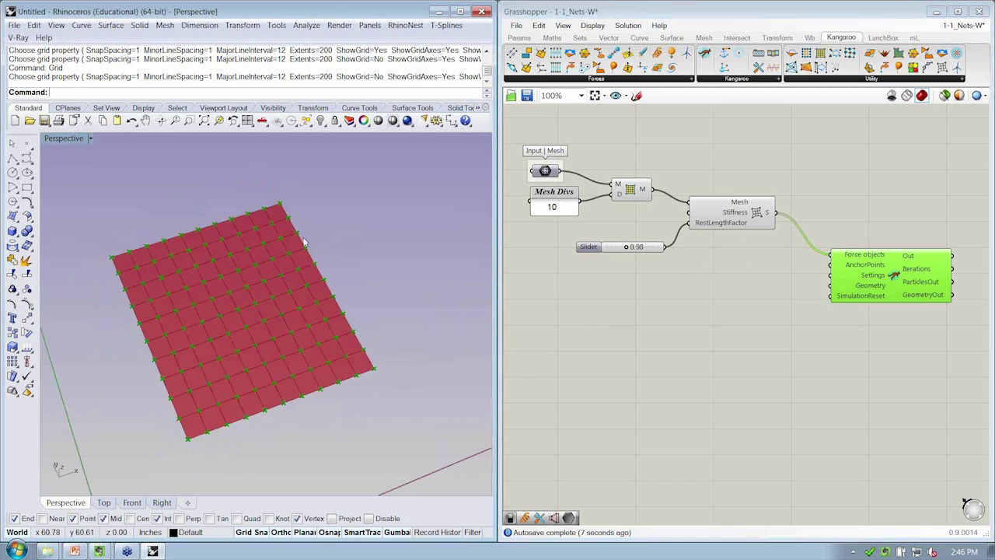
{"action": "right_click", "coordinate": [896, 277]}
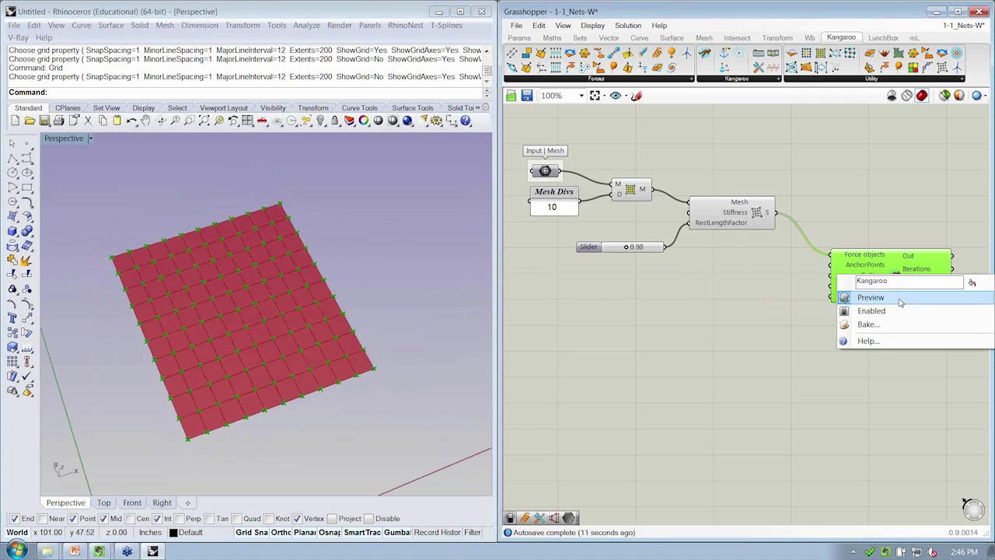
{"action": "left_click", "coordinate": [899, 304]}
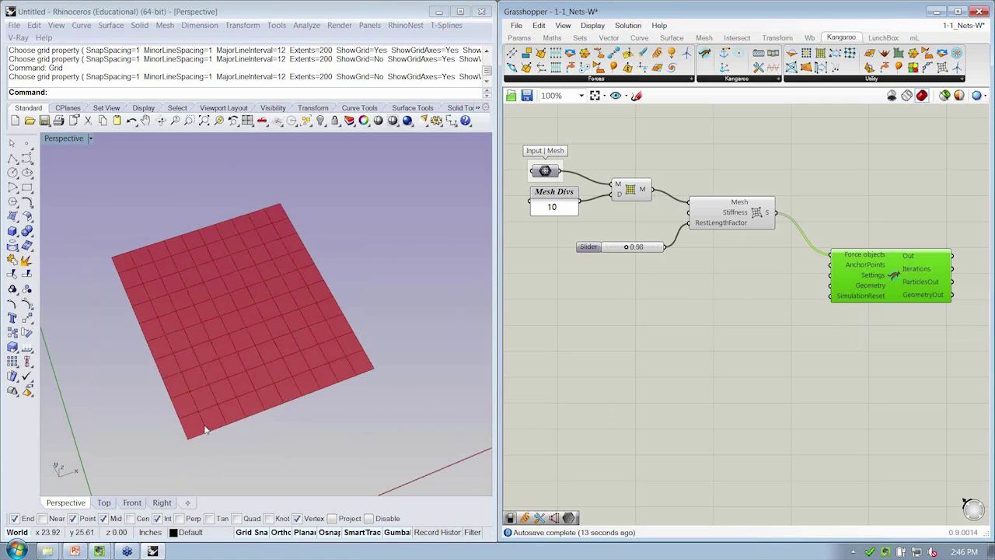
Step: Place point objects on the four corner vertices of the mesh in Rhino
{"action": "right_click", "coordinate": [26, 145]}
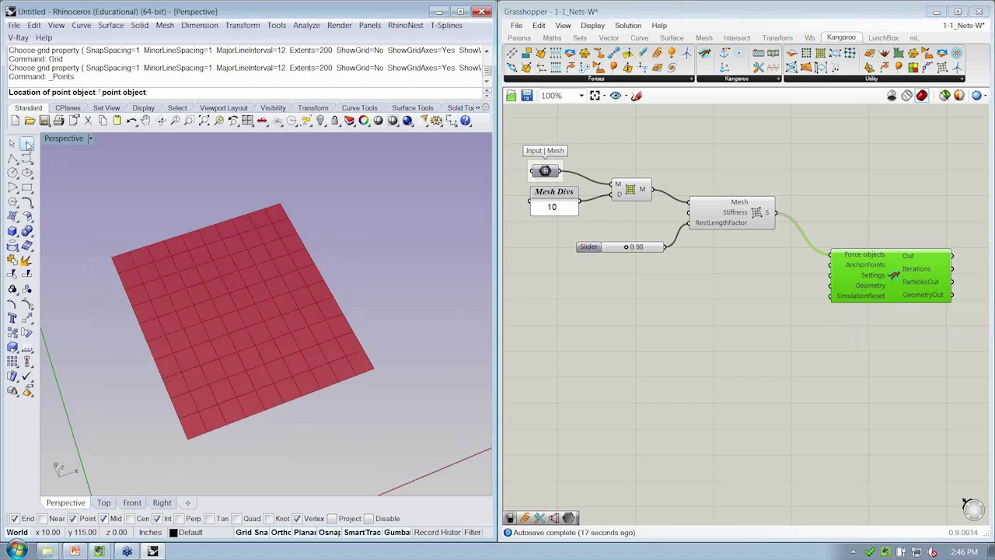
{"action": "left_click", "coordinate": [111, 258]}
{"action": "left_click", "coordinate": [280, 204]}
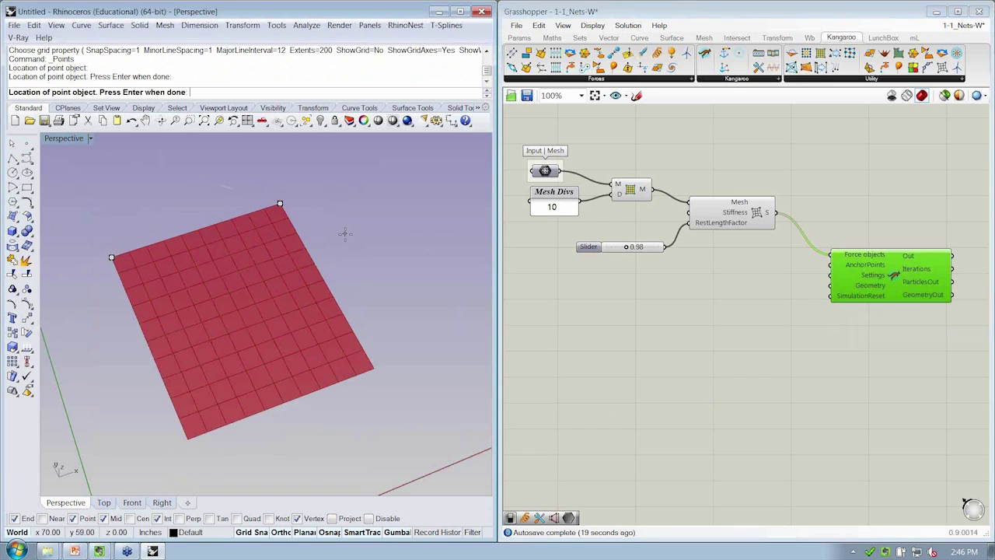
{"action": "left_click", "coordinate": [371, 368]}
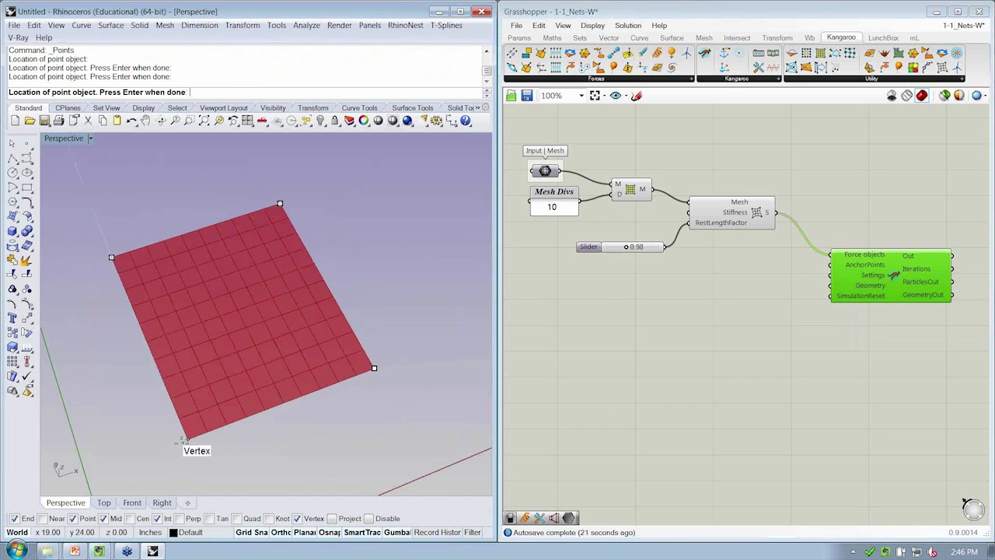
{"action": "left_click", "coordinate": [188, 438]}
{"action": "key", "text": "Return"}
{"action": "left_click_drag", "start_coordinate": [102, 233], "coordinate": [163, 308]}
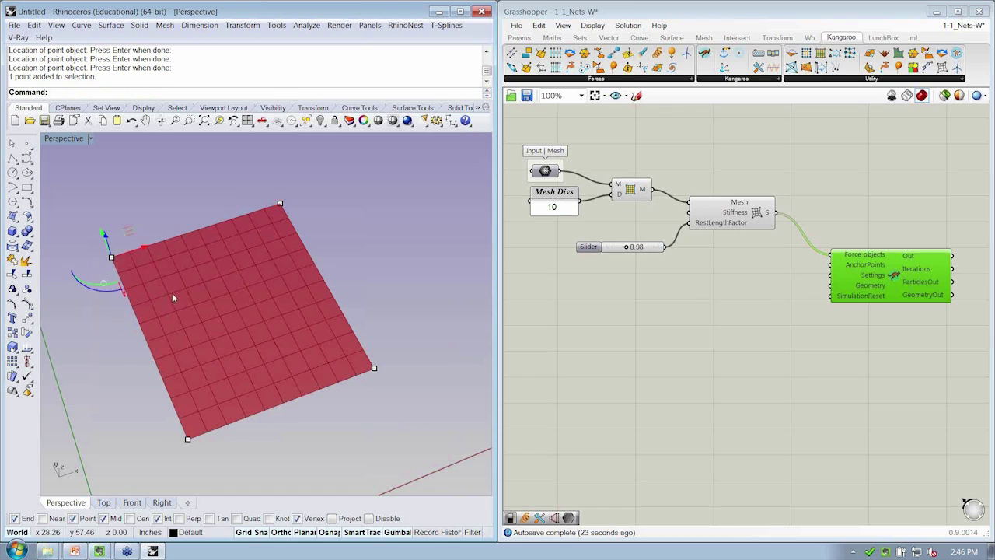
{"action": "left_click", "coordinate": [212, 200]}
{"action": "left_click_drag", "start_coordinate": [99, 239], "coordinate": [120, 289]}
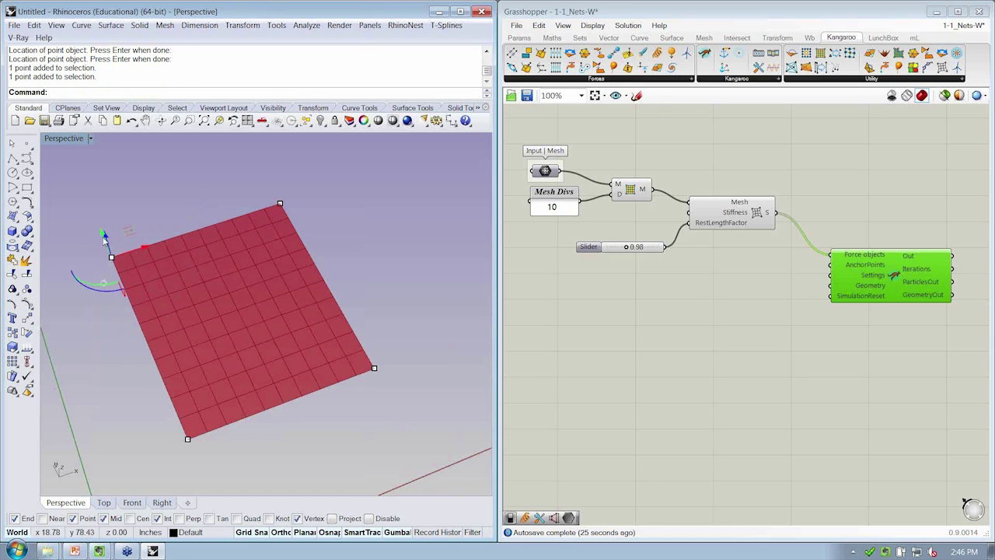
{"action": "right_click_drag", "start_coordinate": [93, 238], "coordinate": [116, 264]}
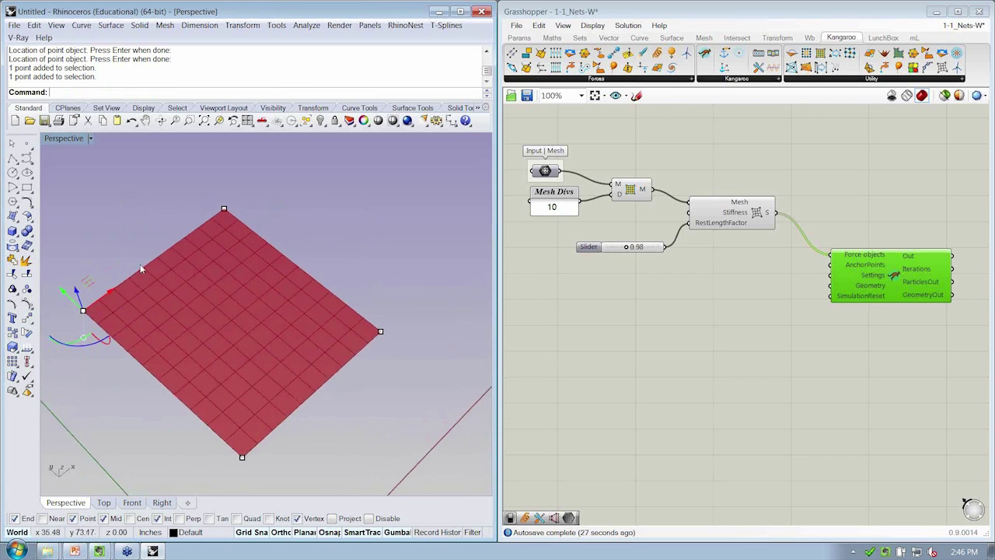
{"action": "right_click_drag", "start_coordinate": [318, 330], "coordinate": [211, 338]}
Step: Add a Point parameter to the Grasshopper canvas, below the RestLengthFactor slider
{"action": "right_click_drag", "start_coordinate": [678, 239], "coordinate": [671, 240]}
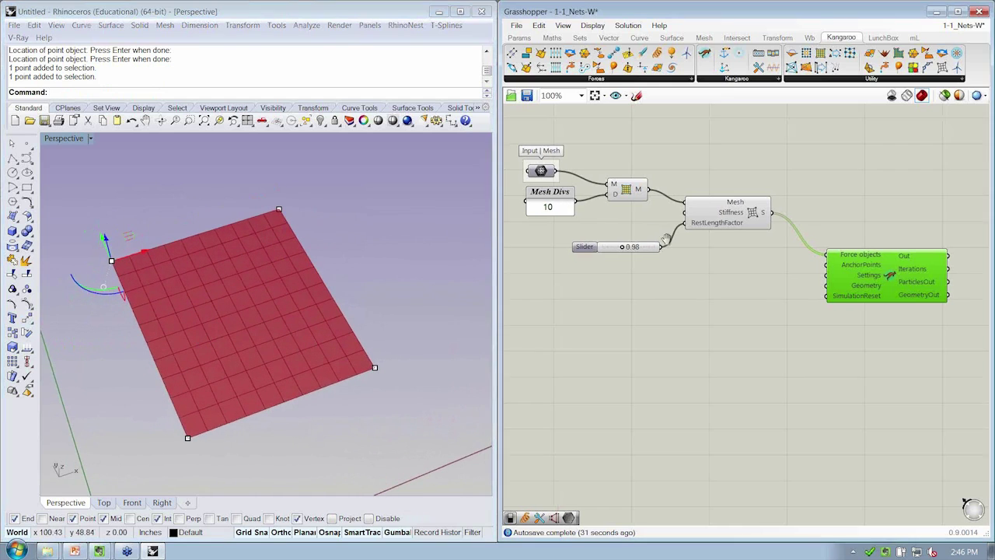
{"action": "left_click", "coordinate": [712, 278]}
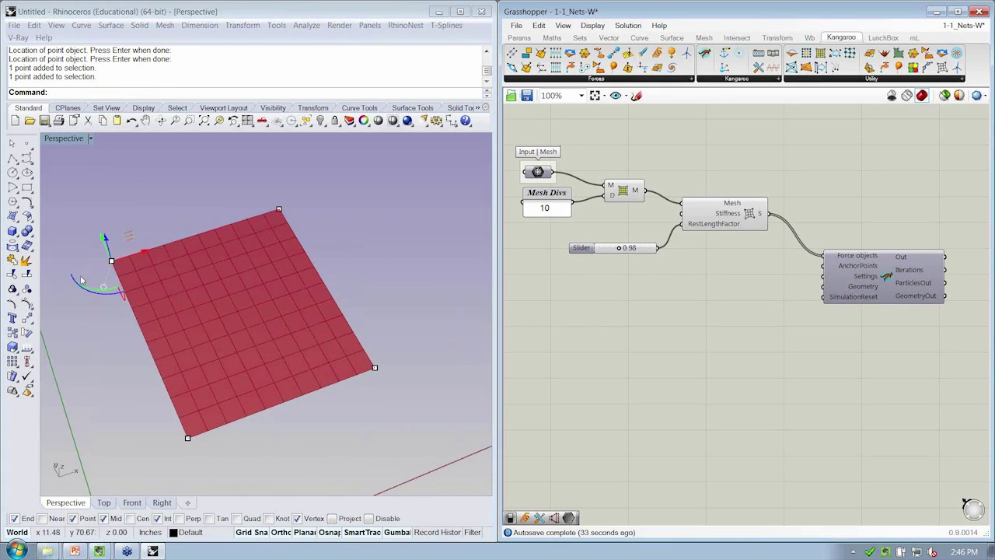
{"action": "right_click_drag", "start_coordinate": [645, 385], "coordinate": [653, 384]}
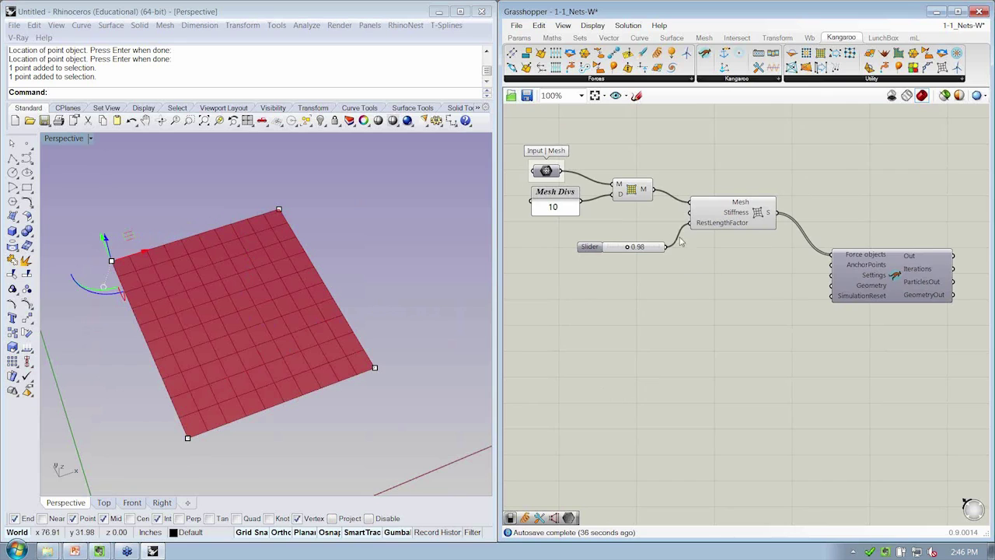
{"action": "left_click", "coordinate": [520, 38]}
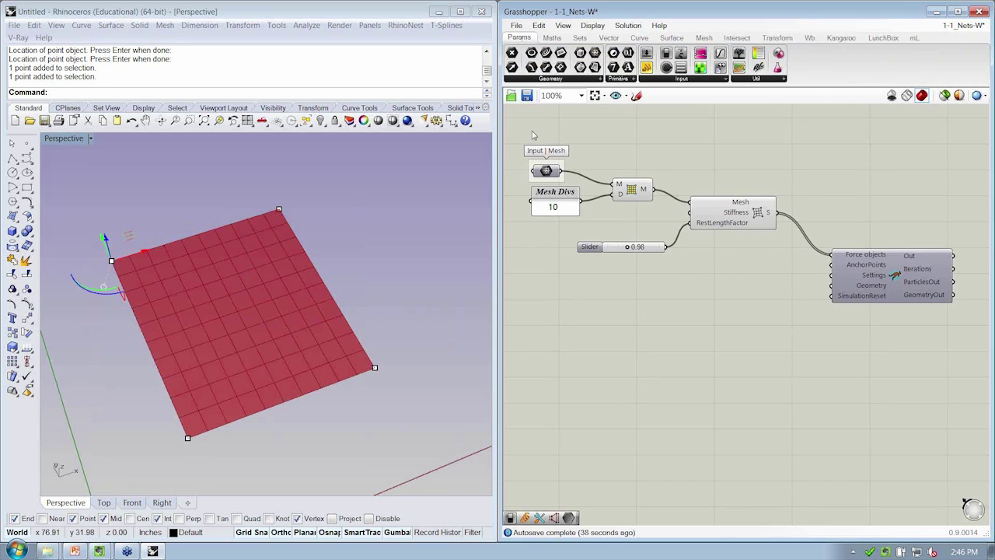
{"action": "left_click", "coordinate": [565, 81]}
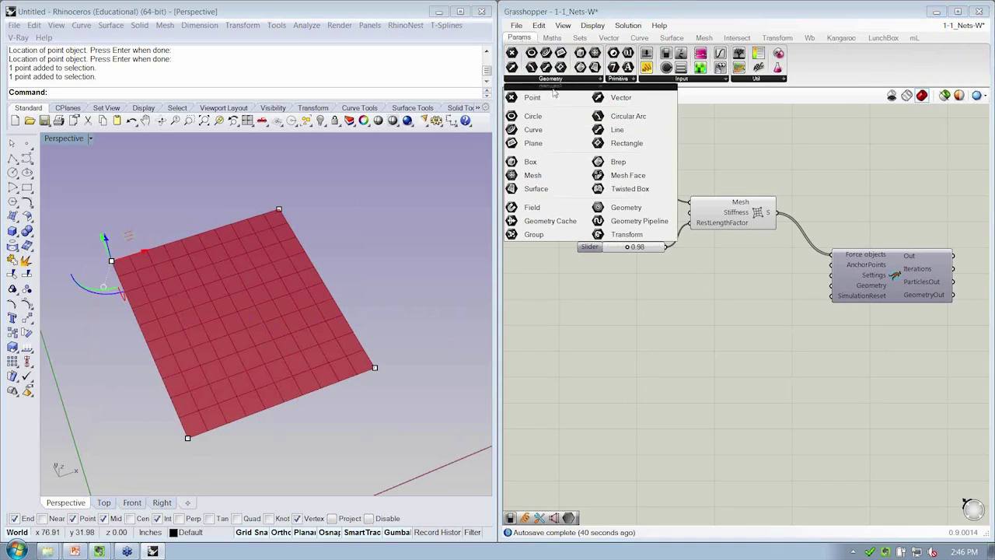
{"action": "left_click_drag", "start_coordinate": [554, 95], "coordinate": [561, 304]}
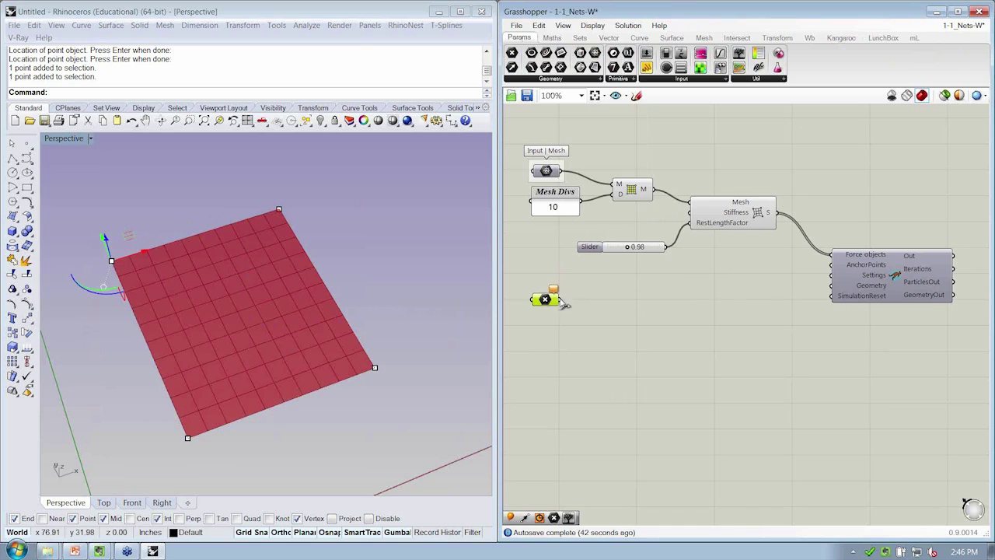
Step: Group the Point parameter and label the group "Input | Anchors"
{"action": "right_click", "coordinate": [560, 307]}
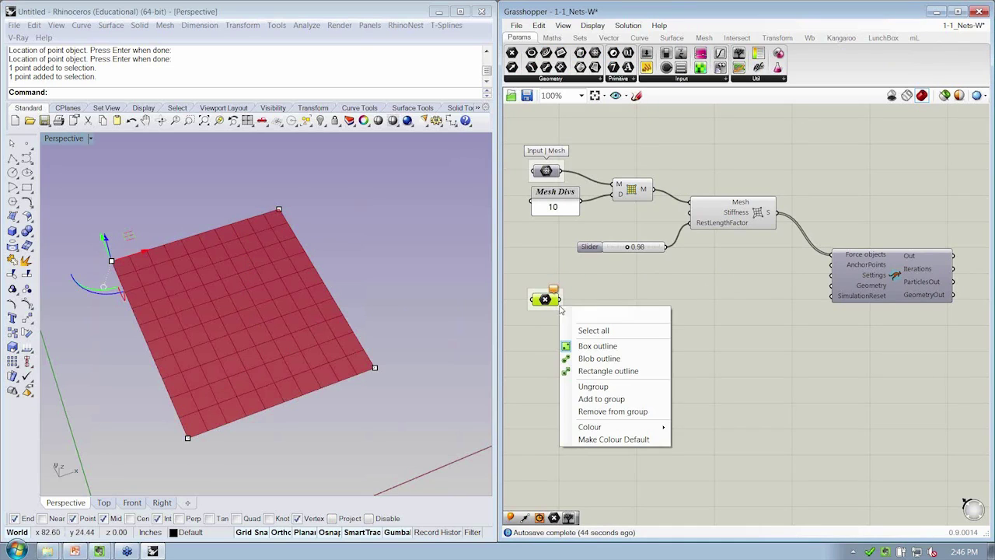
{"action": "type", "text": "Input"}
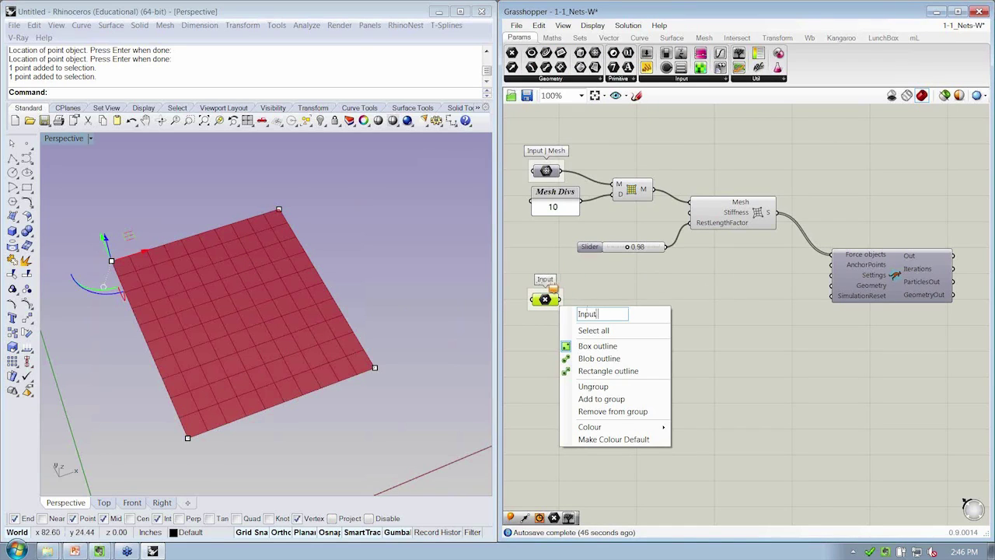
{"action": "type", "text": " | Anchors"}
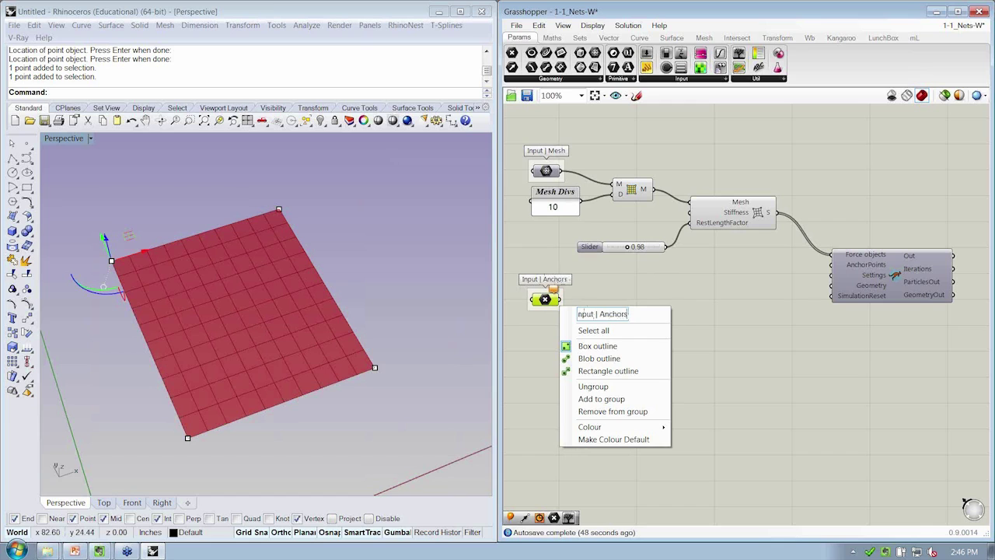
{"action": "key", "text": "Return"}
Step: Set multiple points on the Input | Anchors parameter by referencing the four mesh corner points
{"action": "right_click", "coordinate": [545, 305]}
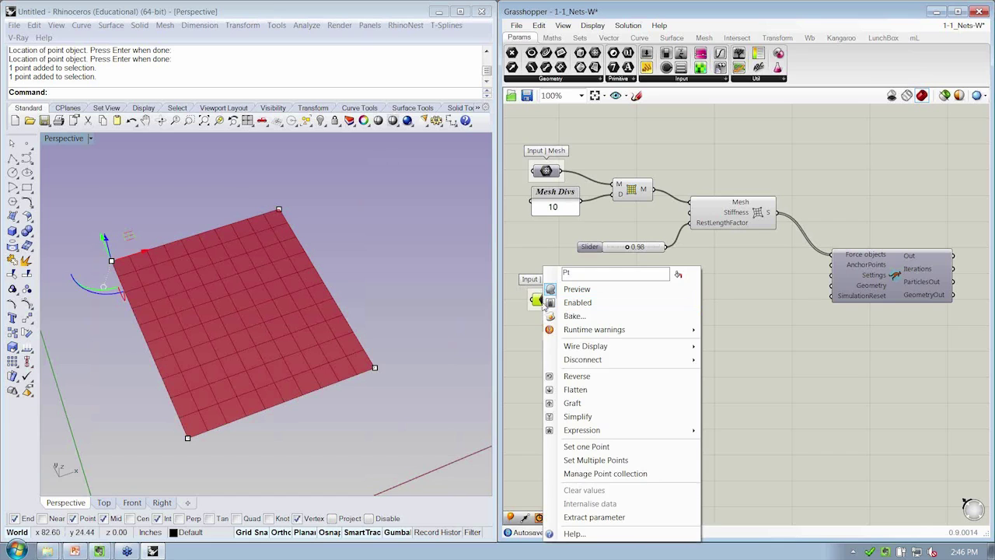
{"action": "left_click", "coordinate": [544, 460]}
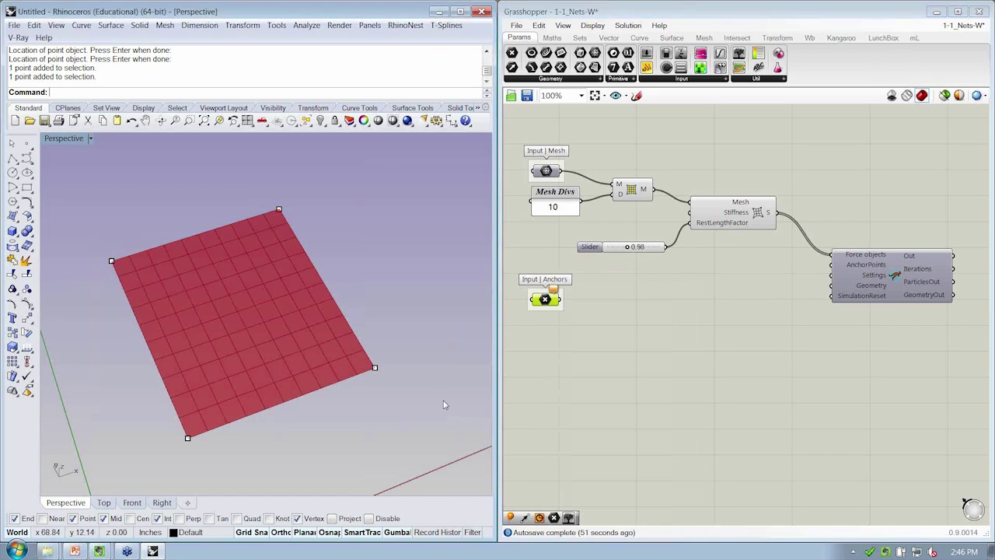
{"action": "right_click", "coordinate": [545, 299]}
{"action": "left_click", "coordinate": [603, 459]}
{"action": "left_click", "coordinate": [111, 260]}
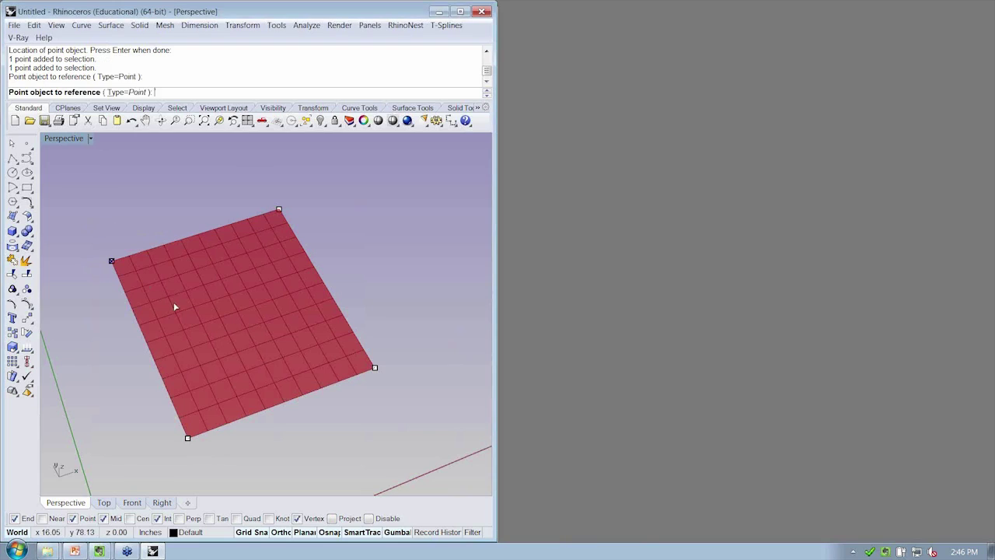
{"action": "left_click", "coordinate": [278, 210]}
{"action": "left_click", "coordinate": [374, 367]}
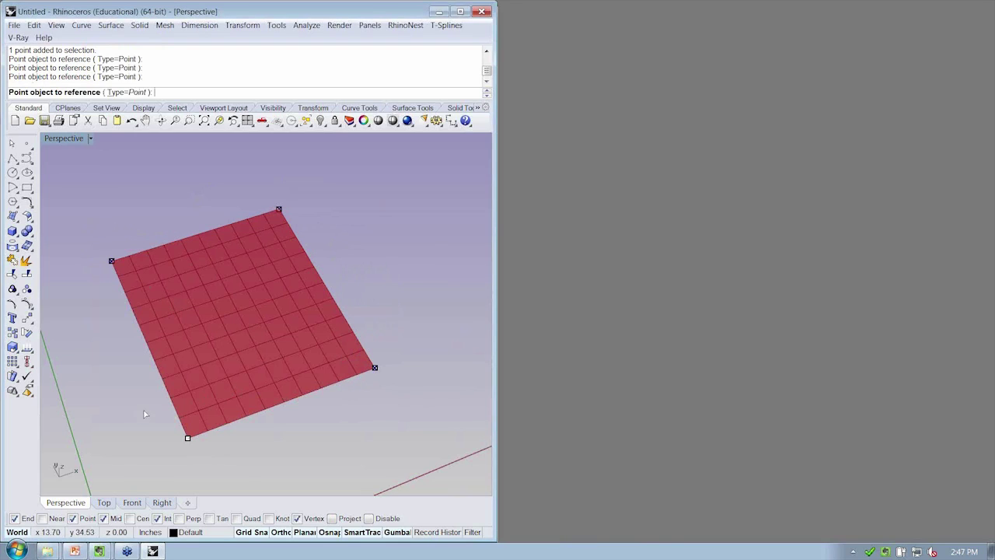
{"action": "left_click", "coordinate": [187, 438]}
{"action": "key", "text": "Return"}
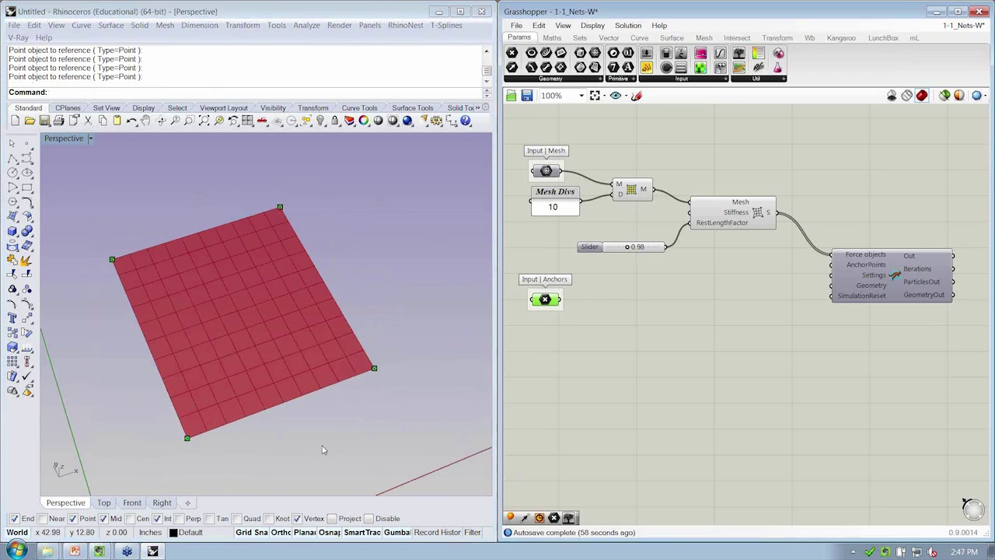
Step: Connect the Input | Anchors parameter to the AnchorPoints input of KangarooPhysics
{"action": "left_click", "coordinate": [545, 300]}
{"action": "left_click_drag", "start_coordinate": [560, 300], "coordinate": [843, 265]}
{"action": "left_click", "coordinate": [826, 333]}
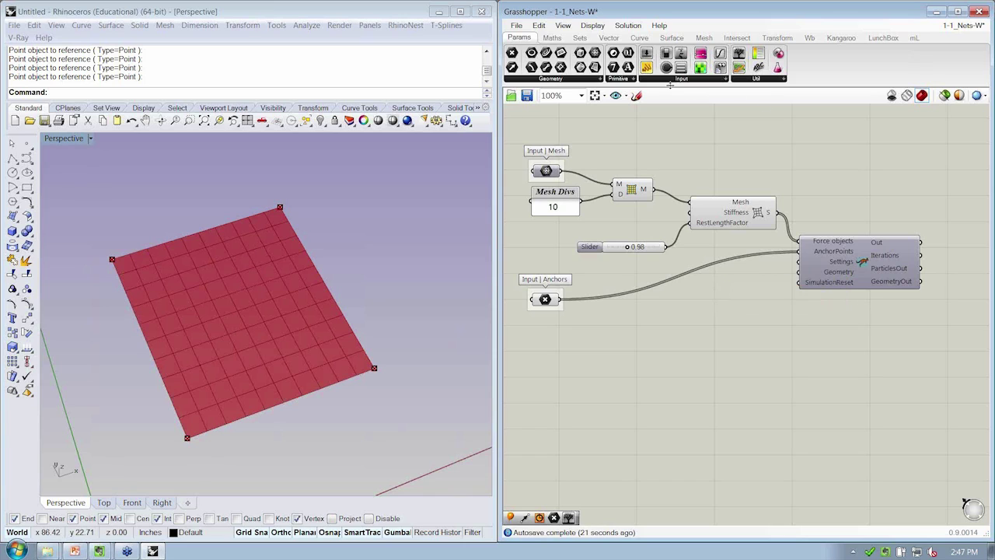
Step: Add a Boolean Toggle set to True below KangarooPhysics and wire it to the SimulationReset input
{"action": "right_click_drag", "start_coordinate": [857, 302], "coordinate": [826, 308]}
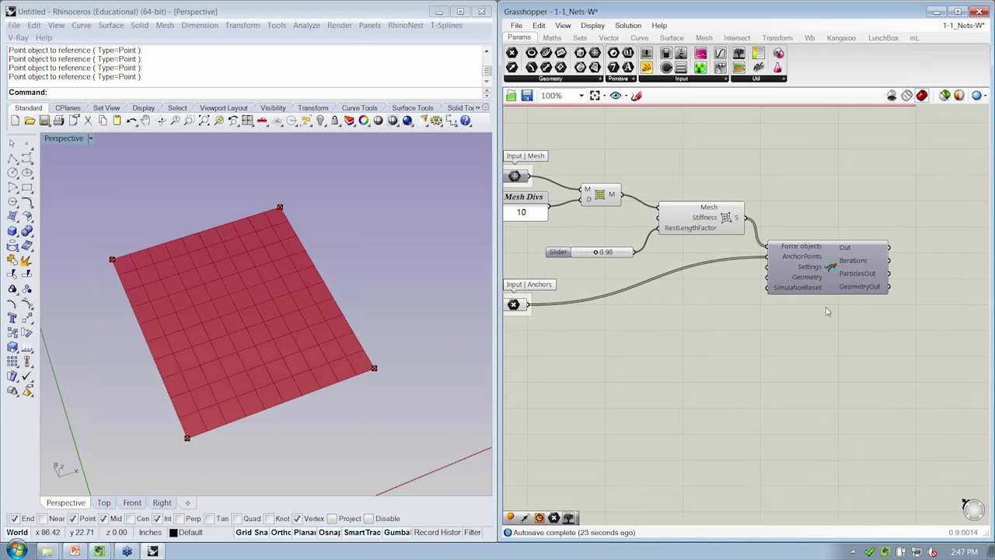
{"action": "scroll", "coordinate": [840, 306], "scroll_direction": "up", "scroll_amount": 2}
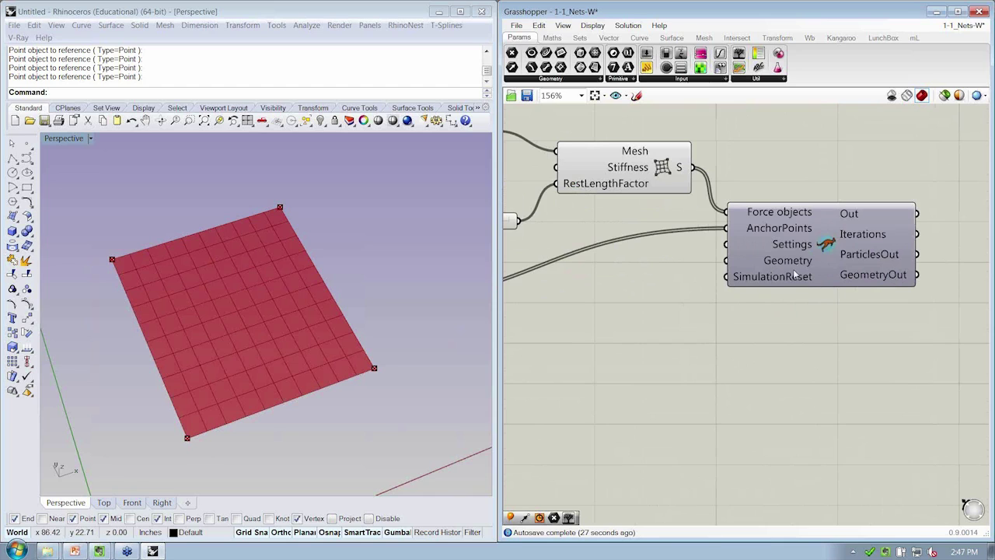
{"action": "left_click_drag", "start_coordinate": [716, 268], "coordinate": [830, 299]}
{"action": "scroll", "coordinate": [694, 360], "scroll_direction": "down", "scroll_amount": 2}
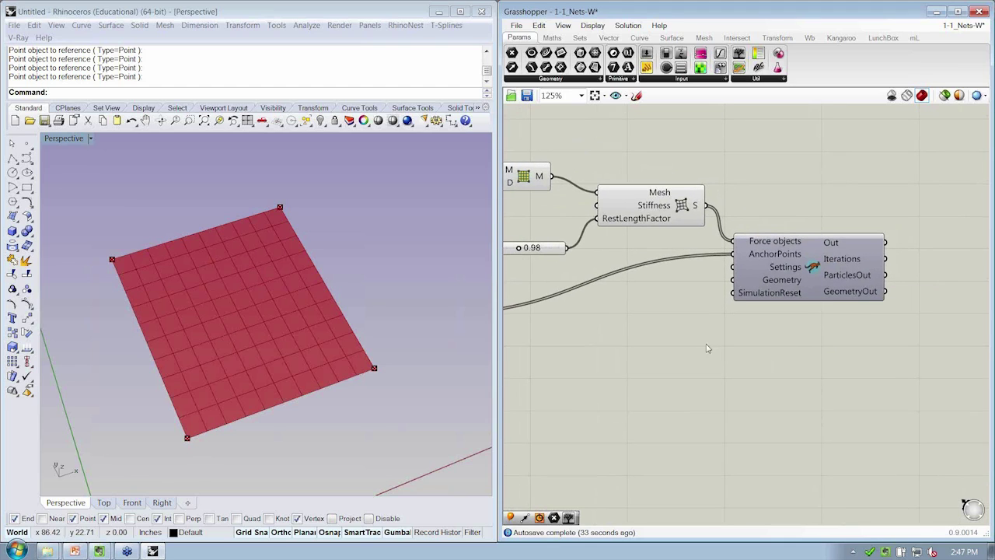
{"action": "left_click", "coordinate": [724, 81]}
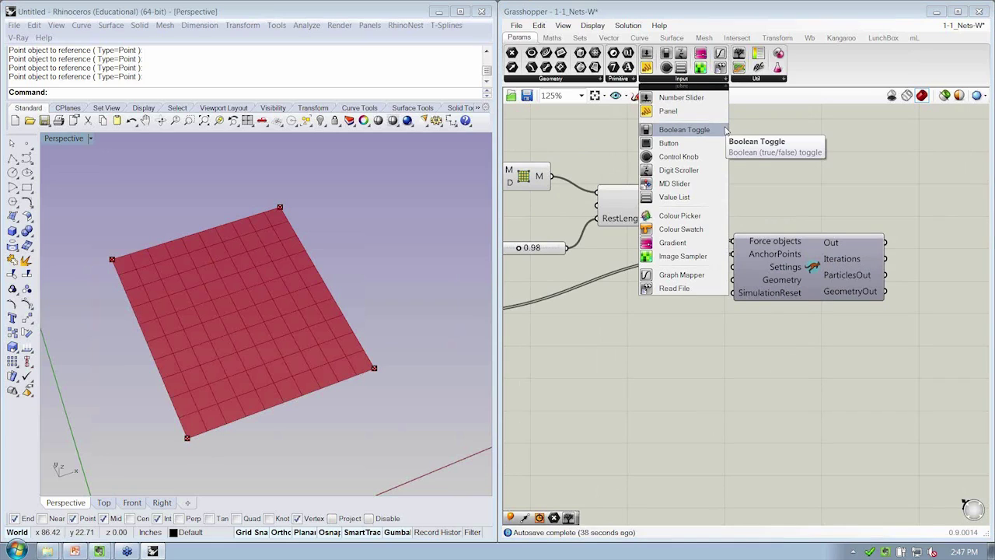
{"action": "left_click_drag", "start_coordinate": [681, 137], "coordinate": [732, 293]}
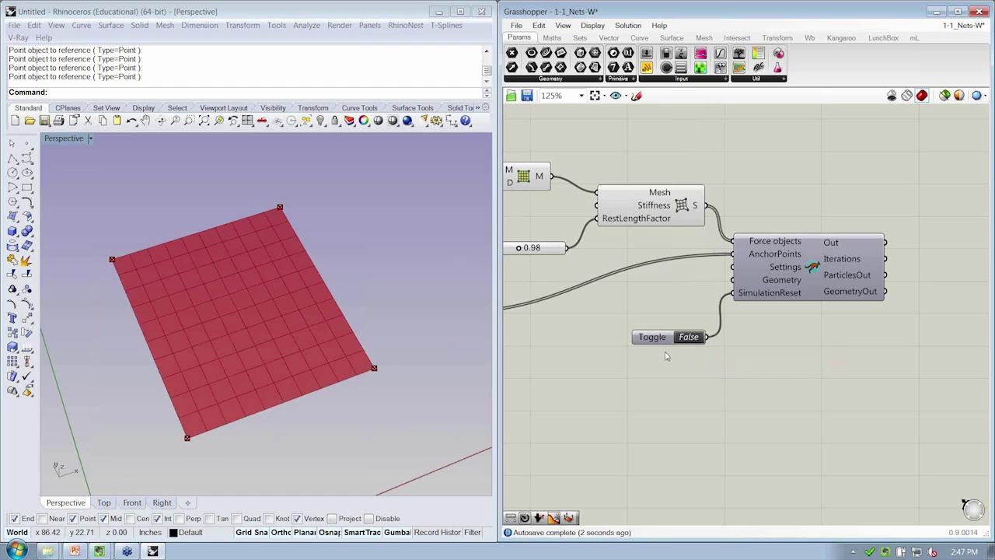
{"action": "left_click_drag", "start_coordinate": [645, 337], "coordinate": [644, 322]}
{"action": "left_click", "coordinate": [722, 374]}
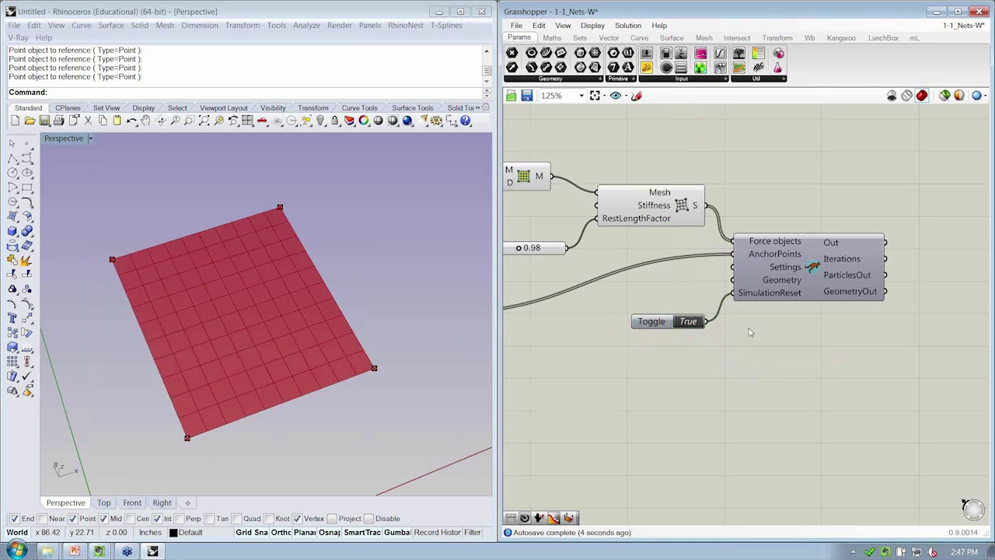
Step: Add a Timer below the toggle and attach it to the KangarooPhysics component
{"action": "left_click", "coordinate": [733, 80]}
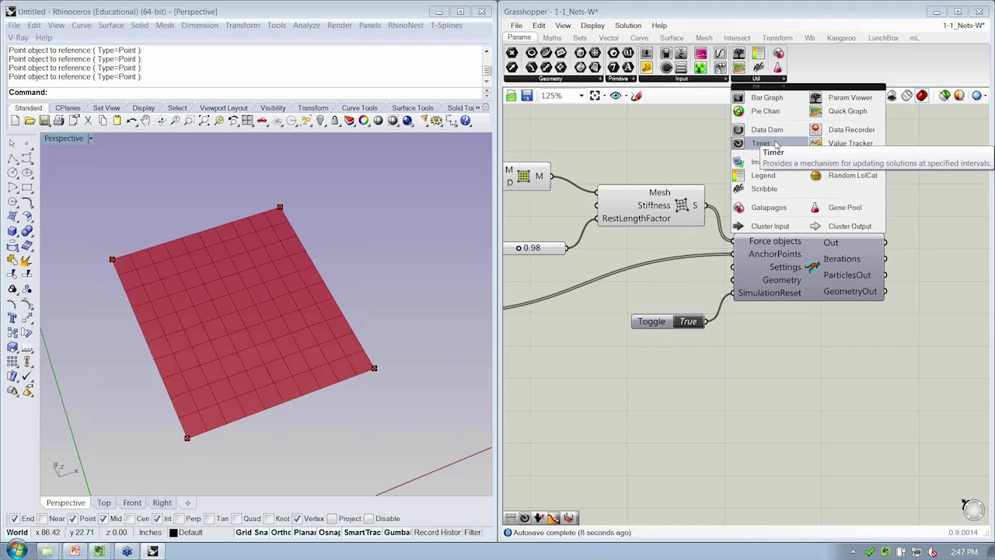
{"action": "left_click_drag", "start_coordinate": [776, 144], "coordinate": [737, 294]}
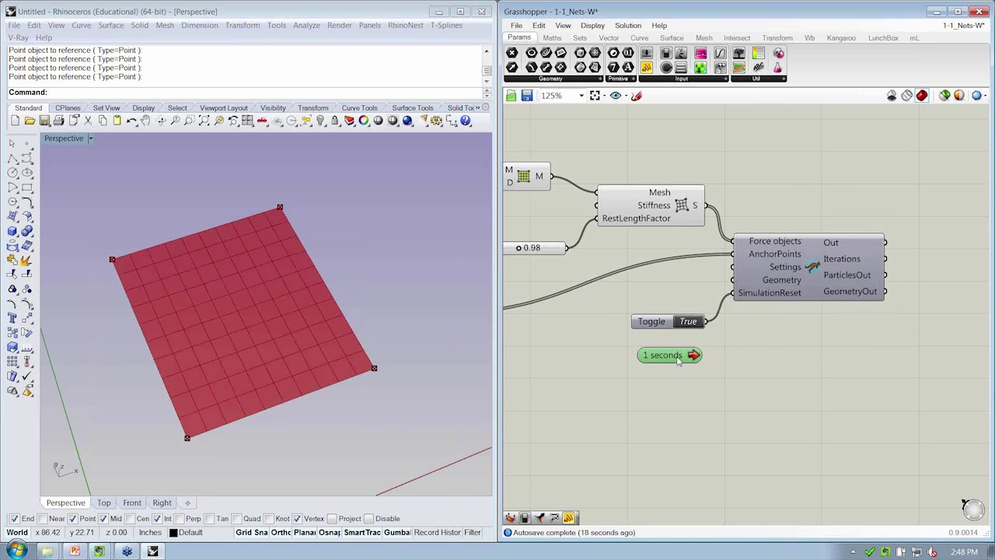
{"action": "left_click_drag", "start_coordinate": [679, 362], "coordinate": [814, 269]}
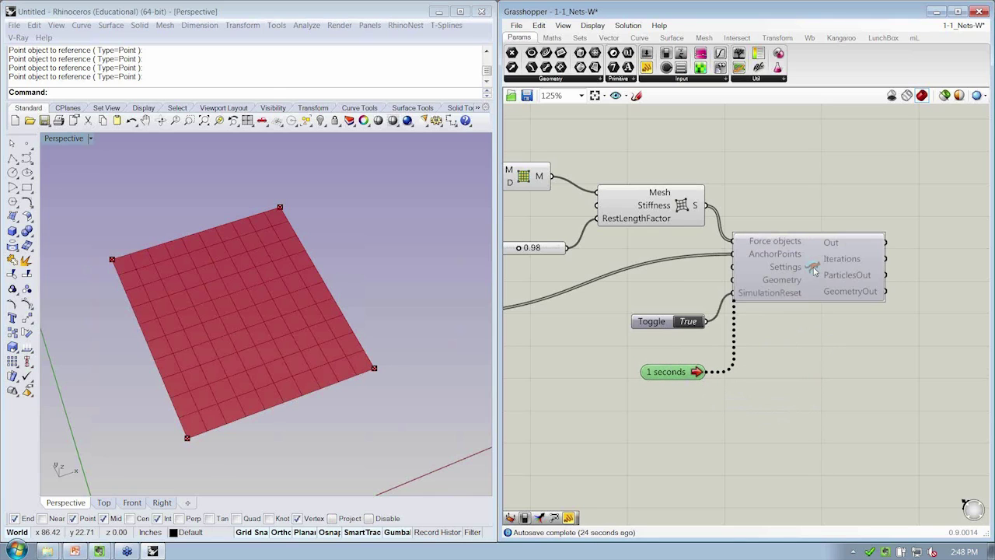
{"action": "left_click_drag", "start_coordinate": [814, 270], "coordinate": [814, 269]}
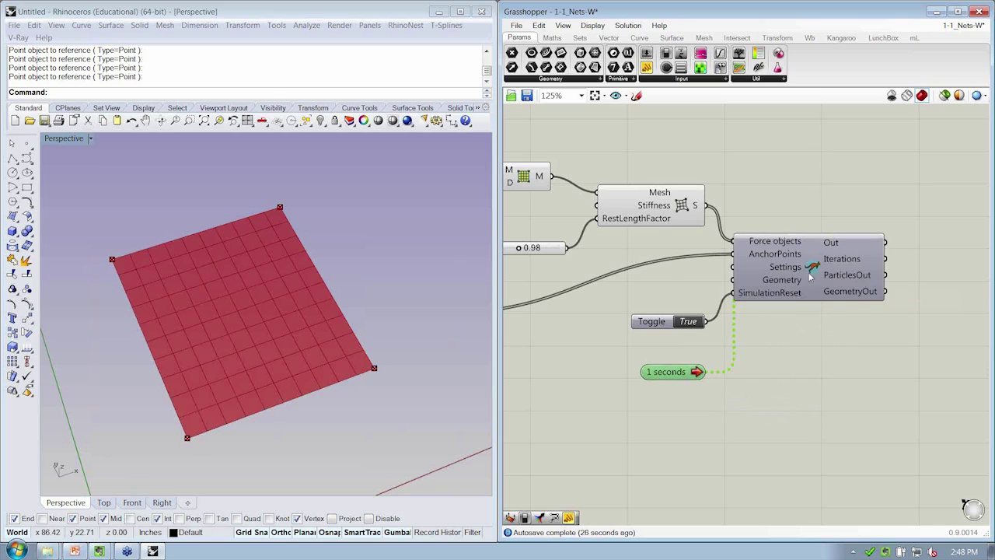
Step: Move the Timer up, set its interval to 20 ms, and place the Toggle directly above it
{"action": "left_click_drag", "start_coordinate": [657, 375], "coordinate": [656, 362]}
{"action": "right_click", "coordinate": [666, 363]}
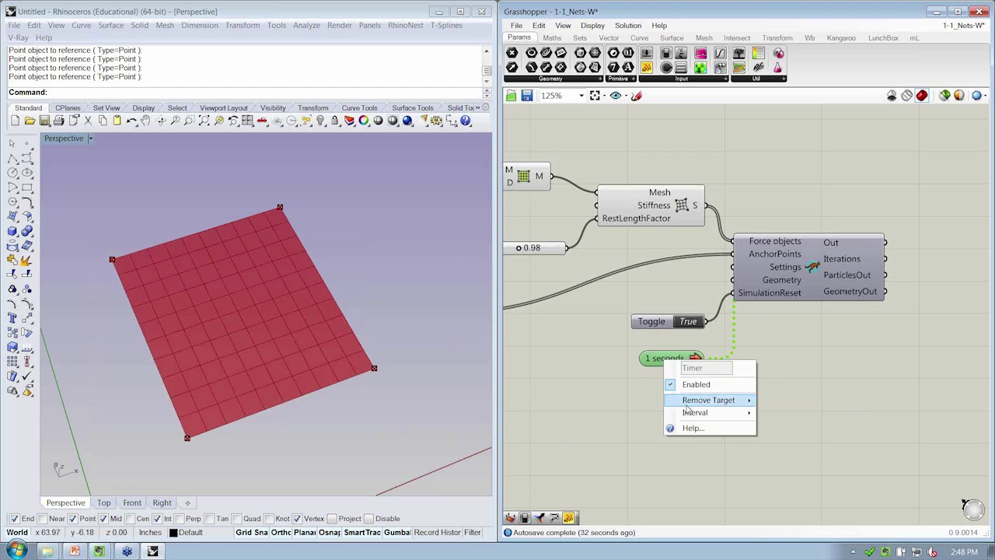
{"action": "mouse_move", "coordinate": [688, 414]}
{"action": "left_click", "coordinate": [785, 395]}
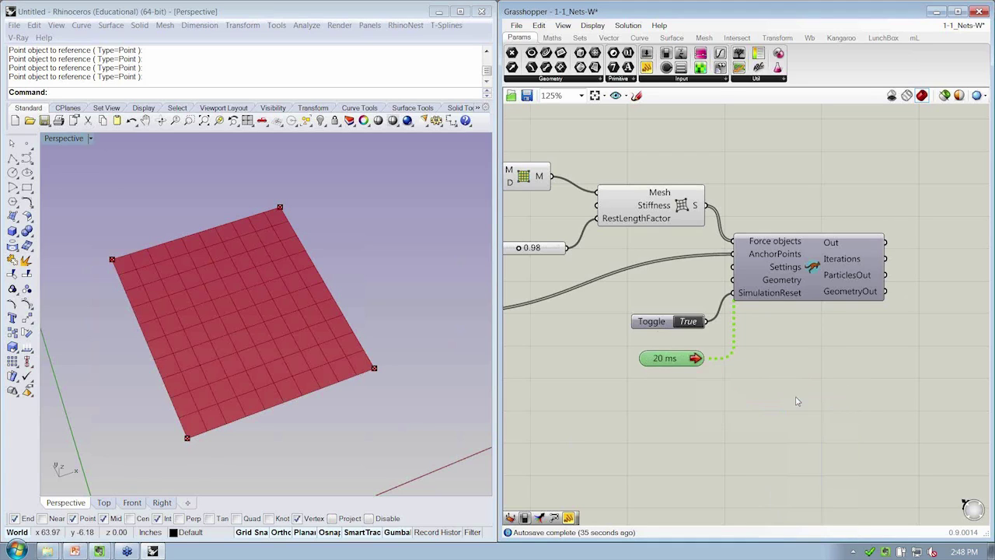
{"action": "left_click", "coordinate": [728, 393]}
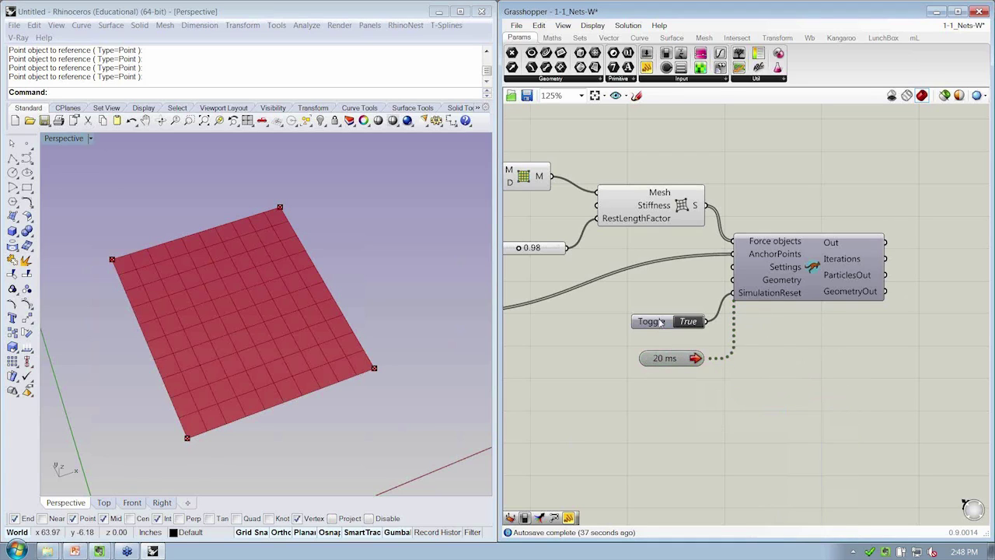
{"action": "left_click_drag", "start_coordinate": [660, 321], "coordinate": [654, 335]}
{"action": "left_click", "coordinate": [706, 389]}
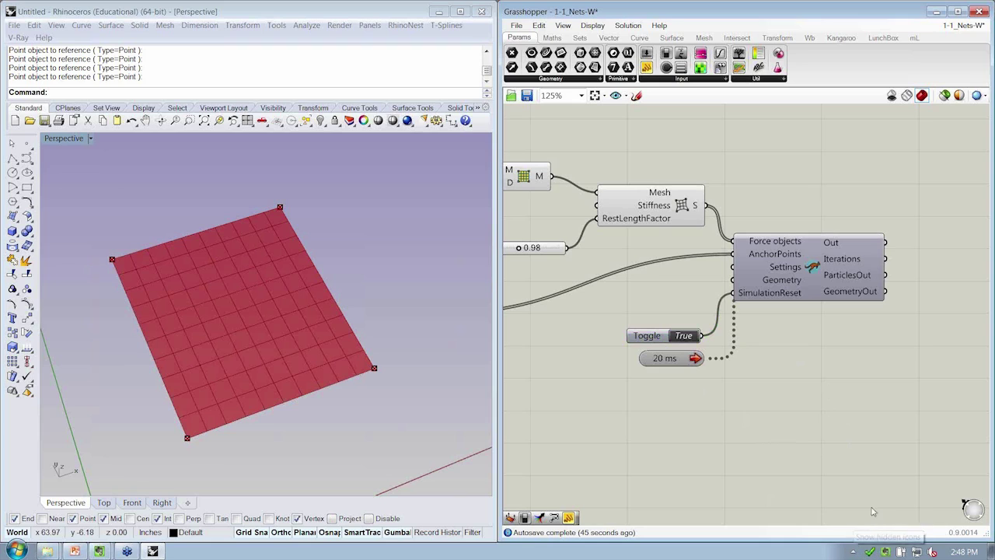
Step: Disable the 20 ms Timer, and test the global timer control by blocking and releasing all timers
{"action": "left_click", "coordinate": [854, 552]}
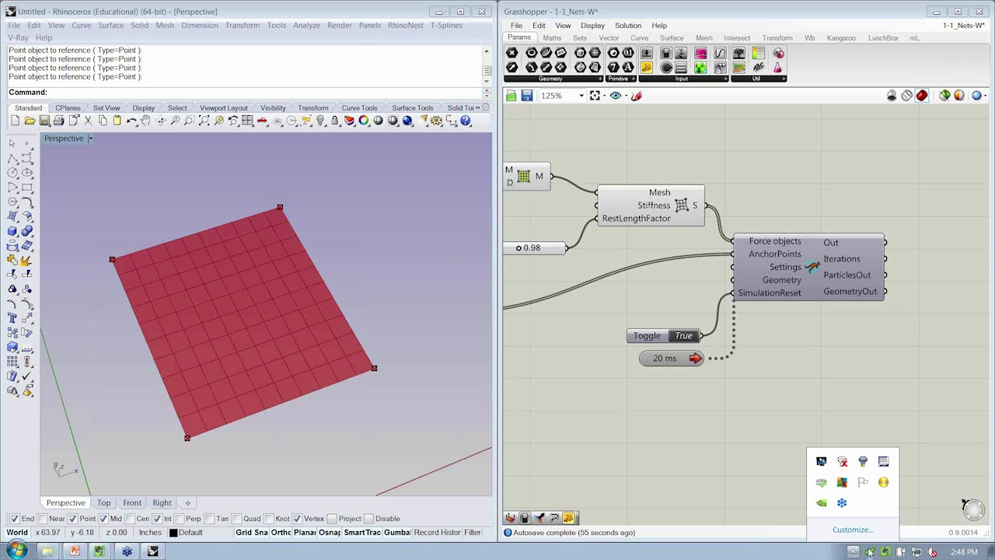
{"action": "left_click", "coordinate": [774, 435]}
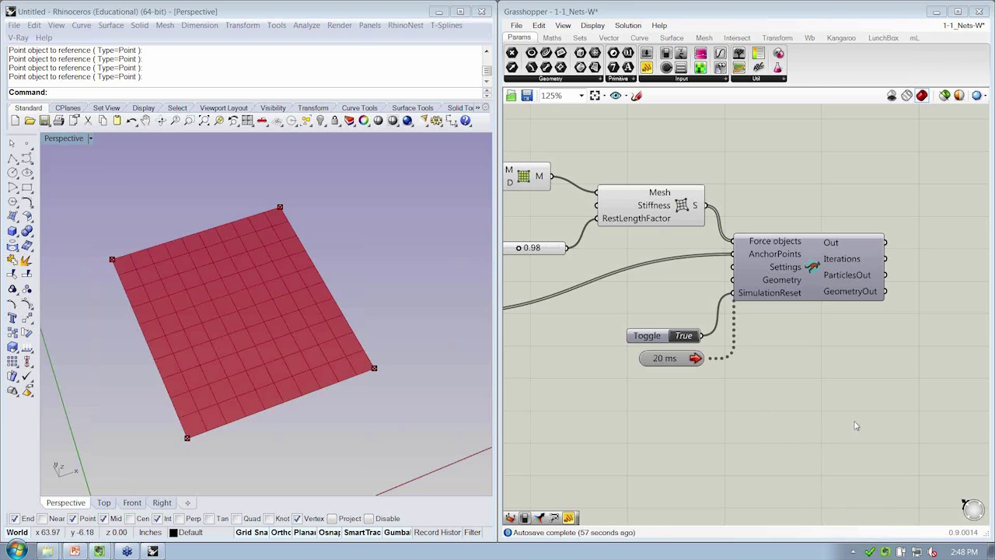
{"action": "double_click", "coordinate": [661, 358]}
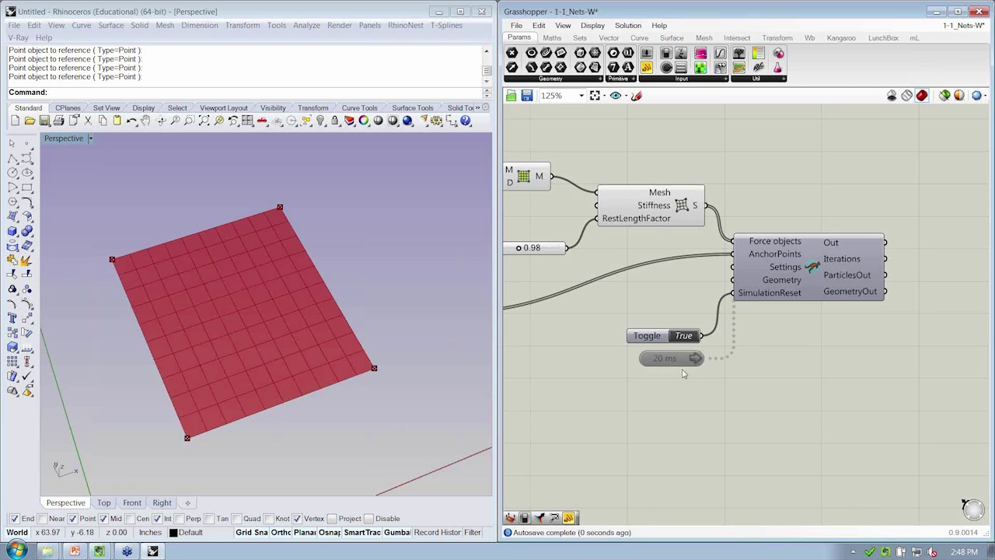
{"action": "left_click", "coordinate": [871, 551]}
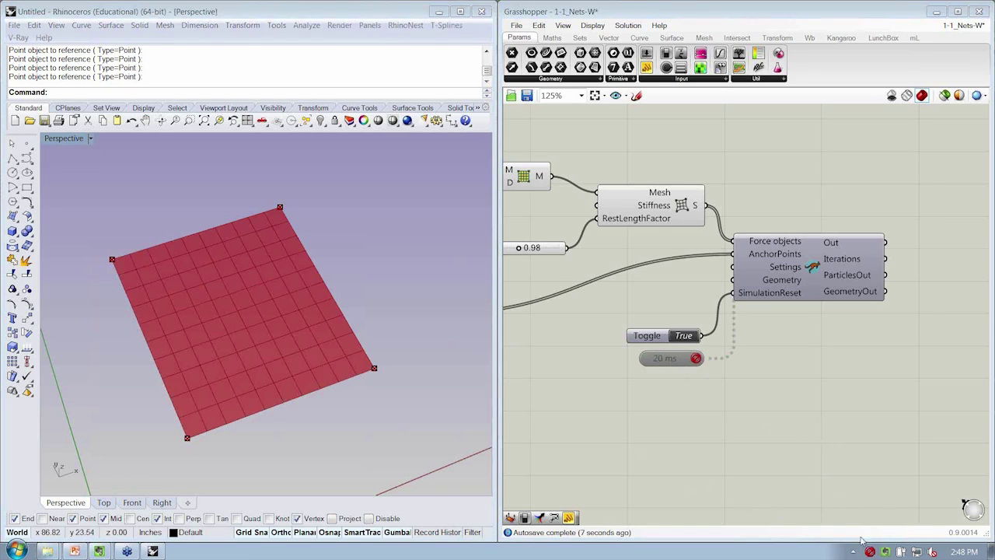
{"action": "mouse_move", "coordinate": [870, 554]}
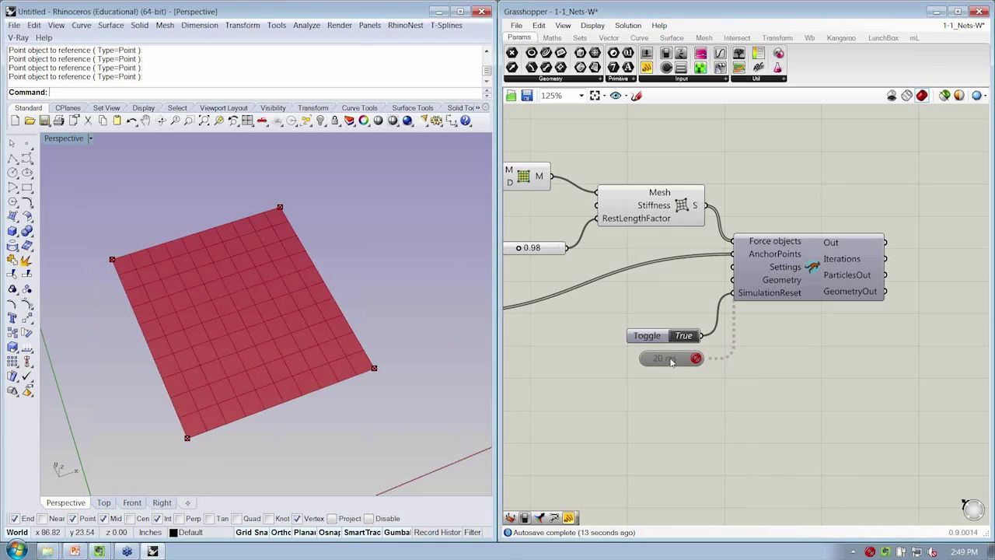
{"action": "left_click", "coordinate": [871, 552]}
Step: Turn on the preview of the KangarooPhysics component
{"action": "right_click", "coordinate": [759, 422]}
{"action": "right_click_drag", "start_coordinate": [606, 398], "coordinate": [645, 398]}
{"action": "scroll", "coordinate": [648, 398], "scroll_direction": "down", "scroll_amount": 2}
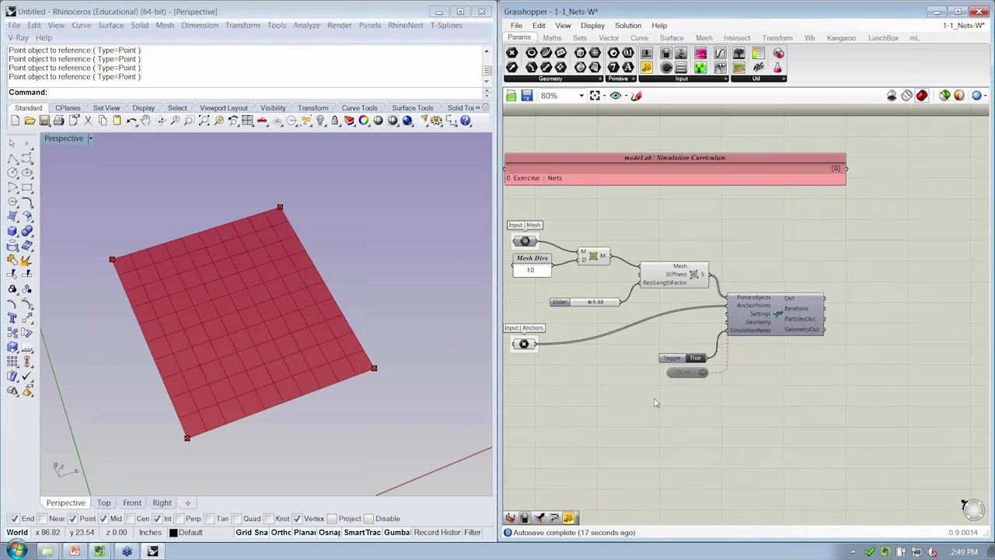
{"action": "right_click_drag", "start_coordinate": [733, 363], "coordinate": [780, 342]}
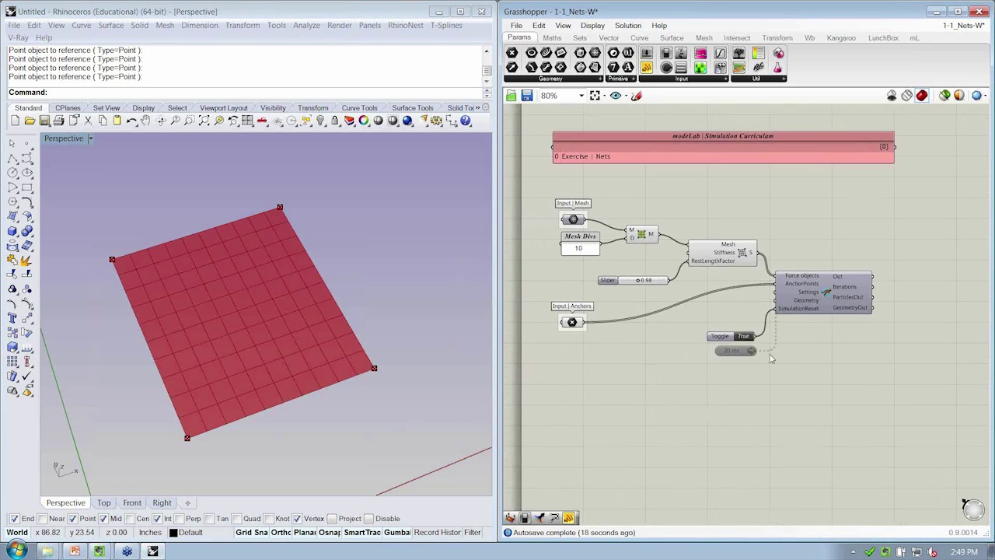
{"action": "right_click", "coordinate": [825, 297]}
{"action": "left_click", "coordinate": [855, 317]}
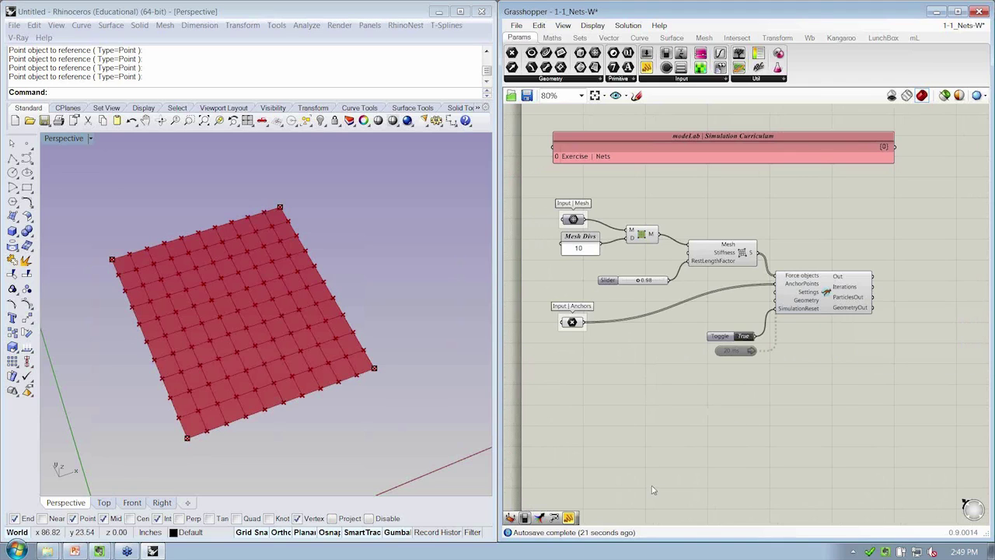
Step: Start the simulation by enabling the 20 ms Timer and setting the reset Toggle to False
{"action": "double_click", "coordinate": [744, 352]}
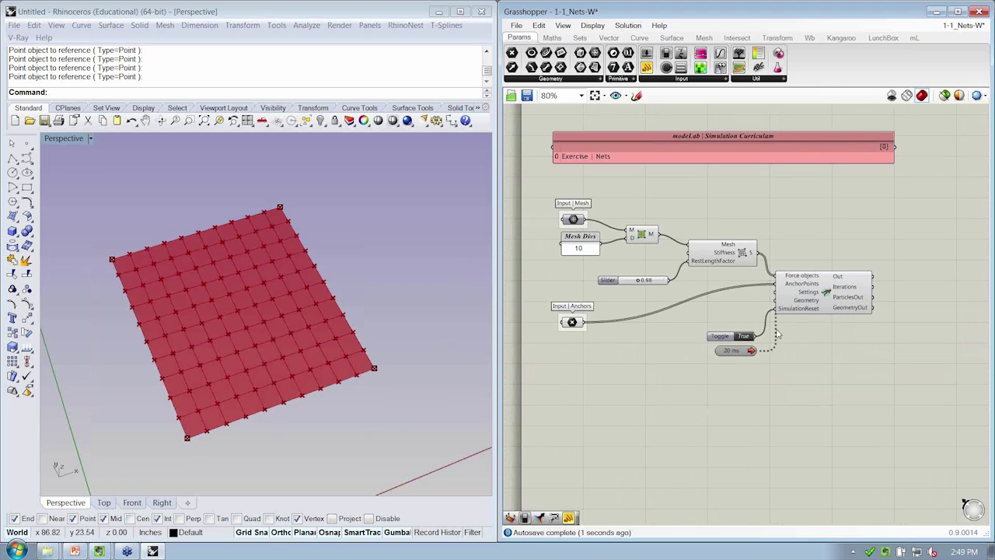
{"action": "double_click", "coordinate": [745, 337]}
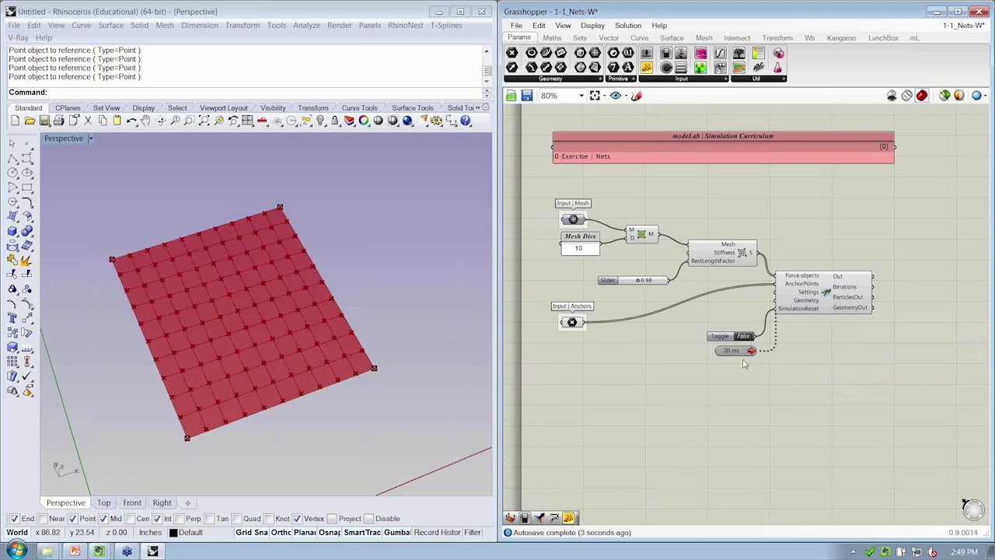
Step: Try moving one corner anchor point outward and upward in Rhino while the simulation runs, and undo both moves
{"action": "right_click_drag", "start_coordinate": [379, 383], "coordinate": [378, 391]}
{"action": "left_click_drag", "start_coordinate": [374, 369], "coordinate": [446, 397]}
{"action": "right_click_drag", "start_coordinate": [444, 449], "coordinate": [449, 334]}
{"action": "left_click_drag", "start_coordinate": [465, 331], "coordinate": [459, 287]}
{"action": "right_click_drag", "start_coordinate": [355, 246], "coordinate": [402, 329]}
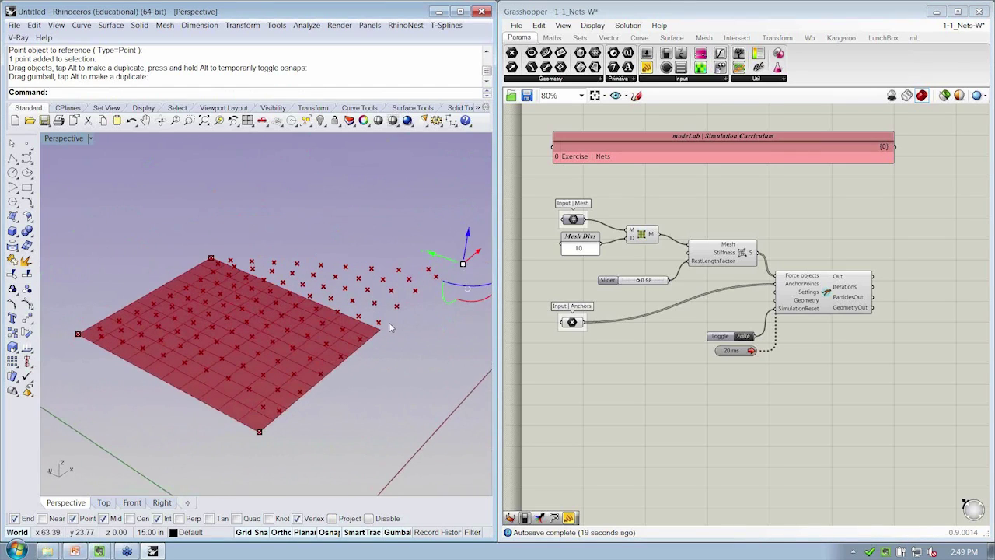
{"action": "key", "text": "ctrl+z"}
{"action": "key", "text": "ctrl+z"}
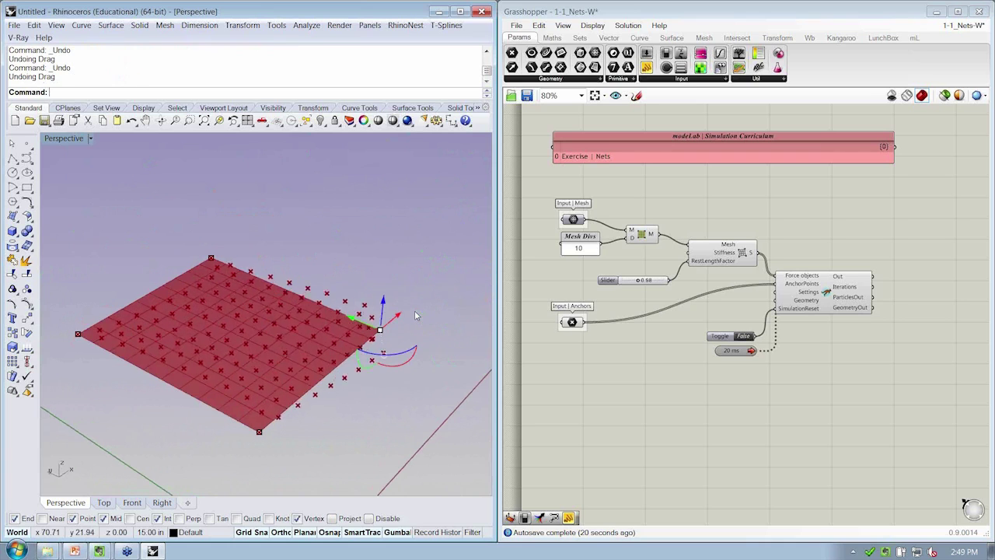
Step: Reset the simulation by setting the Toggle to True, and block all timers globally
{"action": "right_click_drag", "start_coordinate": [669, 349], "coordinate": [644, 347]}
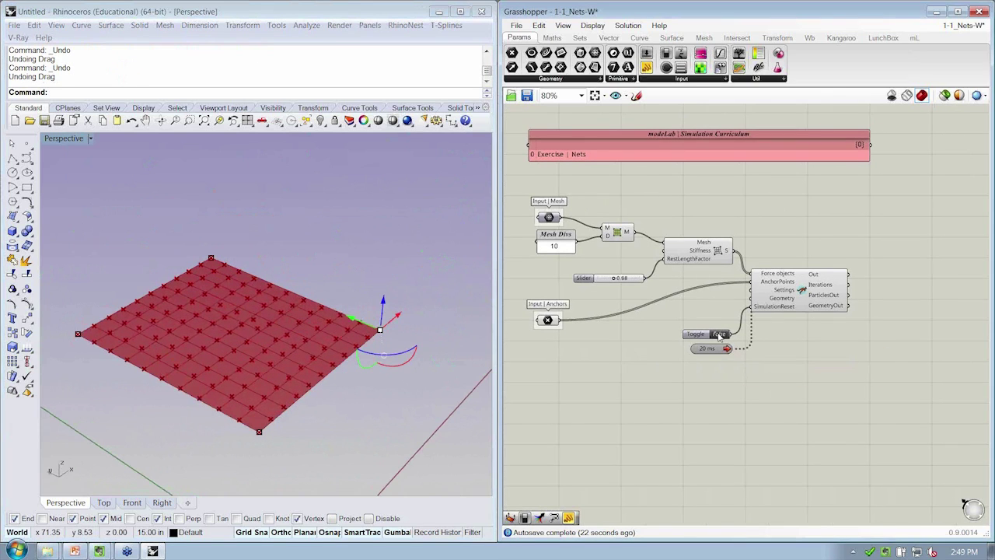
{"action": "left_click", "coordinate": [720, 334]}
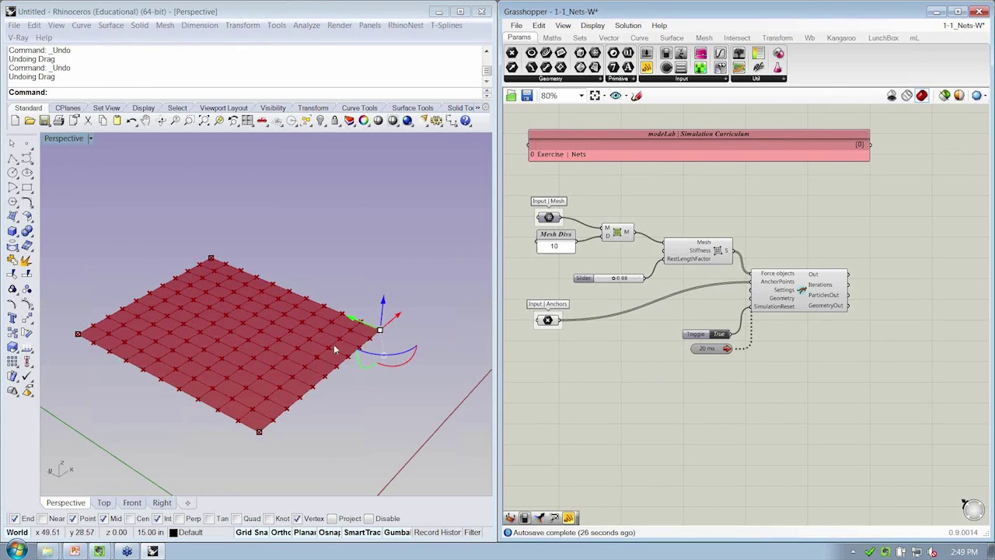
{"action": "right_click_drag", "start_coordinate": [334, 344], "coordinate": [310, 364]}
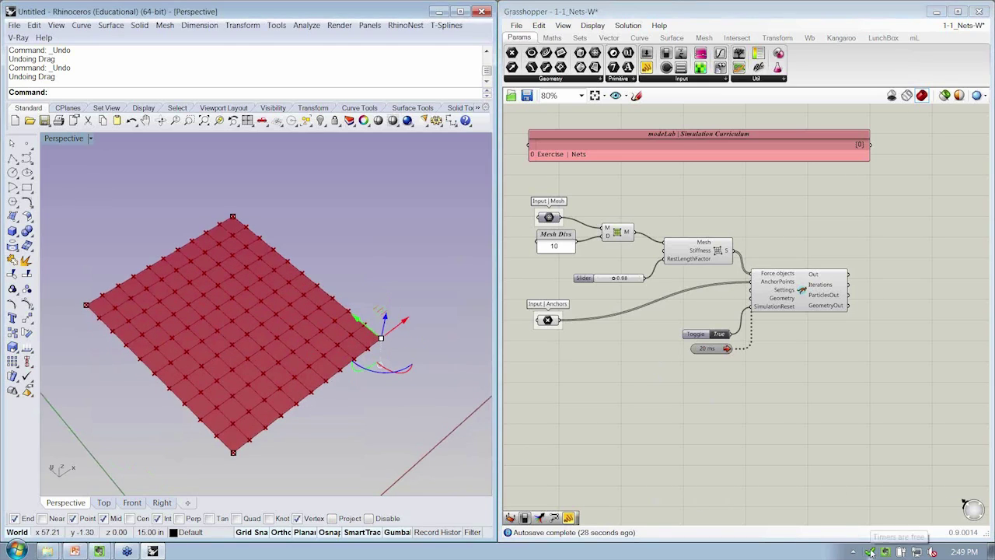
{"action": "right_click", "coordinate": [767, 391]}
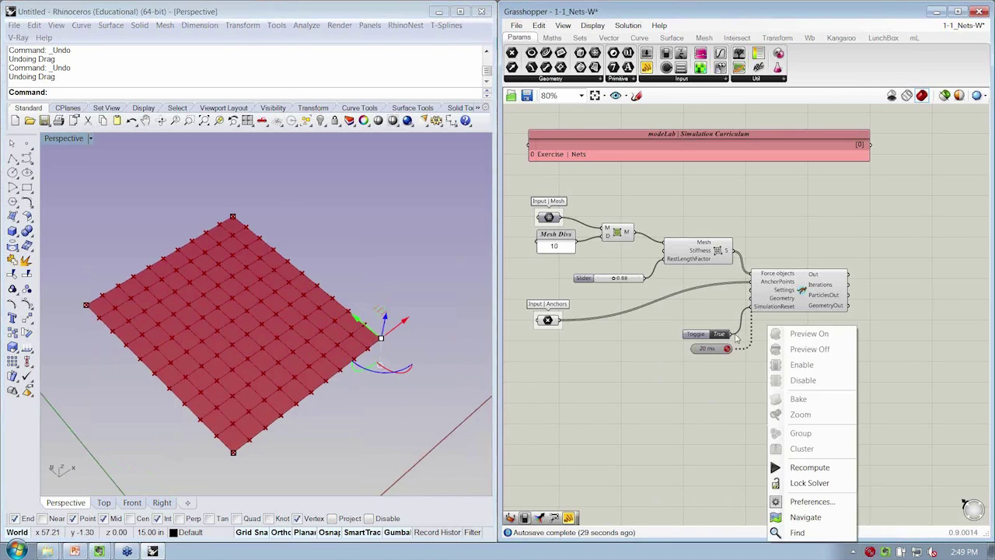
Step: Highlight KangarooPhysics and the mesh subdivision component in turn to compare the simulation particles with the divided mesh
{"action": "right_click_drag", "start_coordinate": [734, 336], "coordinate": [711, 357]}
{"action": "scroll", "coordinate": [774, 338], "scroll_direction": "up", "scroll_amount": 1}
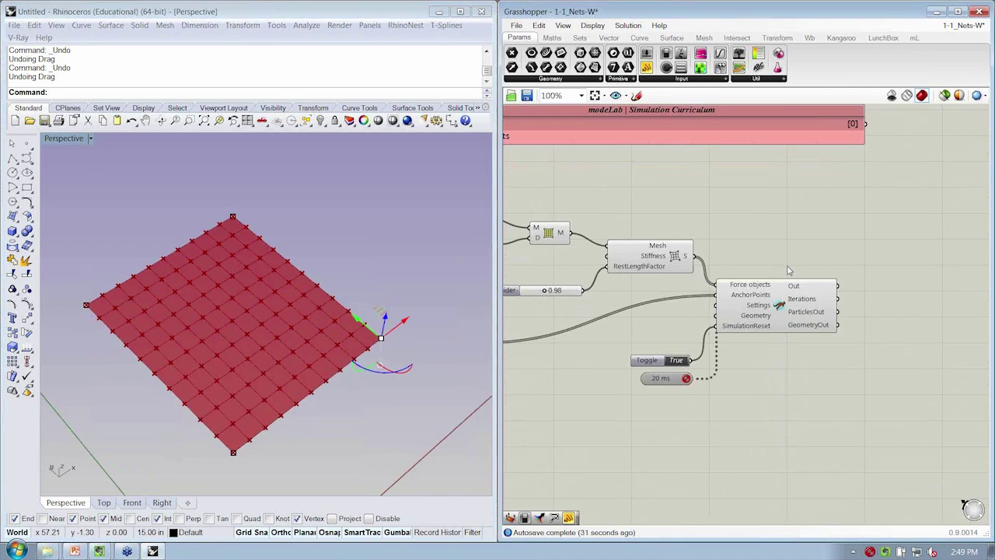
{"action": "left_click_drag", "start_coordinate": [716, 253], "coordinate": [868, 354]}
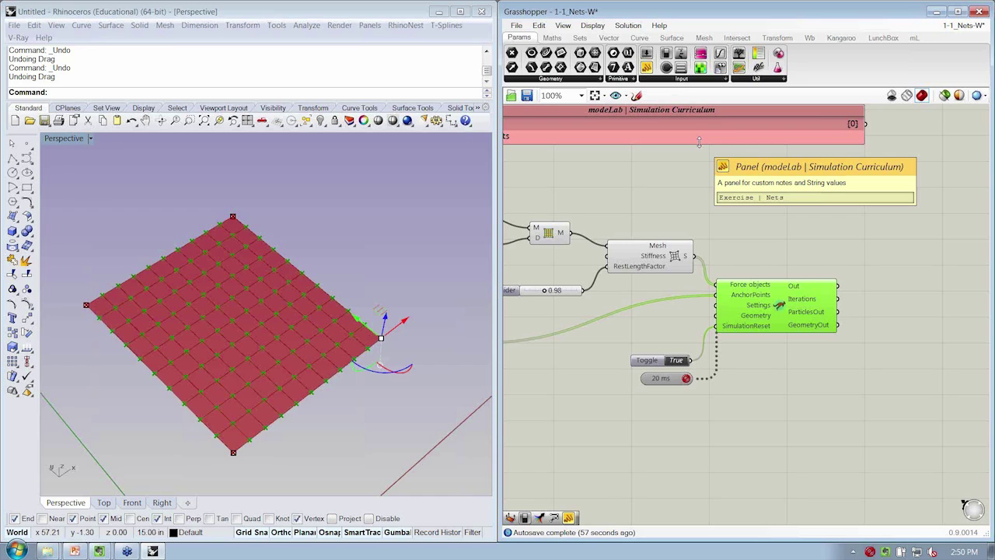
{"action": "right_click_drag", "start_coordinate": [731, 366], "coordinate": [826, 339]}
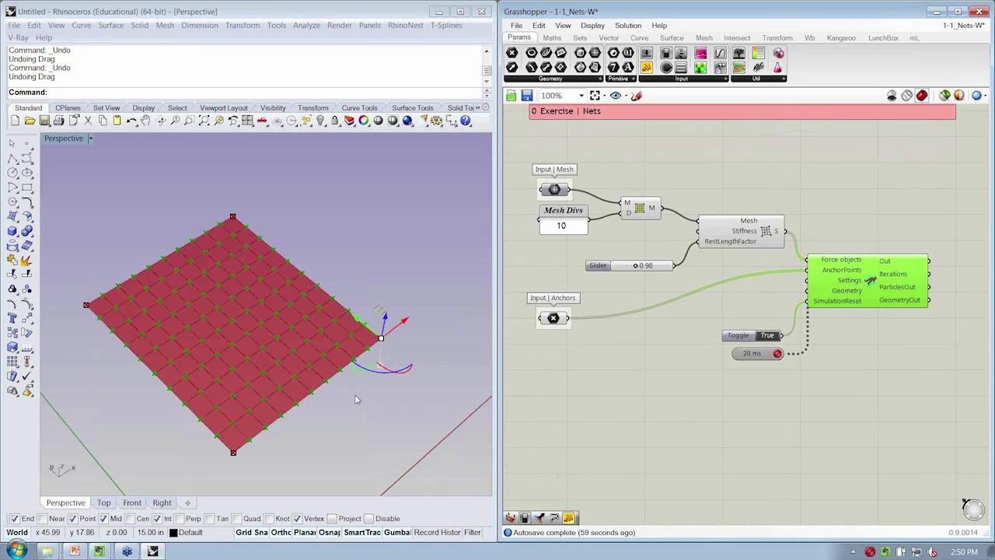
{"action": "right_click_drag", "start_coordinate": [356, 399], "coordinate": [330, 368]}
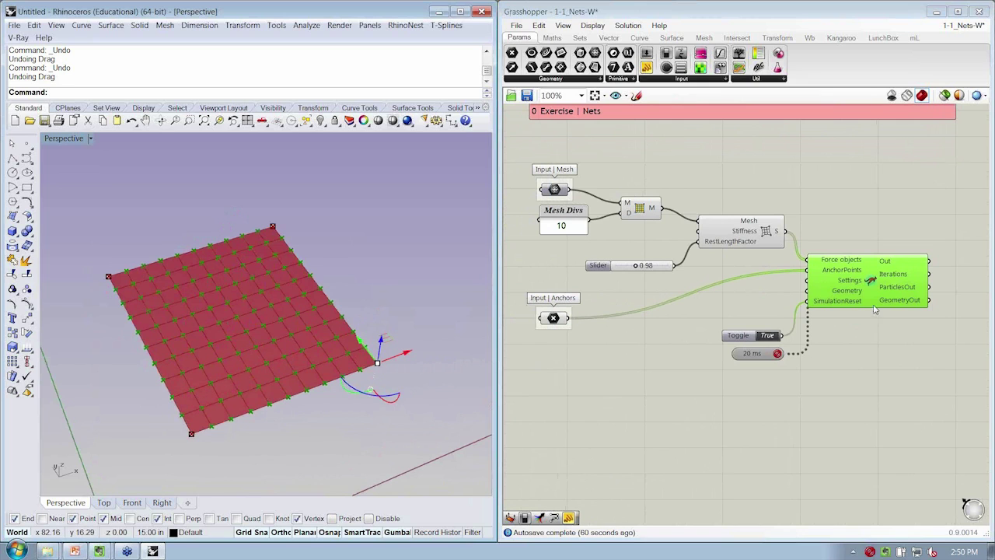
{"action": "right_click_drag", "start_coordinate": [790, 280], "coordinate": [741, 262]}
{"action": "left_click_drag", "start_coordinate": [784, 258], "coordinate": [794, 260]}
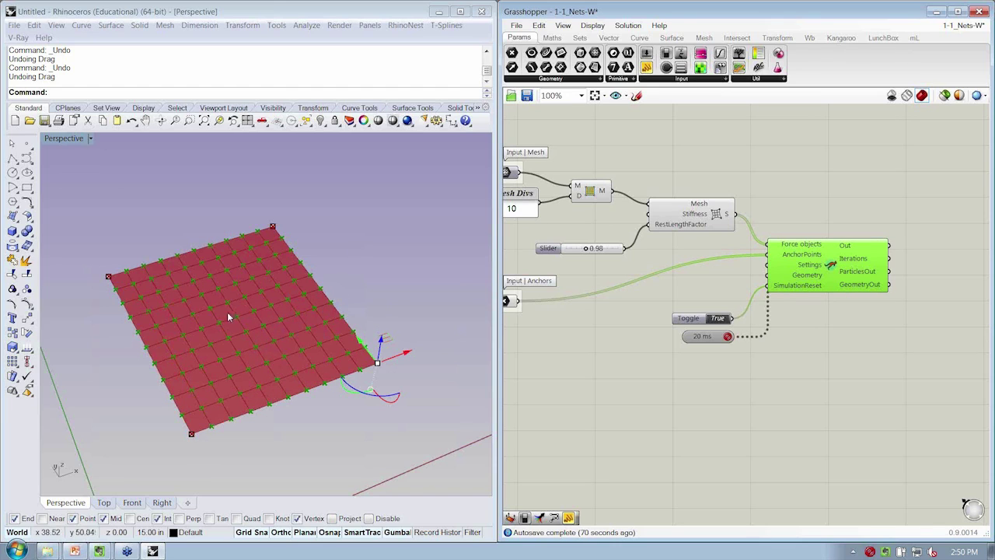
{"action": "mouse_move", "coordinate": [338, 344]}
{"action": "right_mouse_down"}
{"action": "mouse_move", "coordinate": [312, 352]}
{"action": "mouse_move", "coordinate": [326, 342]}
{"action": "right_mouse_up"}
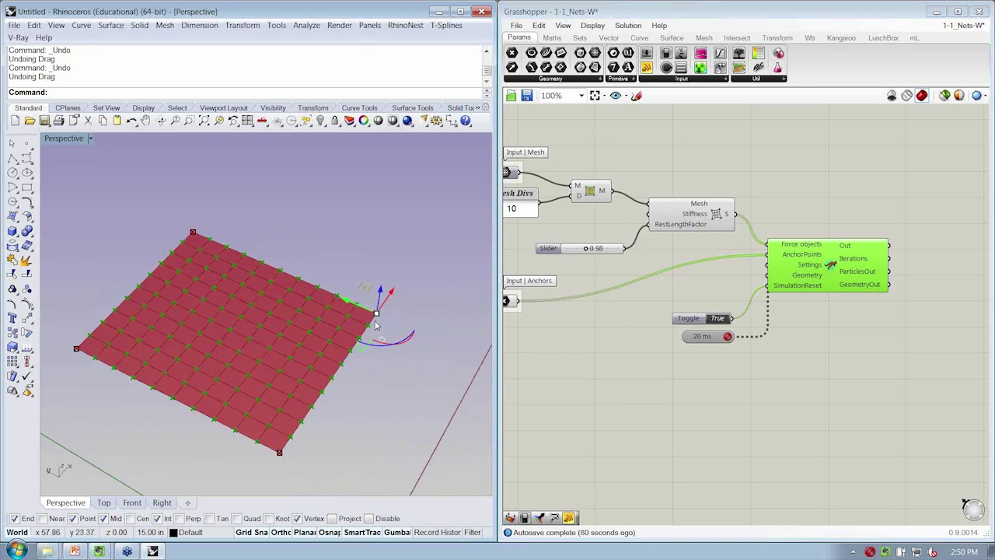
{"action": "right_click_drag", "start_coordinate": [612, 346], "coordinate": [699, 350]}
{"action": "left_click", "coordinate": [719, 145]}
{"action": "left_click_drag", "start_coordinate": [720, 142], "coordinate": [650, 233]}
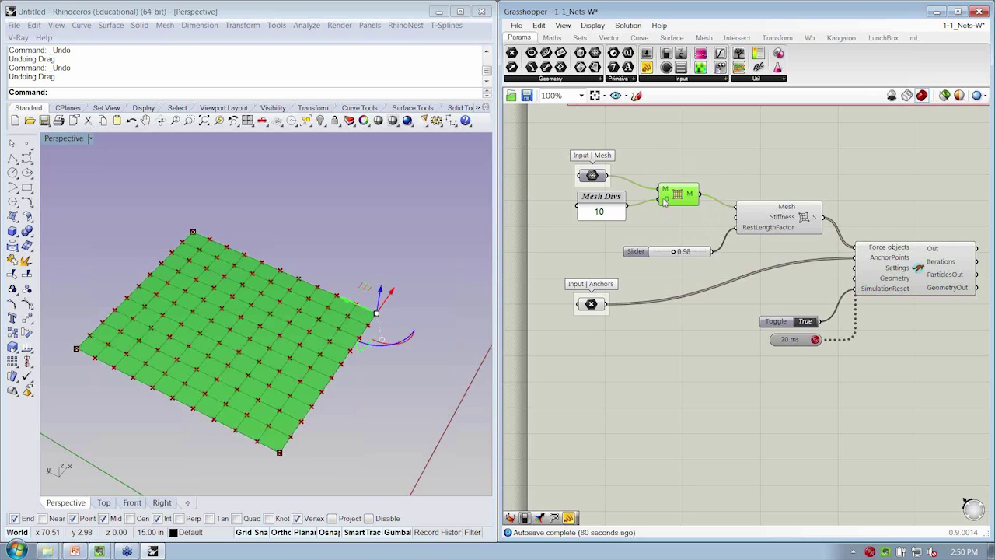
{"action": "scroll", "coordinate": [777, 273], "scroll_direction": "down", "scroll_amount": 2}
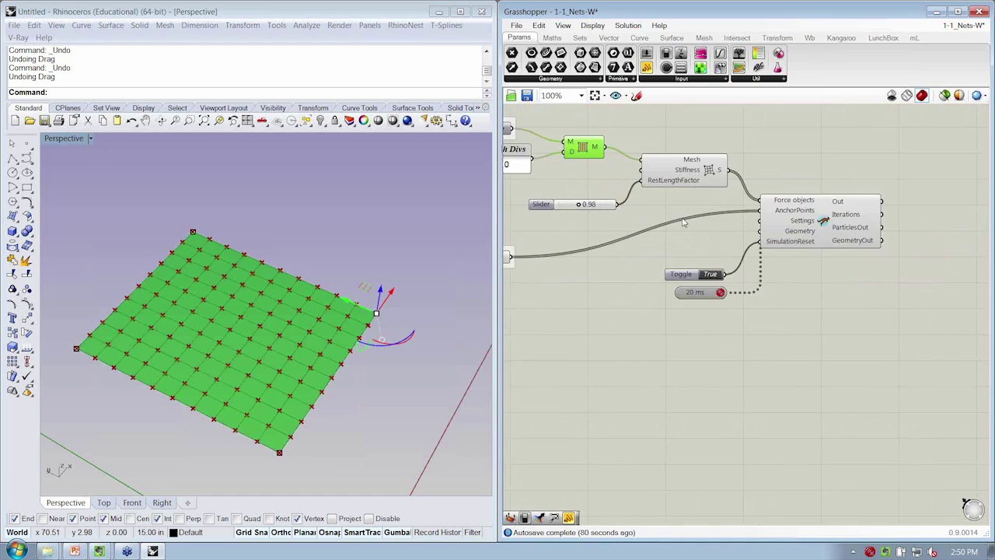
{"action": "left_click_drag", "start_coordinate": [871, 180], "coordinate": [979, 305]}
{"action": "left_click_drag", "start_coordinate": [866, 188], "coordinate": [952, 303]}
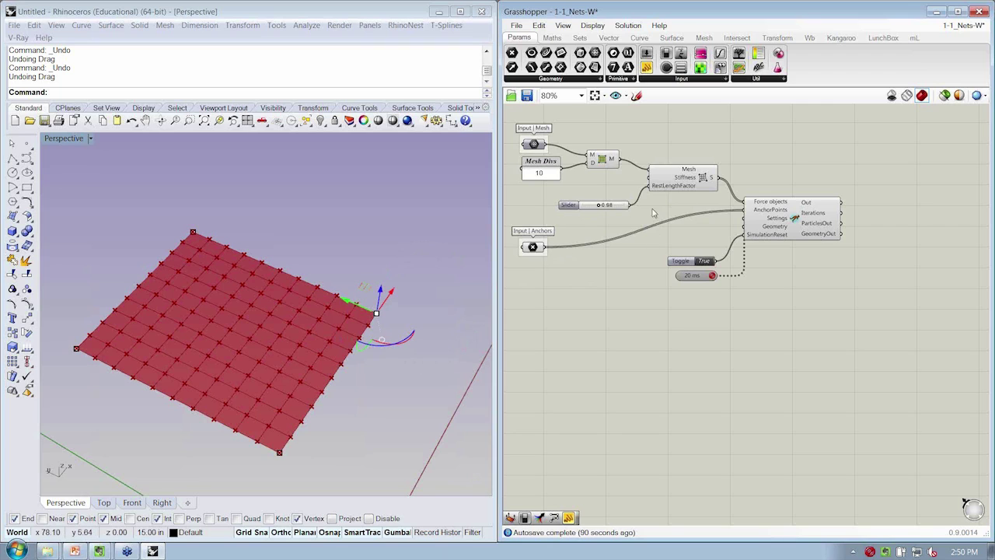
Step: Add a mesh Decompose component below the springs component
{"action": "right_click_drag", "start_coordinate": [646, 212], "coordinate": [651, 225]}
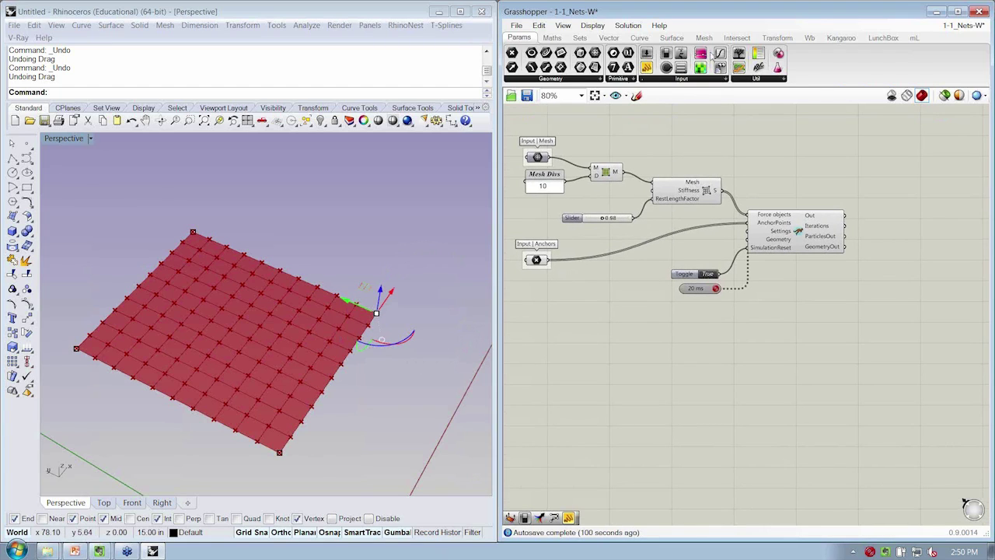
{"action": "left_click", "coordinate": [704, 38]}
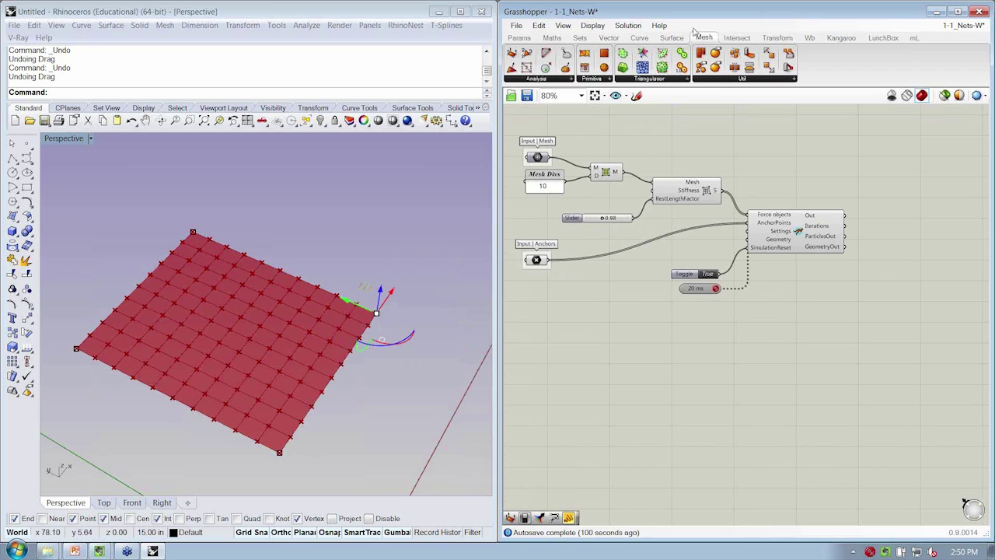
{"action": "left_click", "coordinate": [558, 79]}
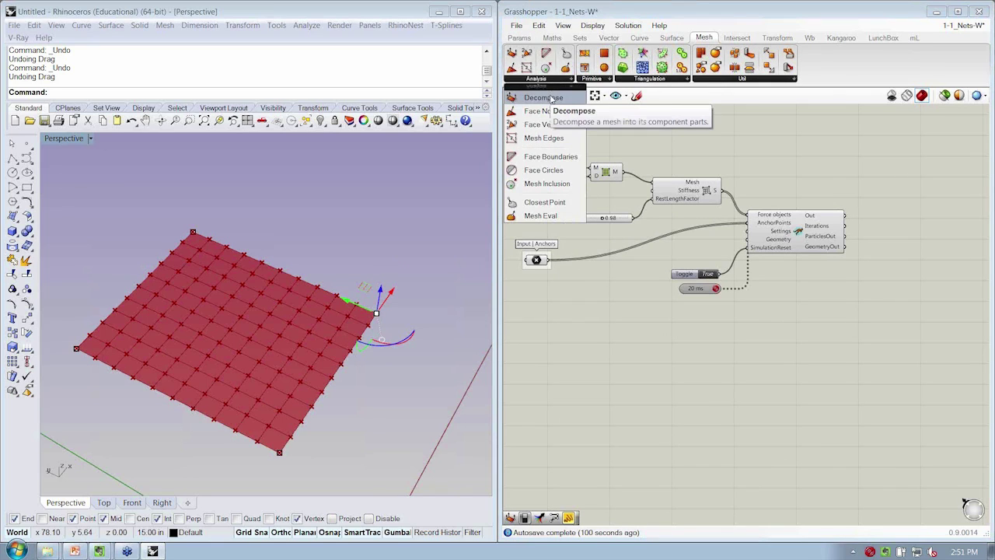
{"action": "left_click_drag", "start_coordinate": [552, 99], "coordinate": [667, 229]}
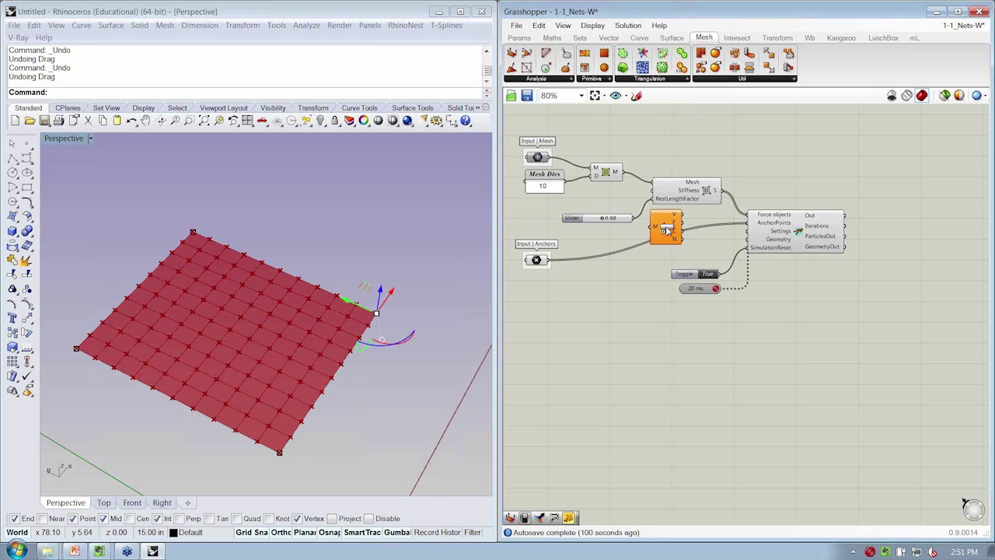
Step: Move KangarooPhysics farther away to make room, and connect the divided mesh output to the M input of Decompose
{"action": "mouse_move", "coordinate": [628, 177]}
{"action": "left_click_drag", "start_coordinate": [789, 244], "coordinate": [808, 268]}
{"action": "left_click", "coordinate": [629, 163]}
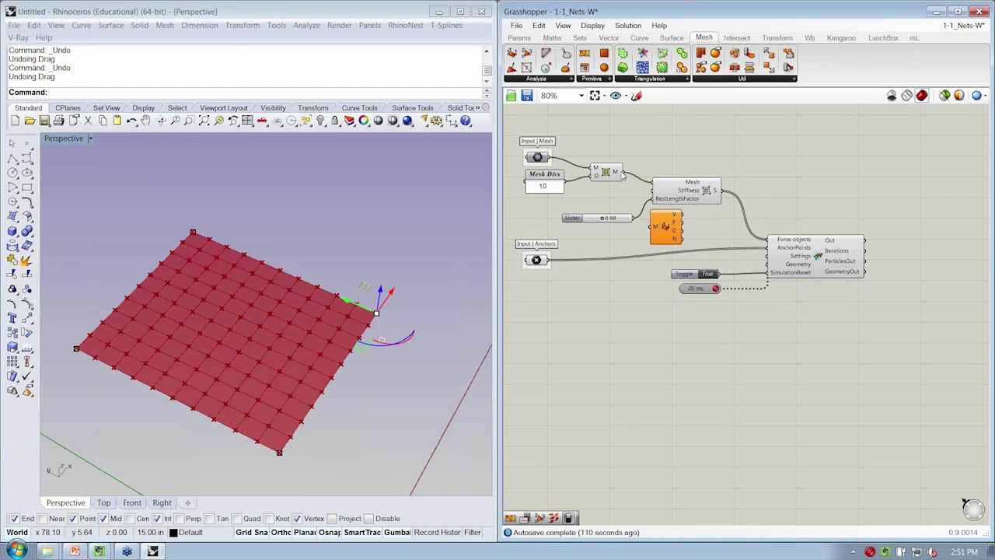
{"action": "left_click_drag", "start_coordinate": [622, 175], "coordinate": [657, 227]}
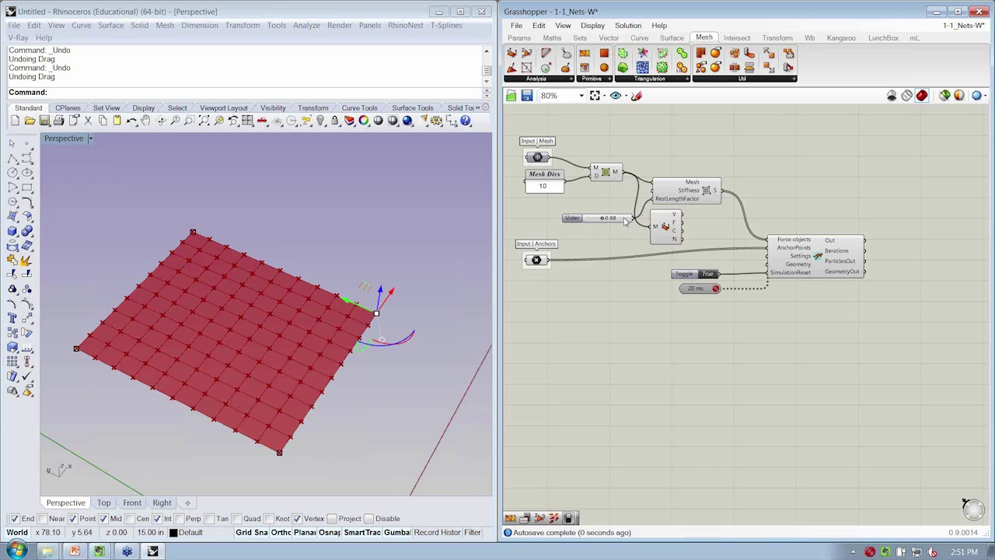
Step: Connect the V output of the Decompose component to the Geometry input of KangarooPhysics
{"action": "scroll", "coordinate": [663, 230], "scroll_direction": "up", "scroll_amount": 3}
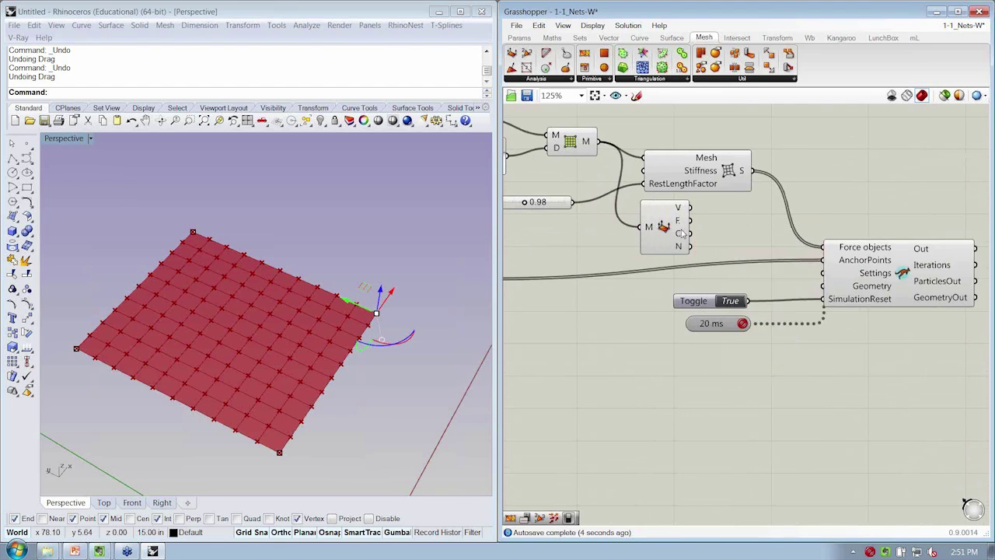
{"action": "mouse_move", "coordinate": [682, 235]}
{"action": "right_click_drag", "start_coordinate": [411, 318], "coordinate": [449, 269]}
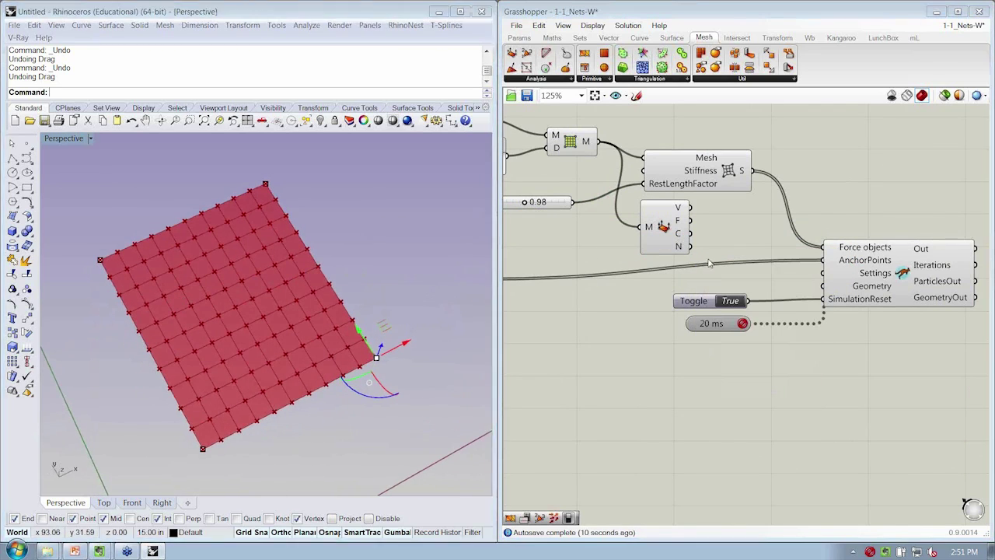
{"action": "scroll", "coordinate": [729, 202], "scroll_direction": "down", "scroll_amount": 2}
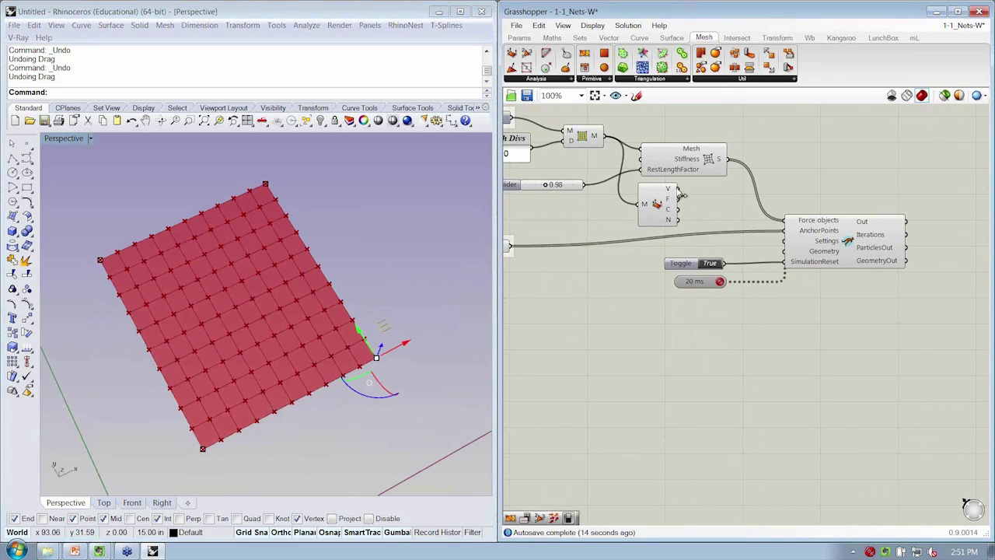
{"action": "left_click_drag", "start_coordinate": [678, 190], "coordinate": [809, 256]}
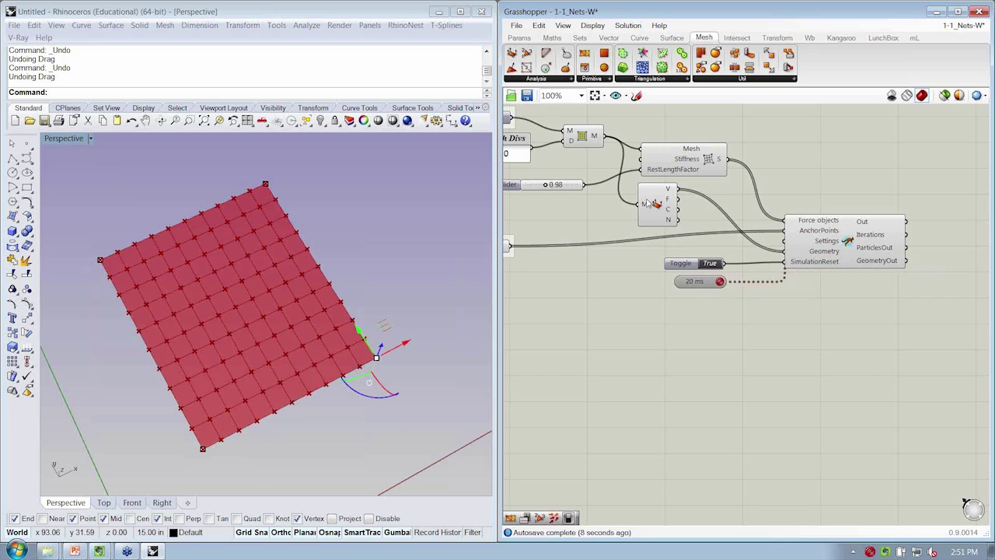
{"action": "left_click_drag", "start_coordinate": [665, 201], "coordinate": [658, 205]}
Step: Add a primitive Mesh component beyond KangarooPhysics and connect GeometryOut to its V input
{"action": "scroll", "coordinate": [824, 299], "scroll_direction": "down", "scroll_amount": 2}
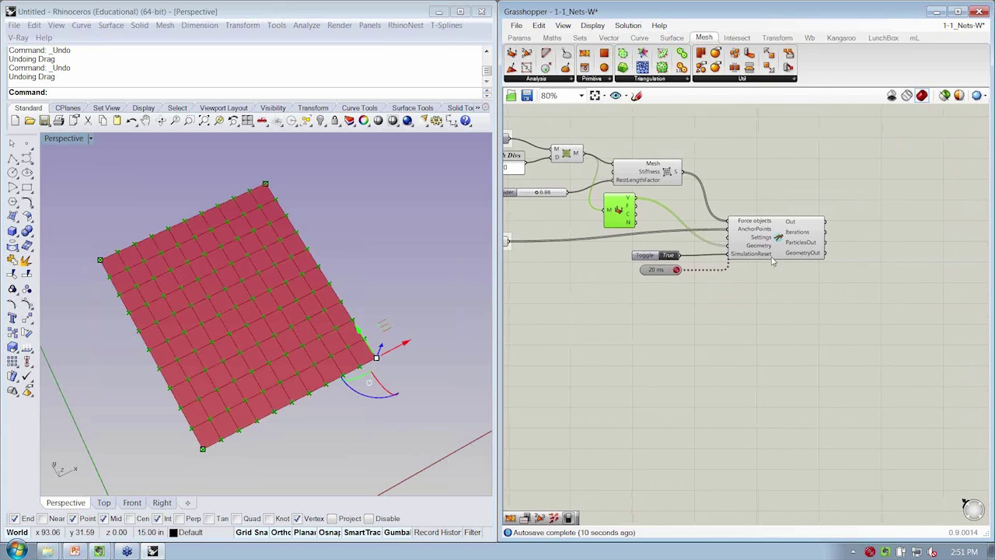
{"action": "left_click", "coordinate": [592, 79]}
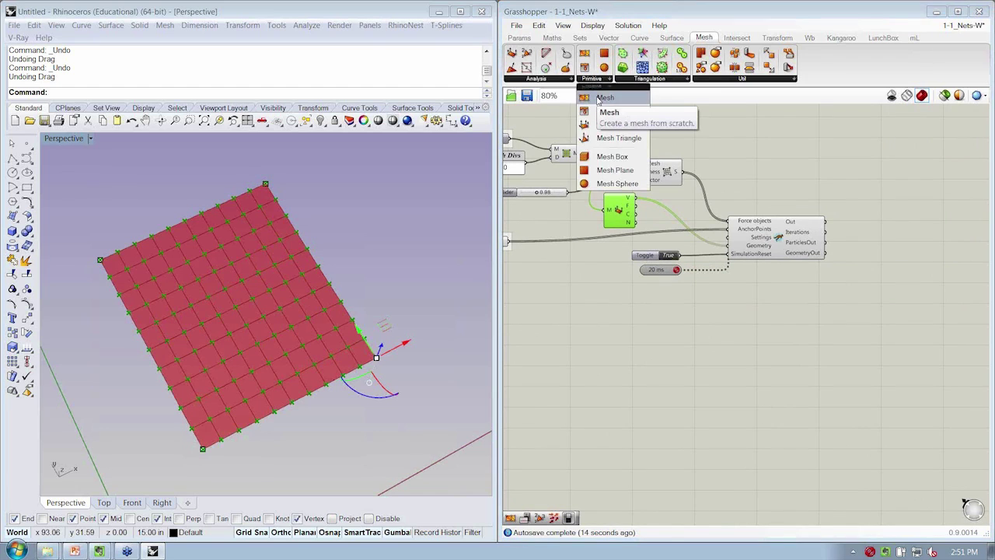
{"action": "left_click_drag", "start_coordinate": [597, 98], "coordinate": [876, 277]}
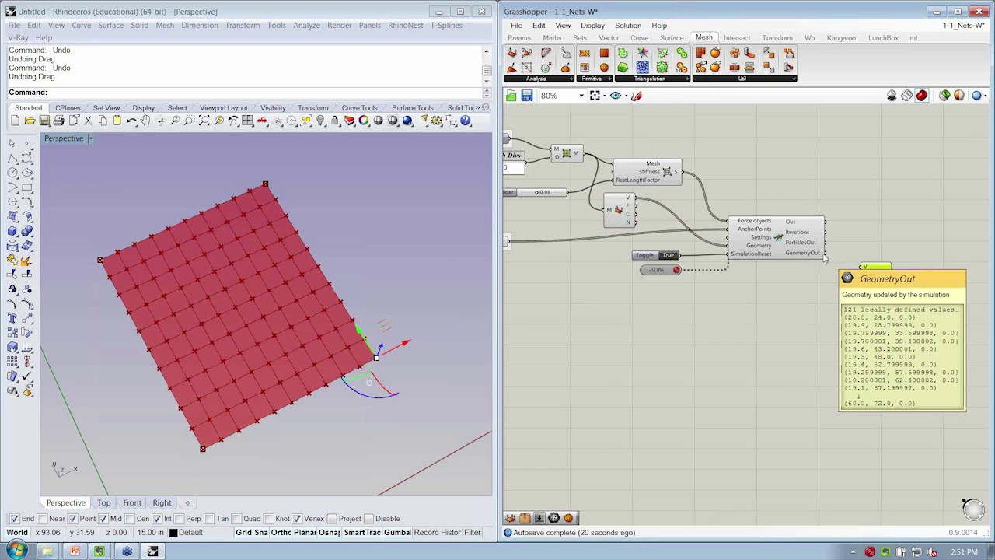
{"action": "left_click_drag", "start_coordinate": [829, 261], "coordinate": [863, 268]}
Step: Connect the Decompose F output to the Mesh component's F input, and shift both components down the canvas
{"action": "mouse_move", "coordinate": [634, 210]}
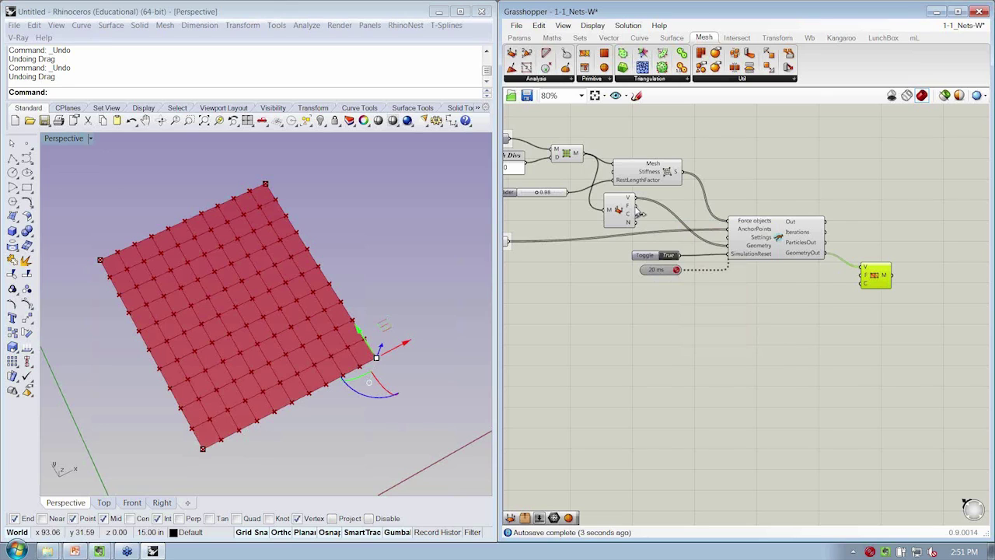
{"action": "left_click_drag", "start_coordinate": [636, 211], "coordinate": [860, 278]}
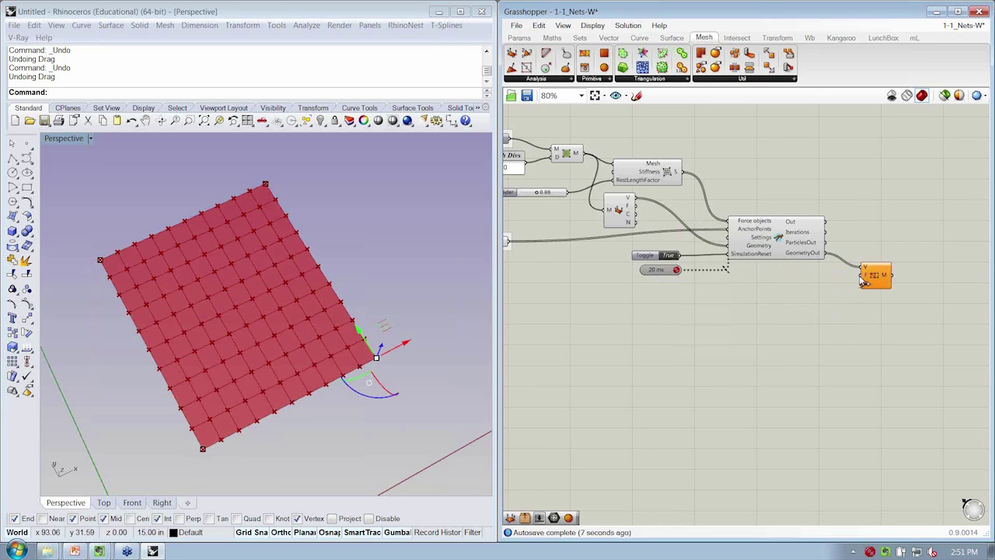
{"action": "left_click_drag", "start_coordinate": [614, 208], "coordinate": [638, 309]}
{"action": "left_click_drag", "start_coordinate": [877, 276], "coordinate": [879, 305]}
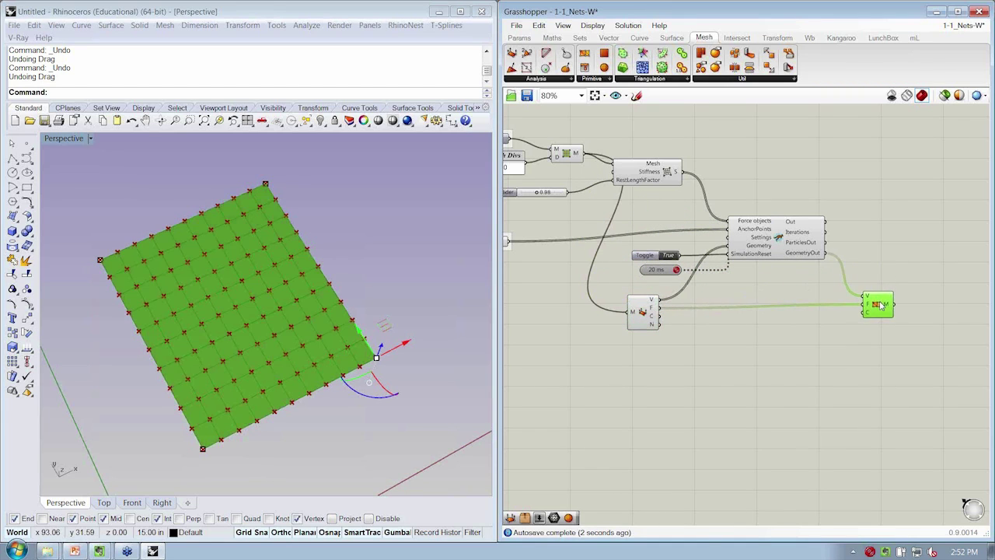
{"action": "left_click", "coordinate": [768, 348]}
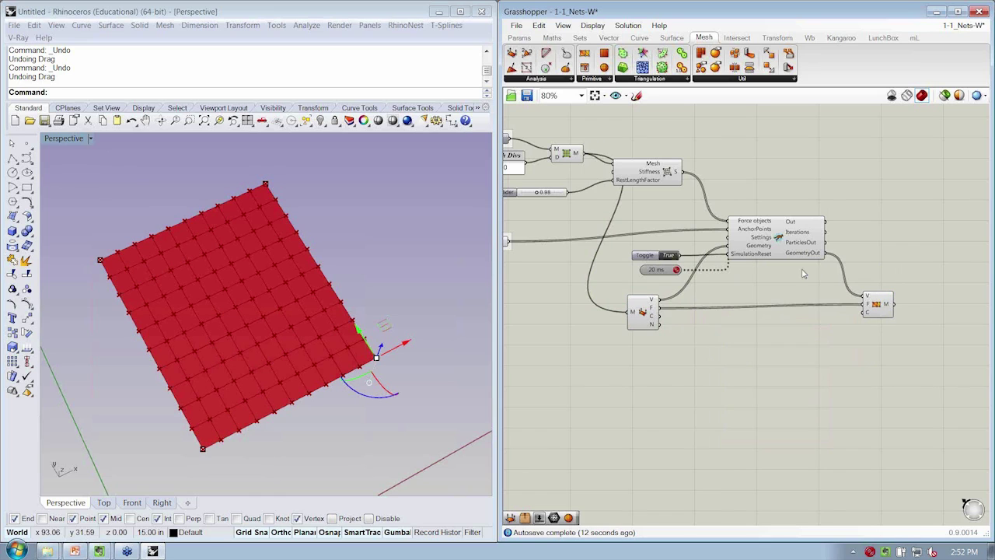
Step: Set the wire display of the Mesh component's F input to Faint Display
{"action": "right_click_drag", "start_coordinate": [632, 257], "coordinate": [682, 265]}
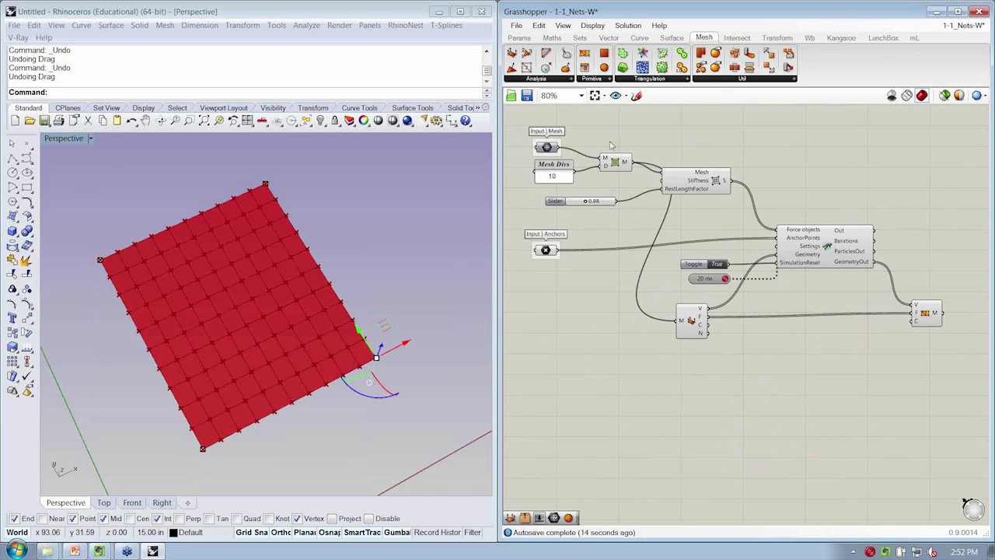
{"action": "right_click_drag", "start_coordinate": [898, 322], "coordinate": [884, 323]}
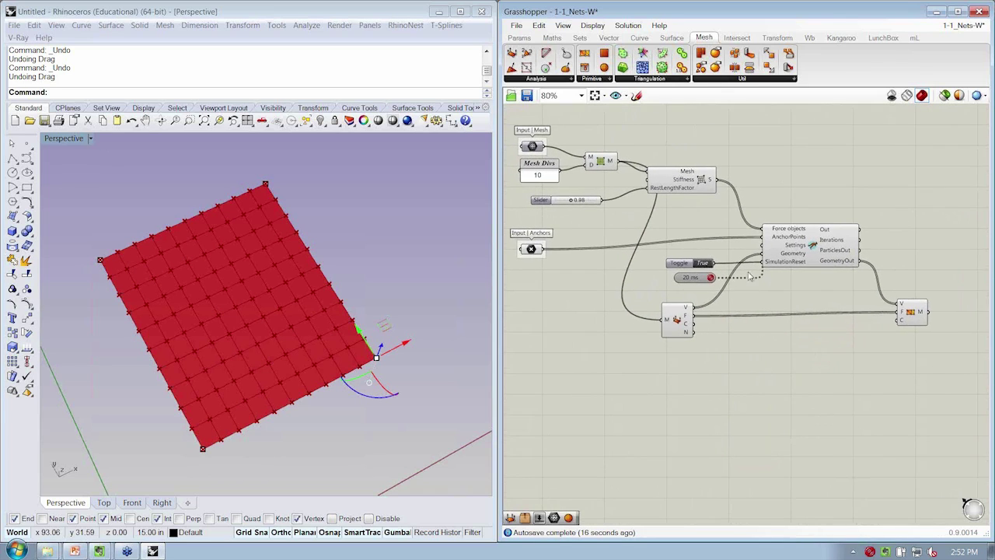
{"action": "right_click_drag", "start_coordinate": [804, 270], "coordinate": [797, 273]}
{"action": "left_click_drag", "start_coordinate": [812, 256], "coordinate": [810, 263]}
{"action": "right_click_drag", "start_coordinate": [892, 325], "coordinate": [872, 328]}
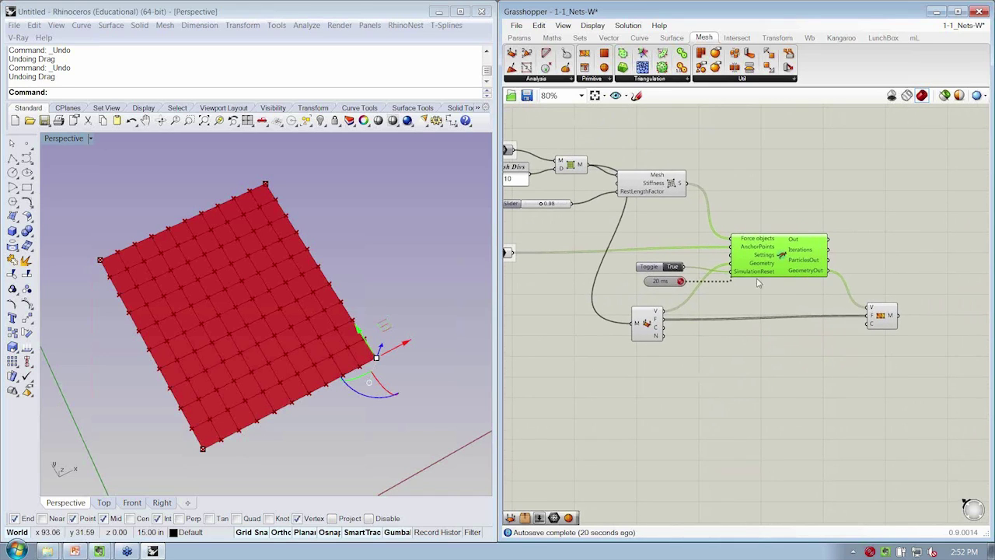
{"action": "scroll", "coordinate": [884, 315], "scroll_direction": "up", "scroll_amount": 3}
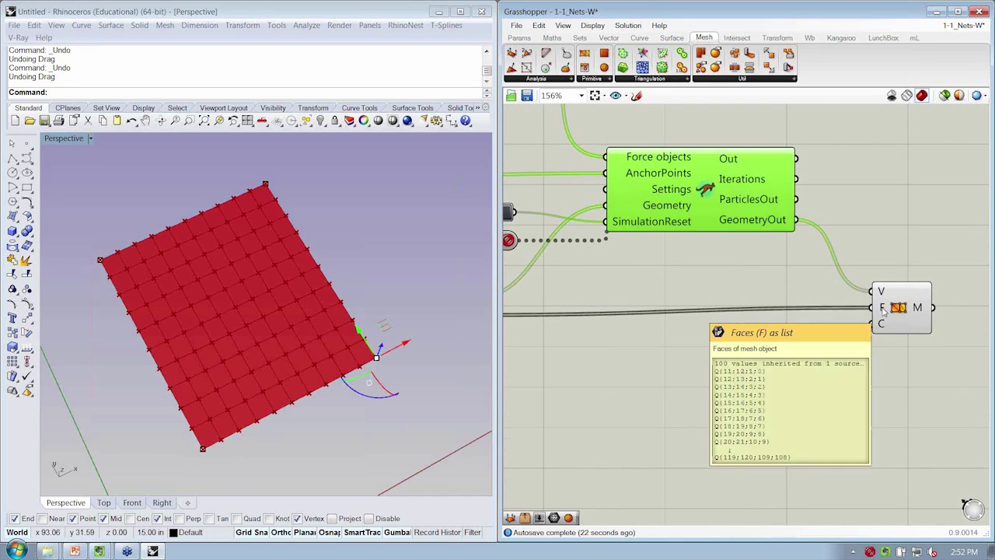
{"action": "right_click", "coordinate": [883, 310]}
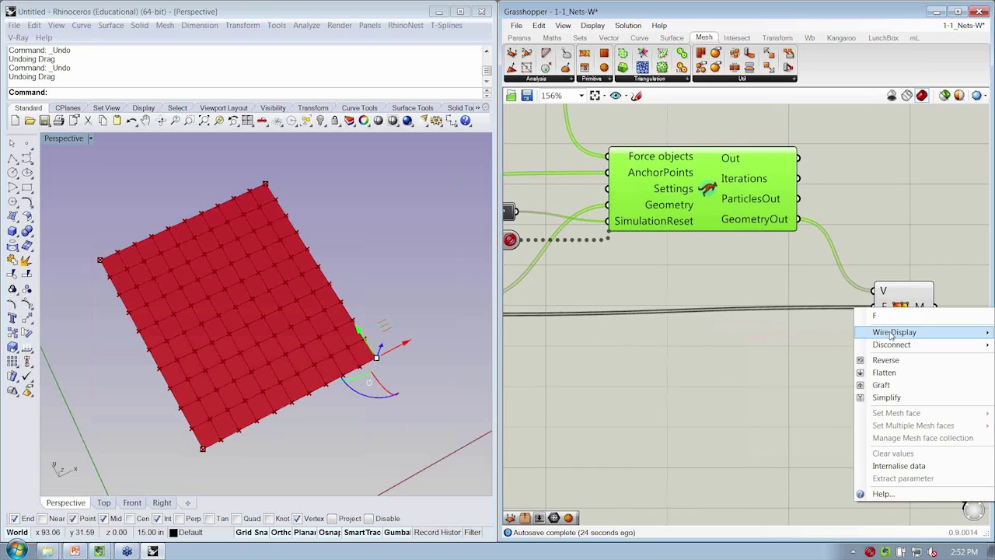
{"action": "right_click_drag", "start_coordinate": [816, 343], "coordinate": [684, 331]}
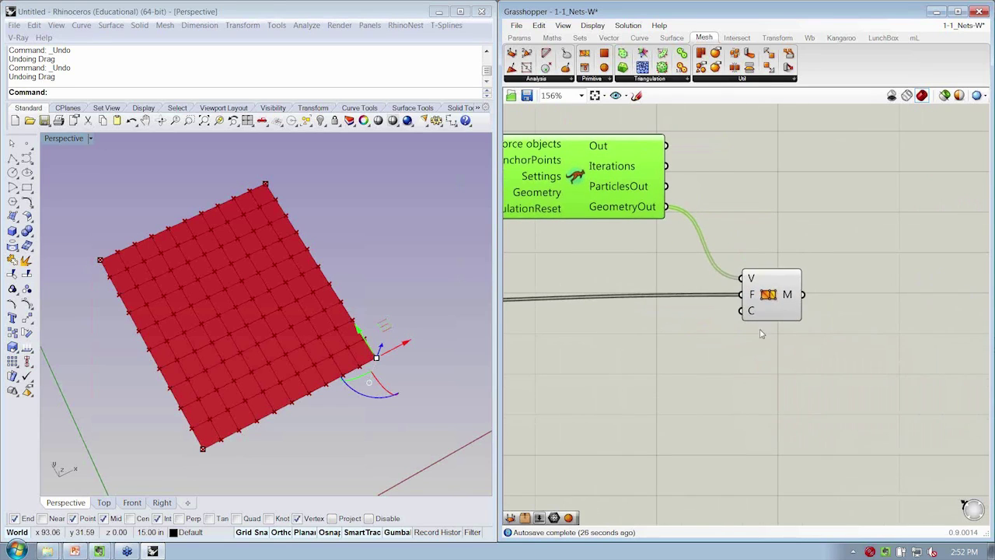
{"action": "right_click", "coordinate": [747, 294]}
{"action": "mouse_move", "coordinate": [882, 320]}
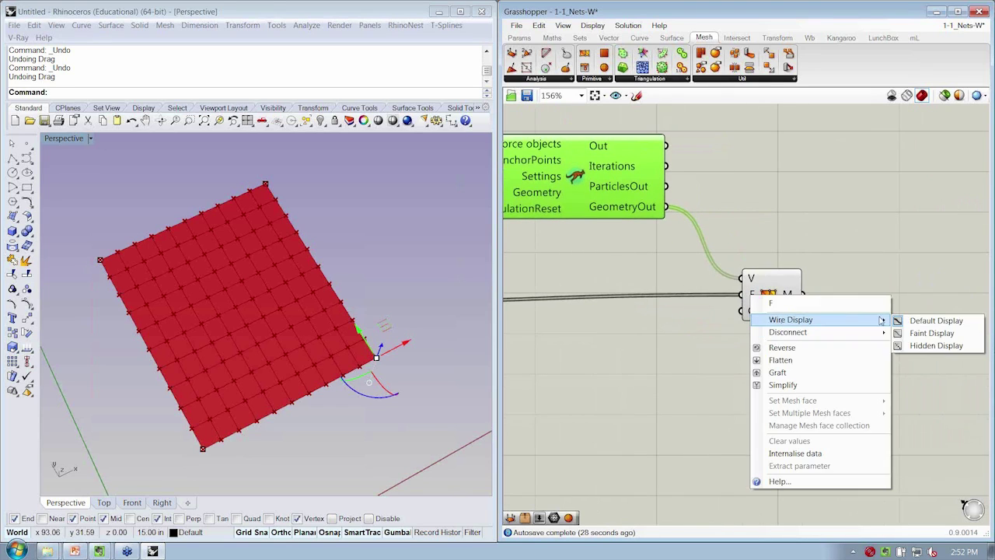
{"action": "left_click", "coordinate": [921, 334]}
{"action": "scroll", "coordinate": [769, 334], "scroll_direction": "down", "scroll_amount": 4}
Step: Tidy the layout by placing the Mesh component beside KangarooPhysics and Decompose back directly below the springs component
{"action": "left_click", "coordinate": [802, 280]}
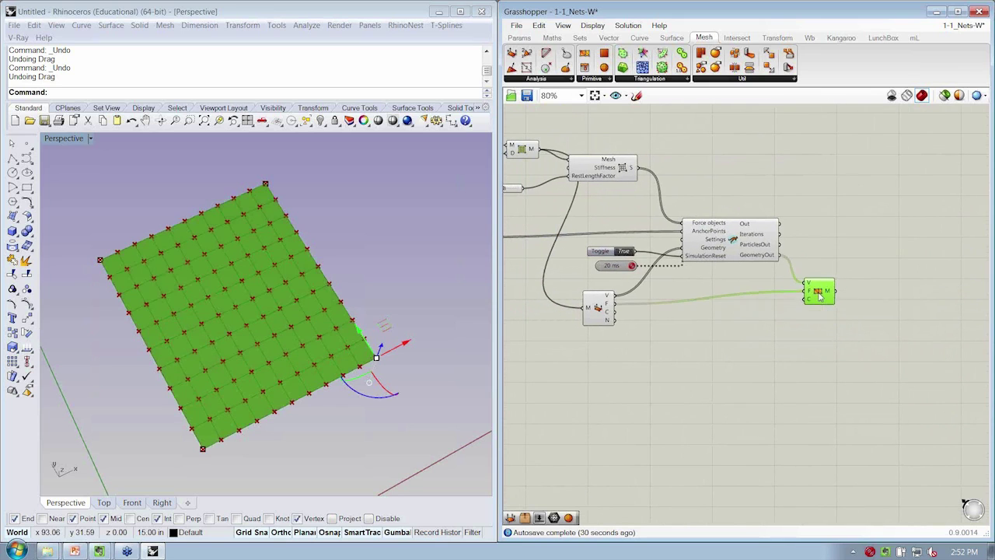
{"action": "right_click_drag", "start_coordinate": [801, 283], "coordinate": [853, 278]}
{"action": "left_click_drag", "start_coordinate": [655, 312], "coordinate": [633, 208]}
{"action": "left_click", "coordinate": [720, 308]}
{"action": "left_click_drag", "start_coordinate": [783, 241], "coordinate": [786, 251]}
{"action": "left_click", "coordinate": [806, 312]}
{"action": "left_click", "coordinate": [862, 281]}
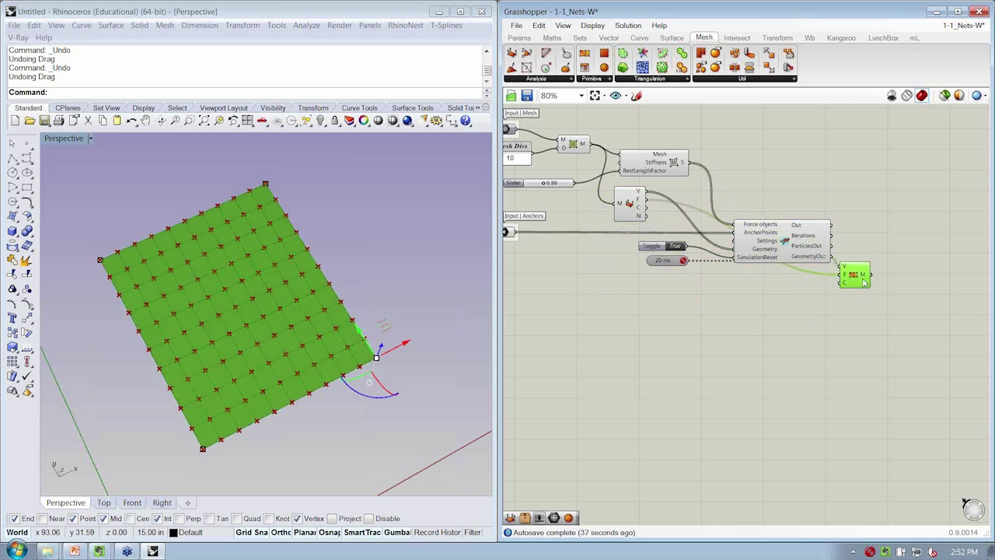
{"action": "left_click", "coordinate": [855, 309]}
Step: Save the Grasshopper definition and dismiss the Rhino model's save dialog
{"action": "right_click_drag", "start_coordinate": [570, 257], "coordinate": [664, 254]}
{"action": "left_click_drag", "start_coordinate": [566, 237], "coordinate": [567, 241]}
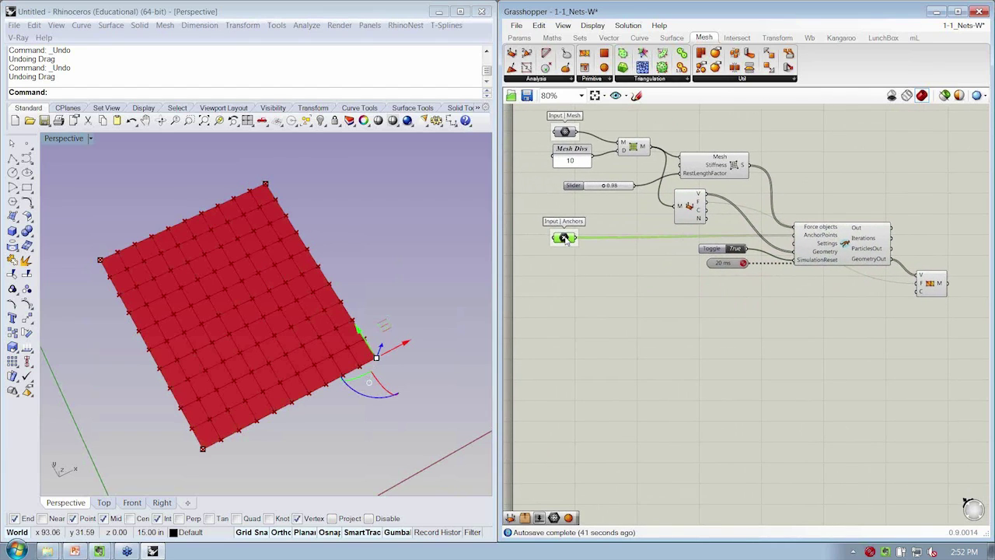
{"action": "left_click", "coordinate": [731, 286]}
{"action": "right_click_drag", "start_coordinate": [731, 287], "coordinate": [713, 292]}
{"action": "key", "text": "ctrl+s"}
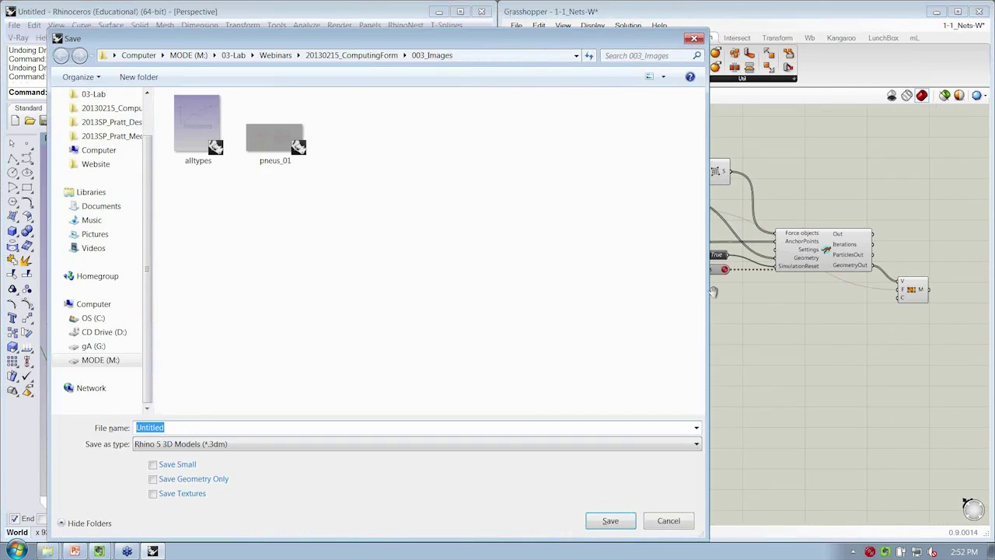
{"action": "key", "text": "Escape"}
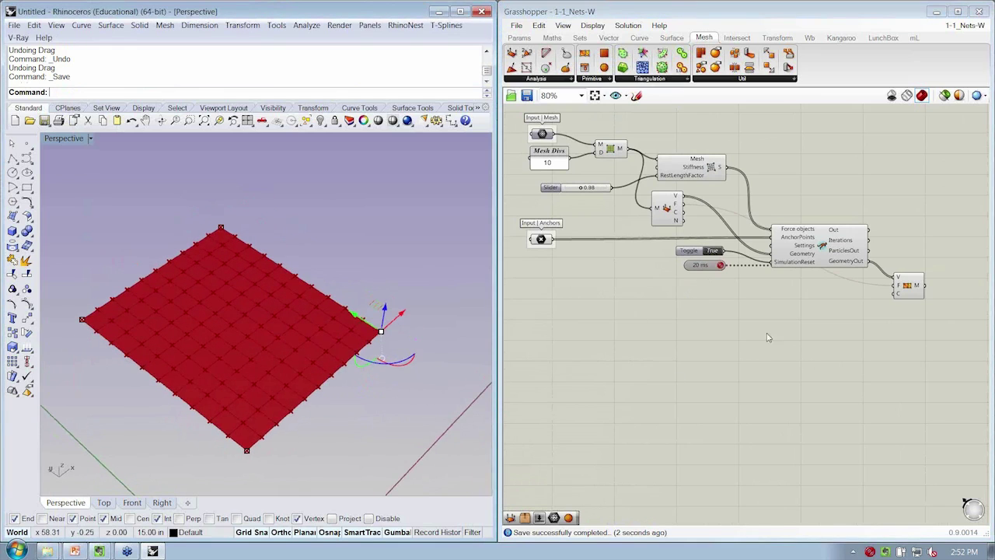
Step: Set the Toggle to False and unblock the timers to run the simulation
{"action": "left_click", "coordinate": [712, 251]}
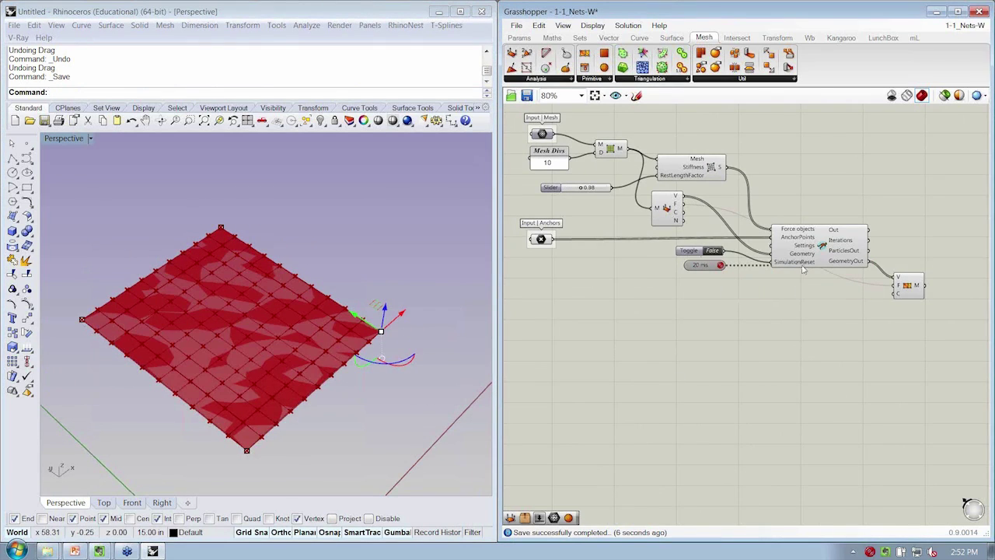
{"action": "left_click", "coordinate": [870, 551]}
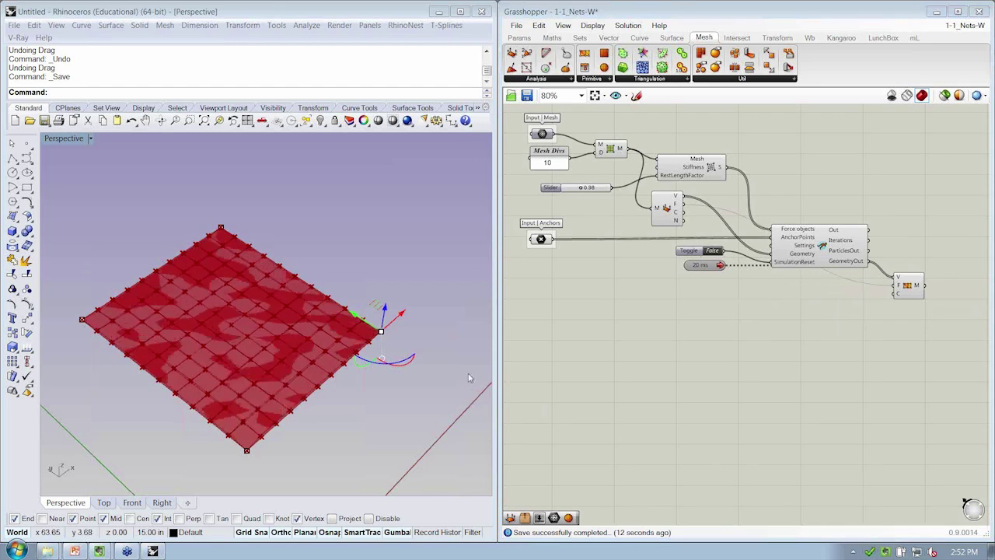
{"action": "right_click_drag", "start_coordinate": [363, 389], "coordinate": [339, 423]}
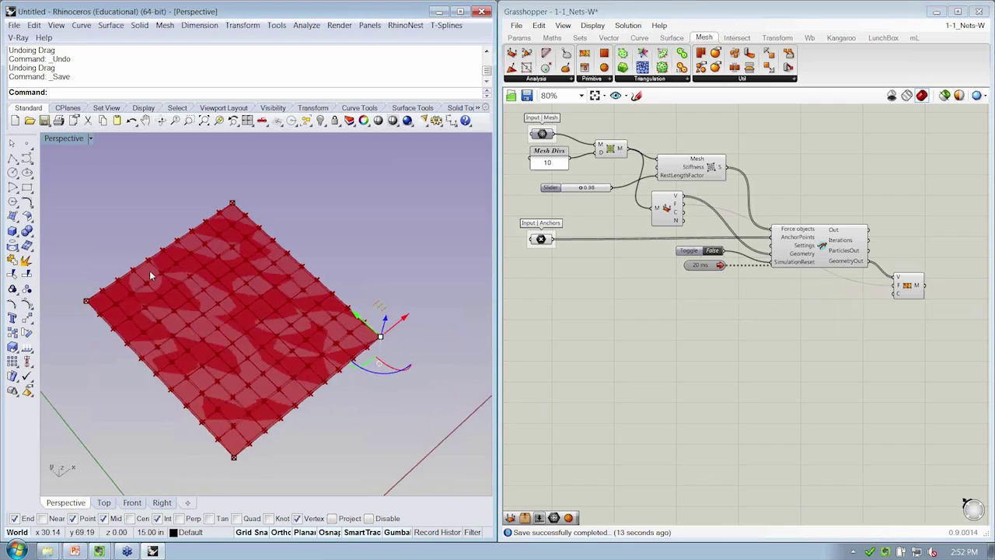
{"action": "mouse_move", "coordinate": [239, 315]}
{"action": "right_mouse_down"}
{"action": "mouse_move", "coordinate": [274, 303]}
{"action": "mouse_move", "coordinate": [257, 354]}
{"action": "mouse_move", "coordinate": [283, 299]}
{"action": "right_mouse_up"}
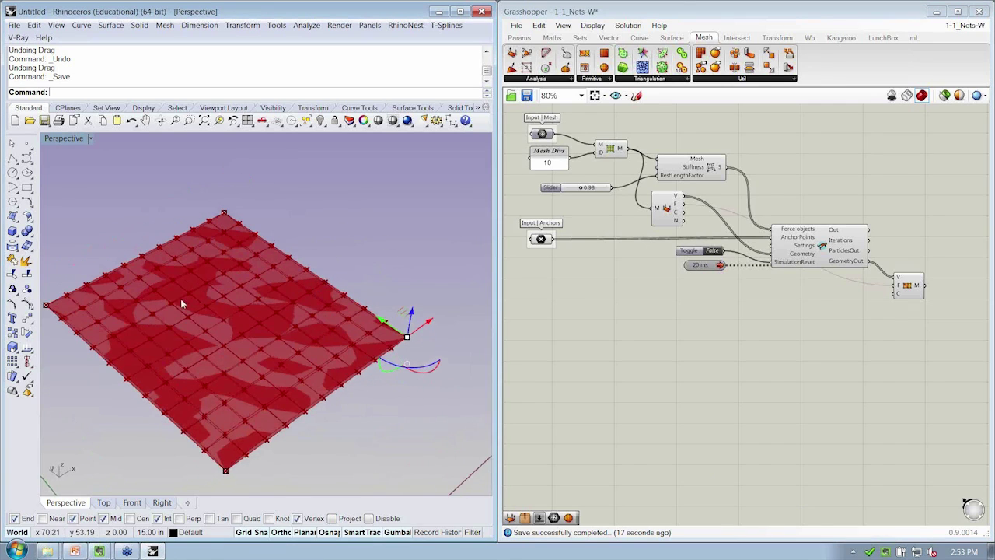
{"action": "mouse_move", "coordinate": [224, 433]}
{"action": "right_mouse_down"}
{"action": "mouse_move", "coordinate": [227, 400]}
{"action": "mouse_move", "coordinate": [238, 409]}
{"action": "mouse_move", "coordinate": [237, 429]}
{"action": "right_mouse_up"}
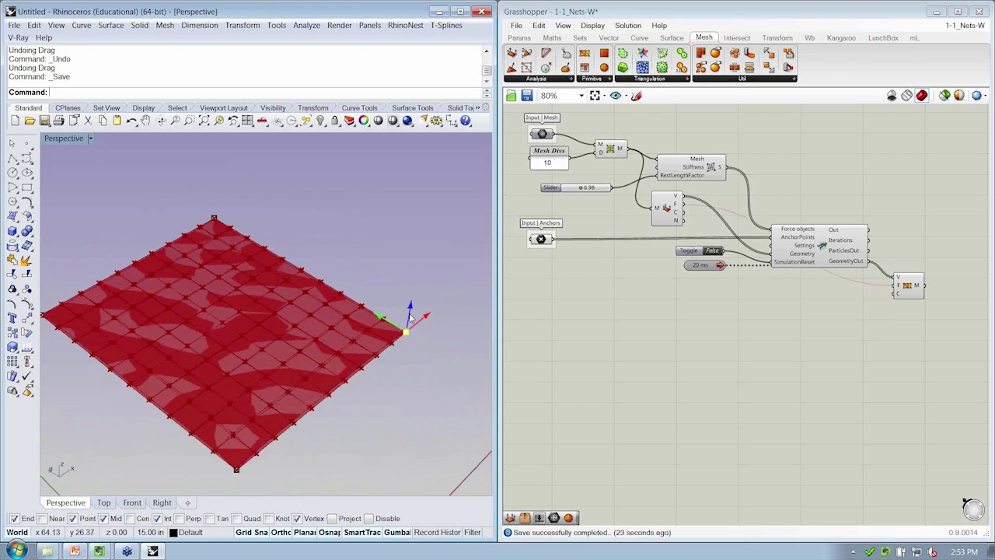
Step: Raise the selected corner anchor point about 22 in along Z, and shift it about 5 in outward along X
{"action": "left_click_drag", "start_coordinate": [409, 317], "coordinate": [413, 286]}
{"action": "left_click_drag", "start_coordinate": [425, 204], "coordinate": [424, 205]}
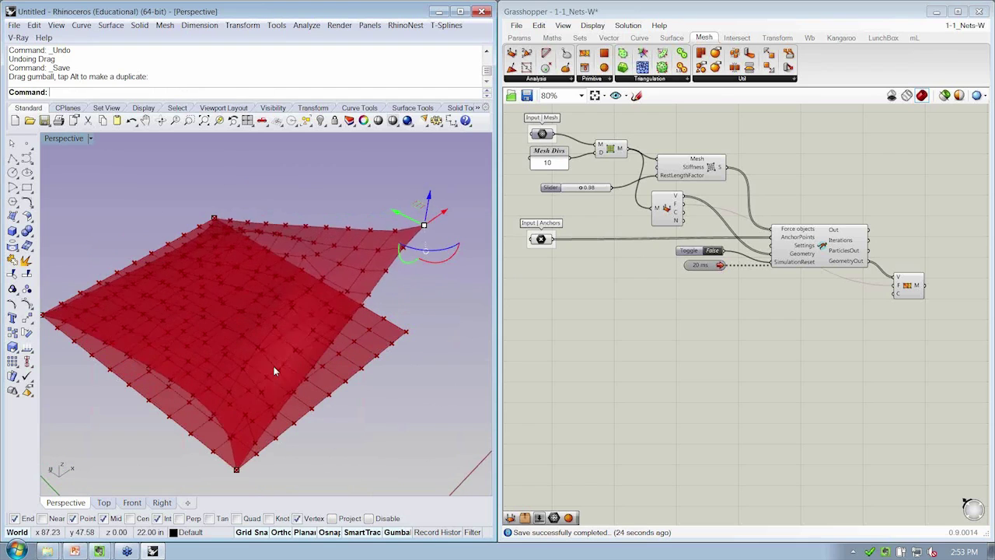
{"action": "right_click_drag", "start_coordinate": [417, 368], "coordinate": [350, 322]}
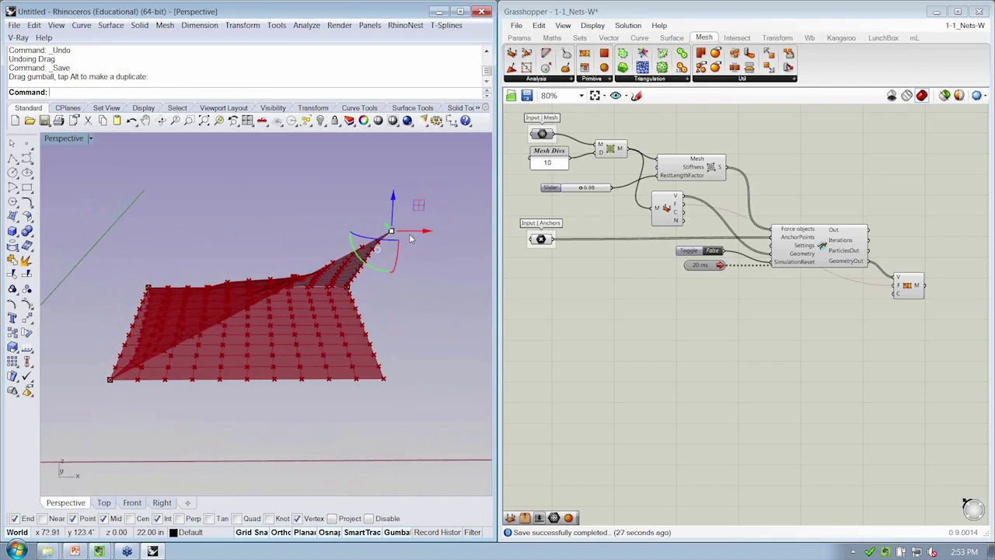
{"action": "left_click_drag", "start_coordinate": [412, 238], "coordinate": [449, 239]}
{"action": "right_click_drag", "start_coordinate": [306, 286], "coordinate": [365, 241]}
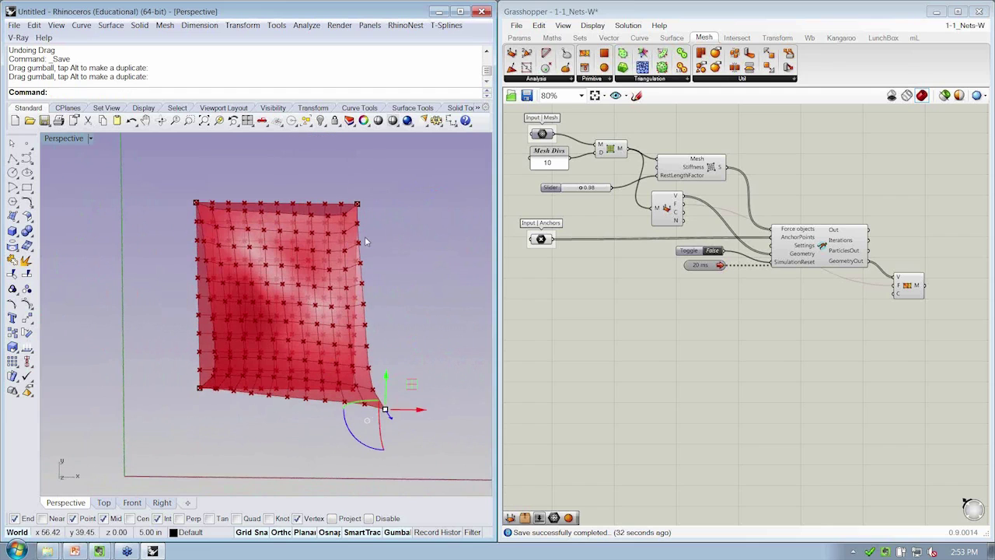
Step: Move the neighbouring corner anchor point about 36 in outward along X to stretch the net
{"action": "left_click", "coordinate": [358, 204]}
{"action": "scroll", "coordinate": [358, 205], "scroll_direction": "down", "scroll_amount": 3}
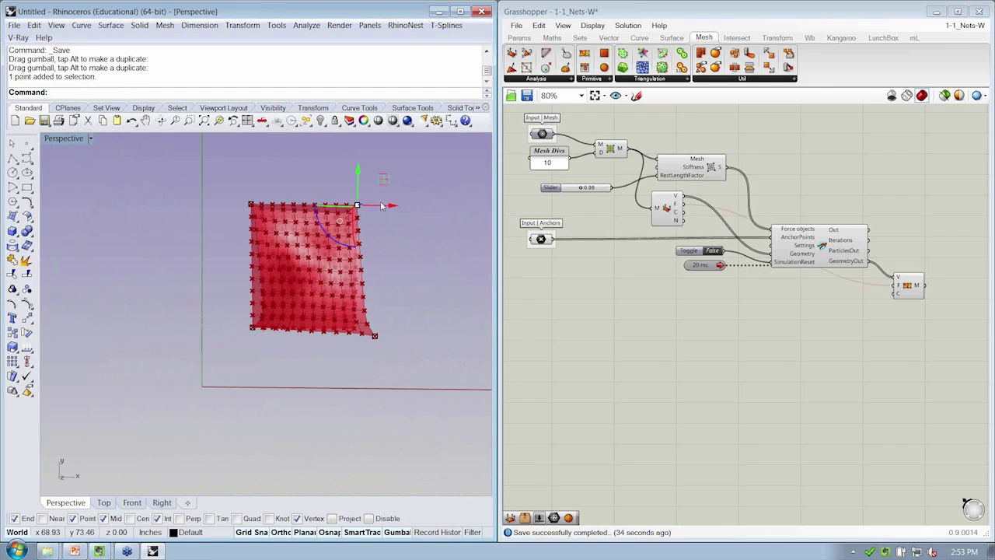
{"action": "left_click", "coordinate": [357, 203]}
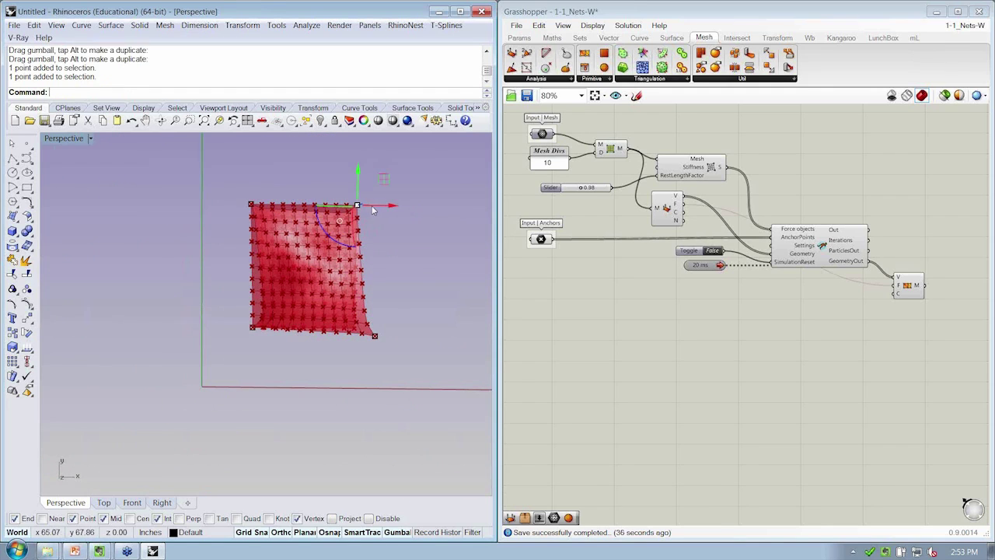
{"action": "left_click_drag", "start_coordinate": [383, 205], "coordinate": [468, 207]}
{"action": "right_click_drag", "start_coordinate": [419, 310], "coordinate": [433, 285]}
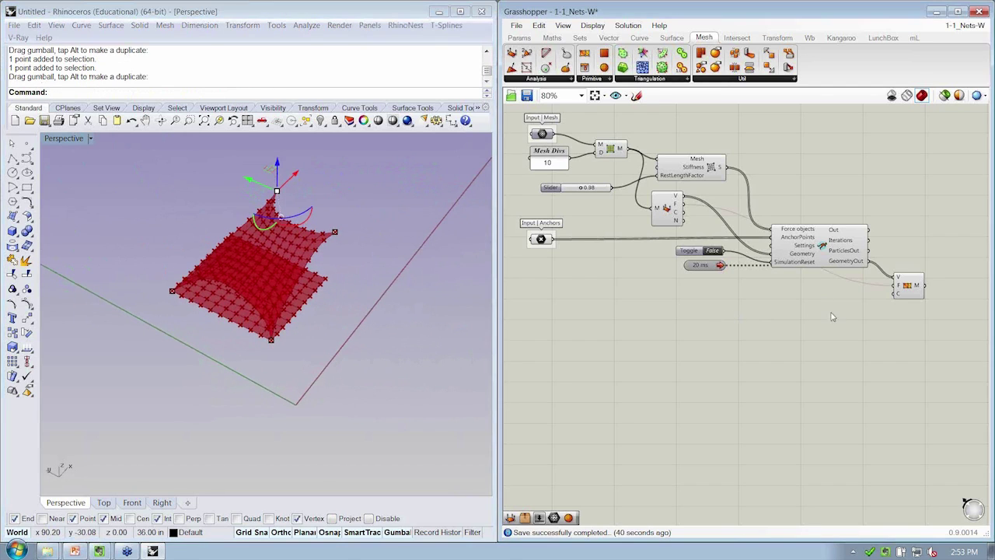
Step: Turn off the preview of the spring, mesh deconstruction and Kangaroo simulation components together, leaving the rebuilt mesh component's preview on
{"action": "left_click_drag", "start_coordinate": [838, 300], "coordinate": [642, 137]}
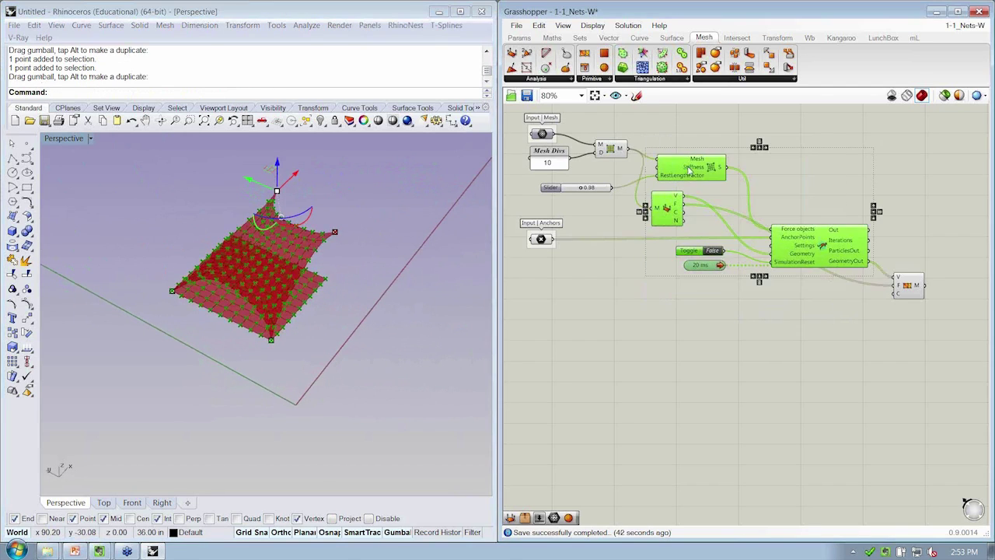
{"action": "right_click", "coordinate": [787, 190]}
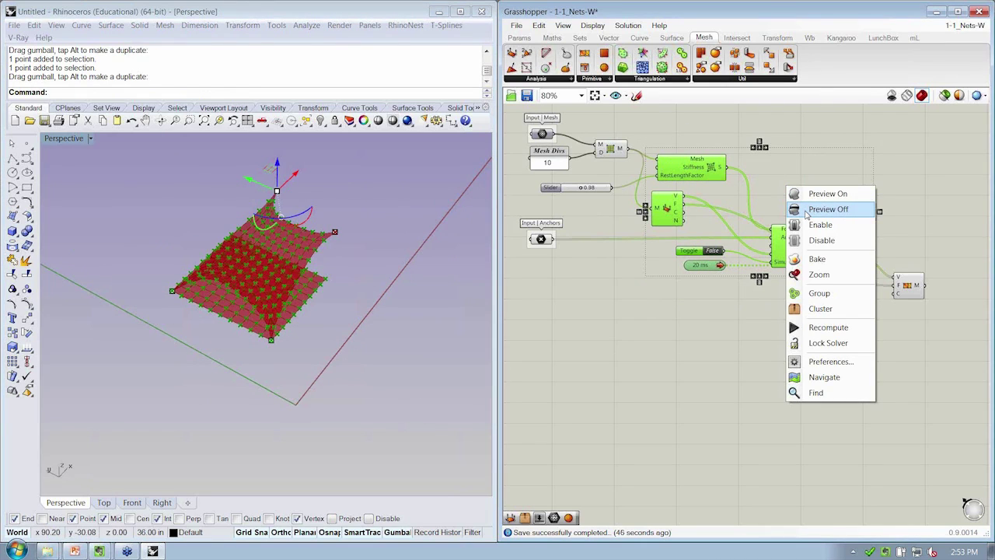
{"action": "left_click", "coordinate": [806, 215]}
Step: Undo the recent corner anchor point moves in the Rhino model
{"action": "right_click_drag", "start_coordinate": [360, 384], "coordinate": [307, 364]}
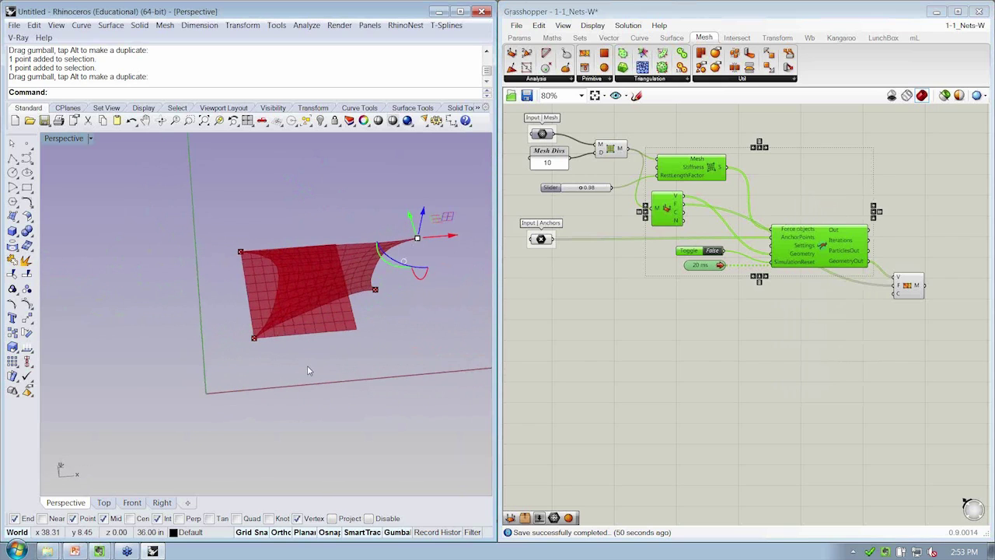
{"action": "key", "text": "ctrl+z"}
{"action": "key", "text": "ctrl+z"}
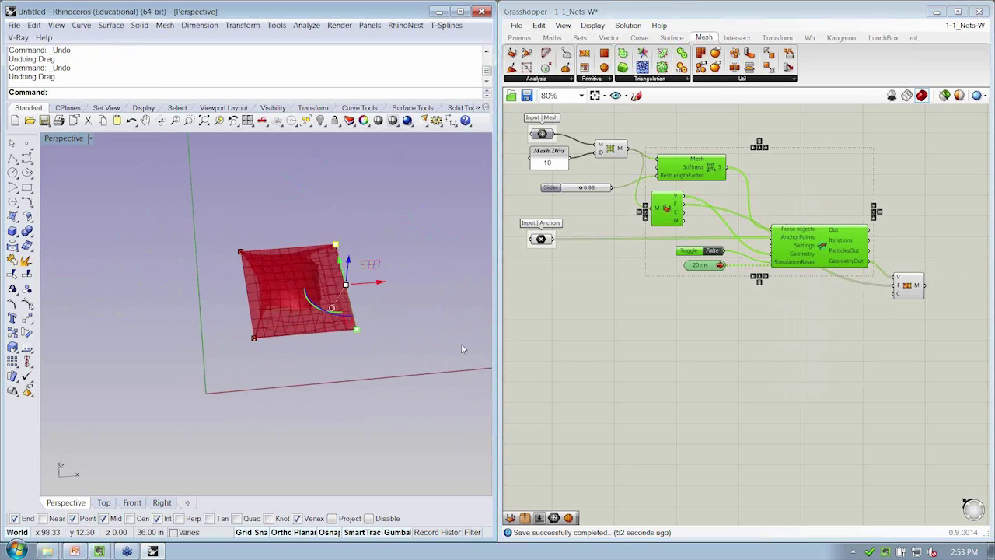
Step: Lower the slider feeding the springs' RestLengthFactor to 0.41
{"action": "scroll", "coordinate": [571, 223], "scroll_direction": "up", "scroll_amount": 2}
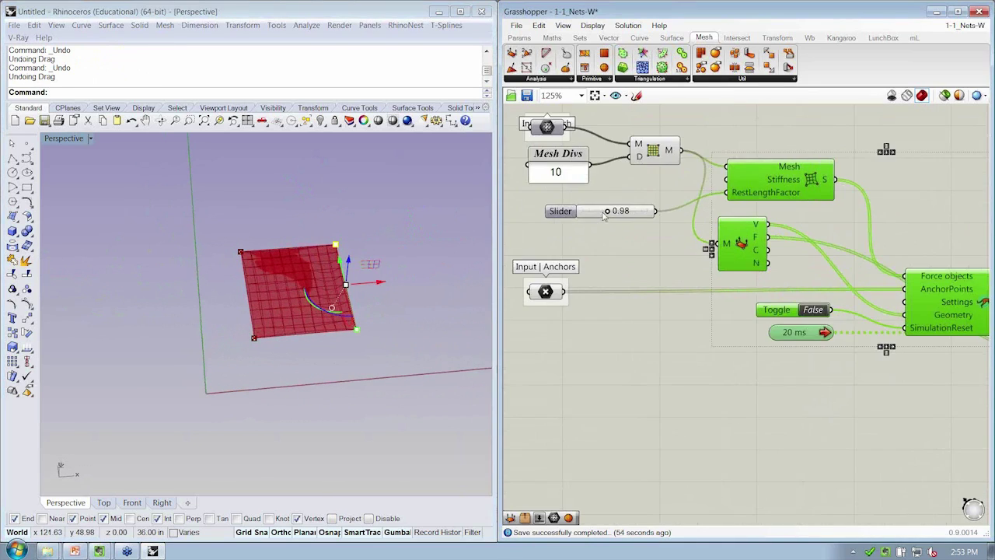
{"action": "left_click_drag", "start_coordinate": [610, 214], "coordinate": [593, 216]}
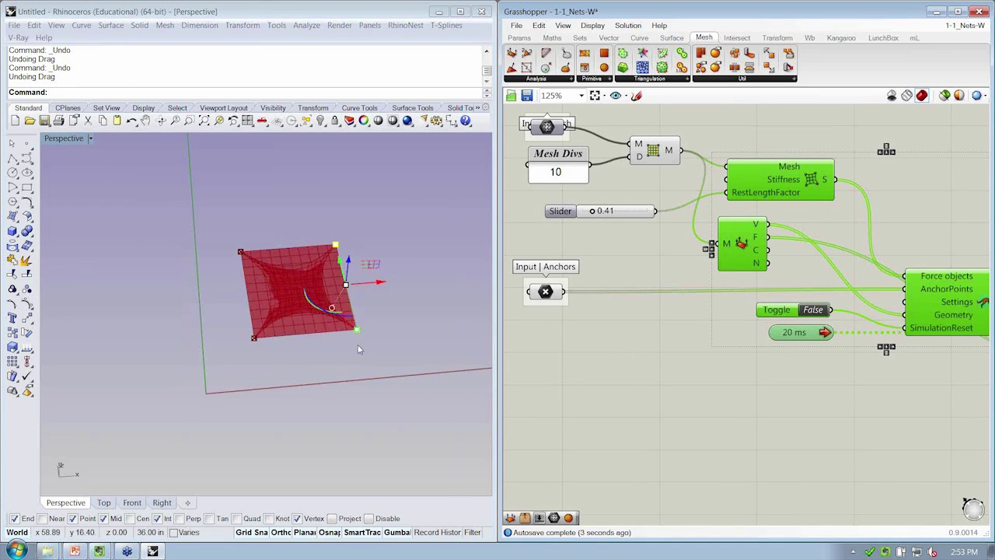
Step: Clear the current selection and raise only the far corner anchor point about 18 in along Z
{"action": "left_click_drag", "start_coordinate": [373, 343], "coordinate": [354, 316]}
{"action": "key", "text": "Escape"}
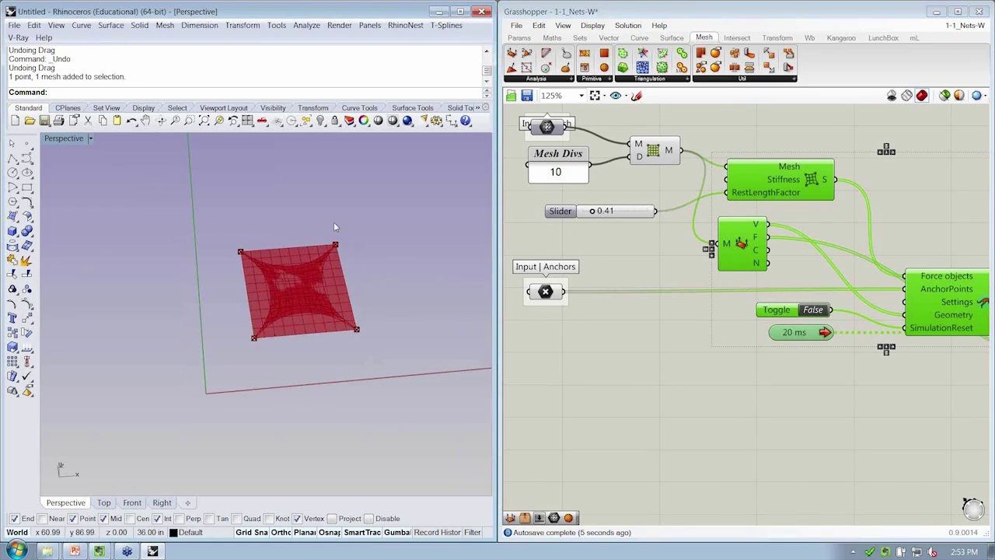
{"action": "left_click_drag", "start_coordinate": [334, 222], "coordinate": [340, 191]}
Step: Set the slider feeding the springs' RestLengthFactor to 0.53 to loosen the net
{"action": "right_click_drag", "start_coordinate": [257, 320], "coordinate": [339, 295]}
{"action": "scroll", "coordinate": [341, 292], "scroll_direction": "up", "scroll_amount": 7}
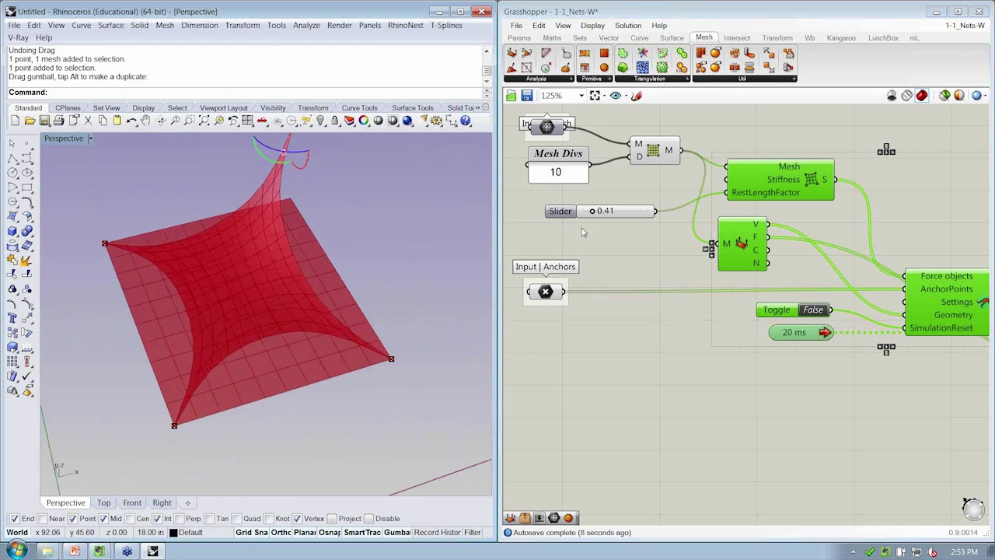
{"action": "left_click_drag", "start_coordinate": [592, 213], "coordinate": [597, 214]}
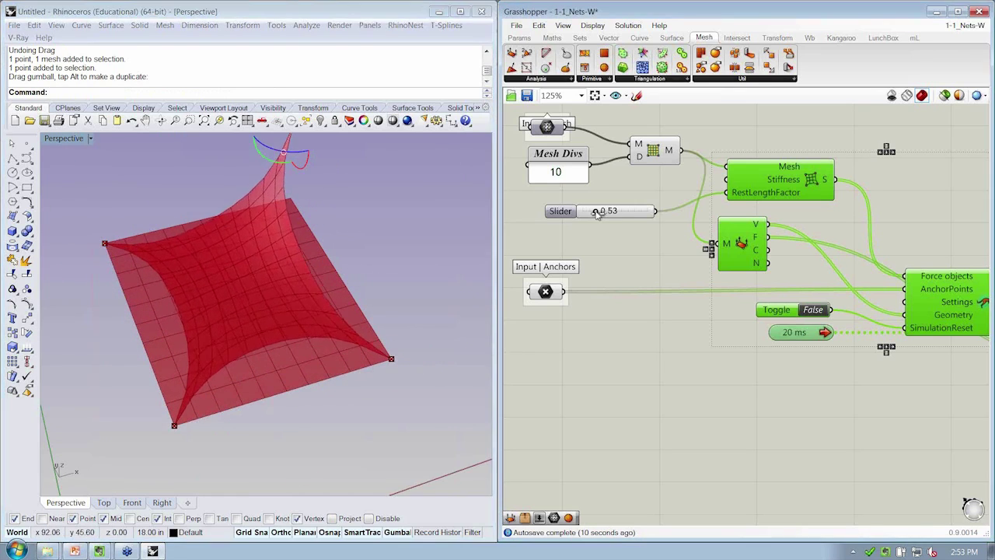
Step: Move the near corner anchor point on the positive X side about 14 in outward along X
{"action": "right_click_drag", "start_coordinate": [306, 359], "coordinate": [359, 347]}
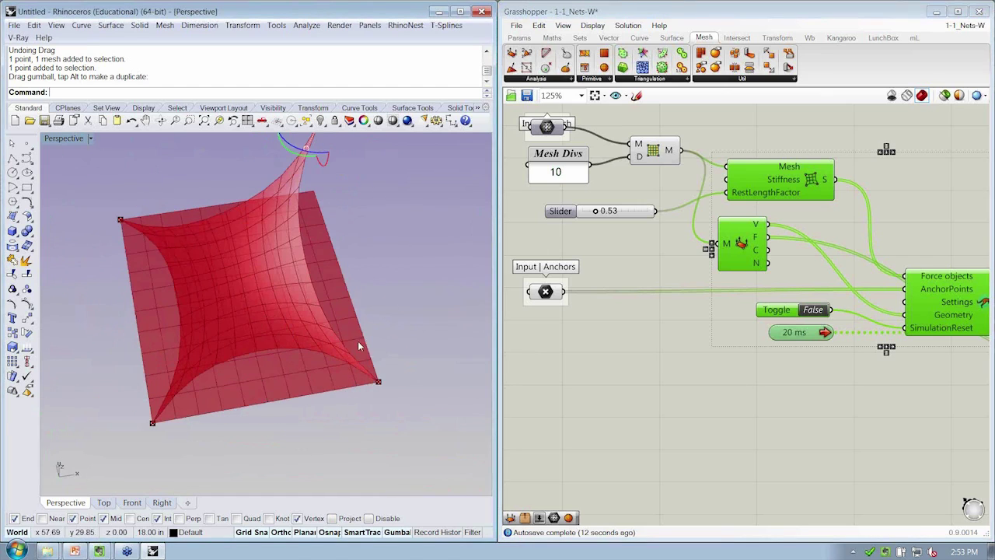
{"action": "left_click_drag", "start_coordinate": [441, 419], "coordinate": [436, 404]}
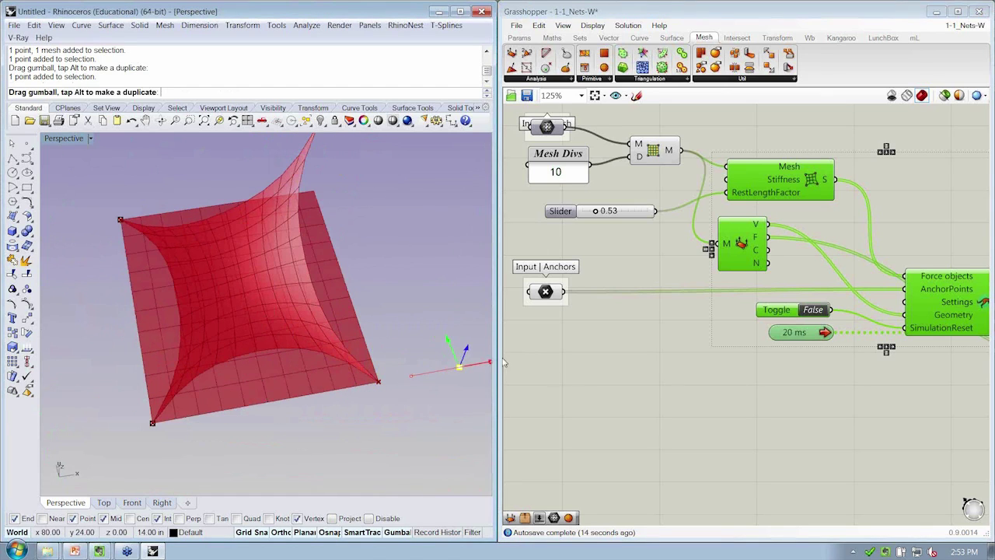